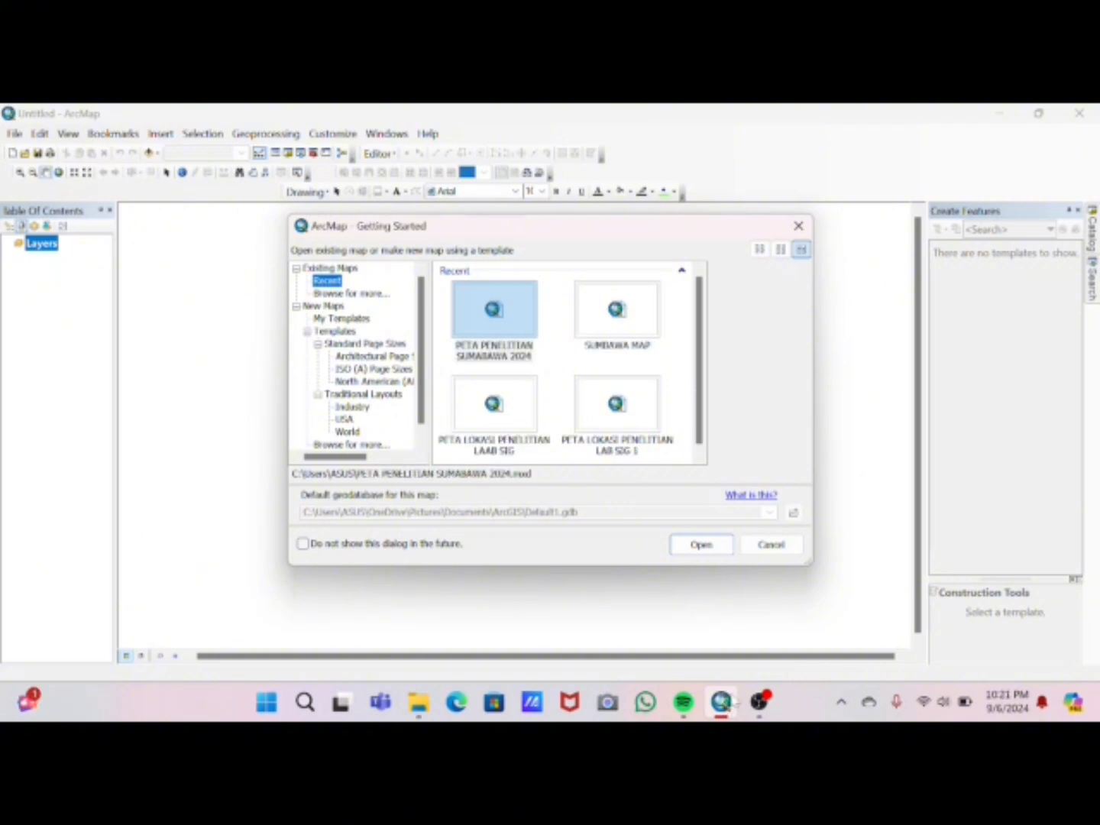
Start with a blank map and add the INDONESIA_KAB.shp shapefile to it
left_click(770, 545)
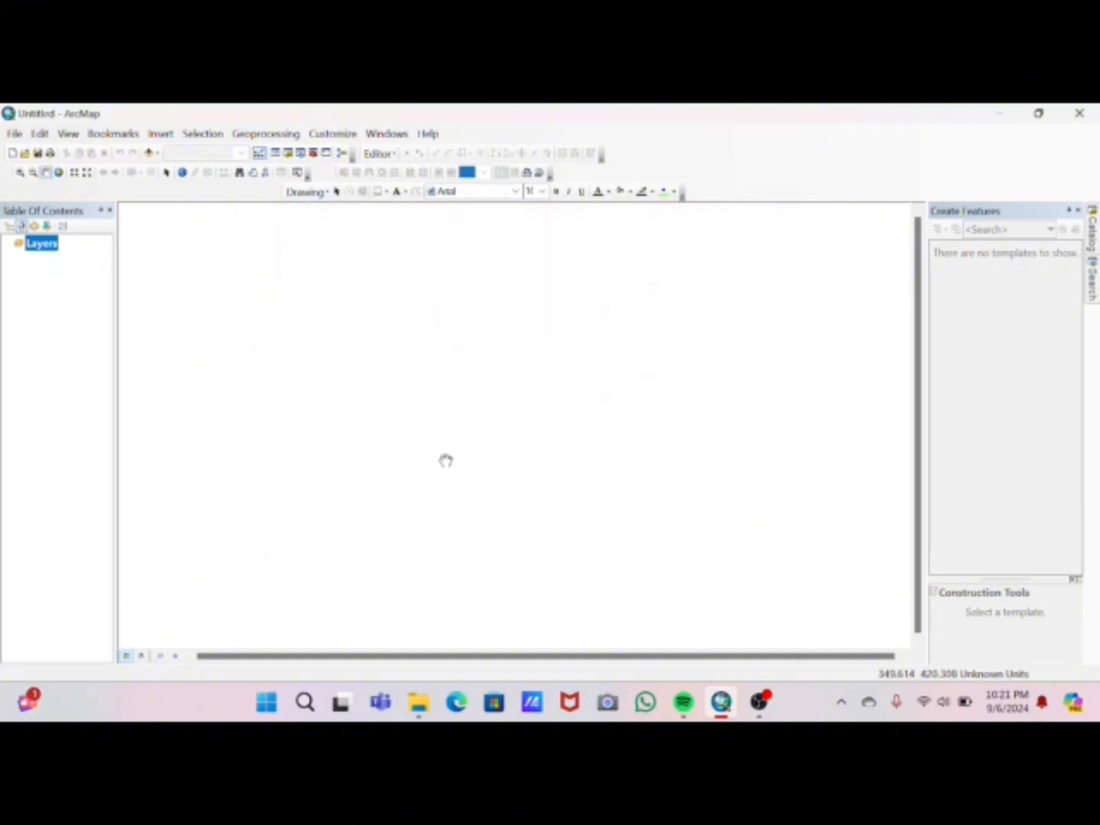
right_click(44, 248)
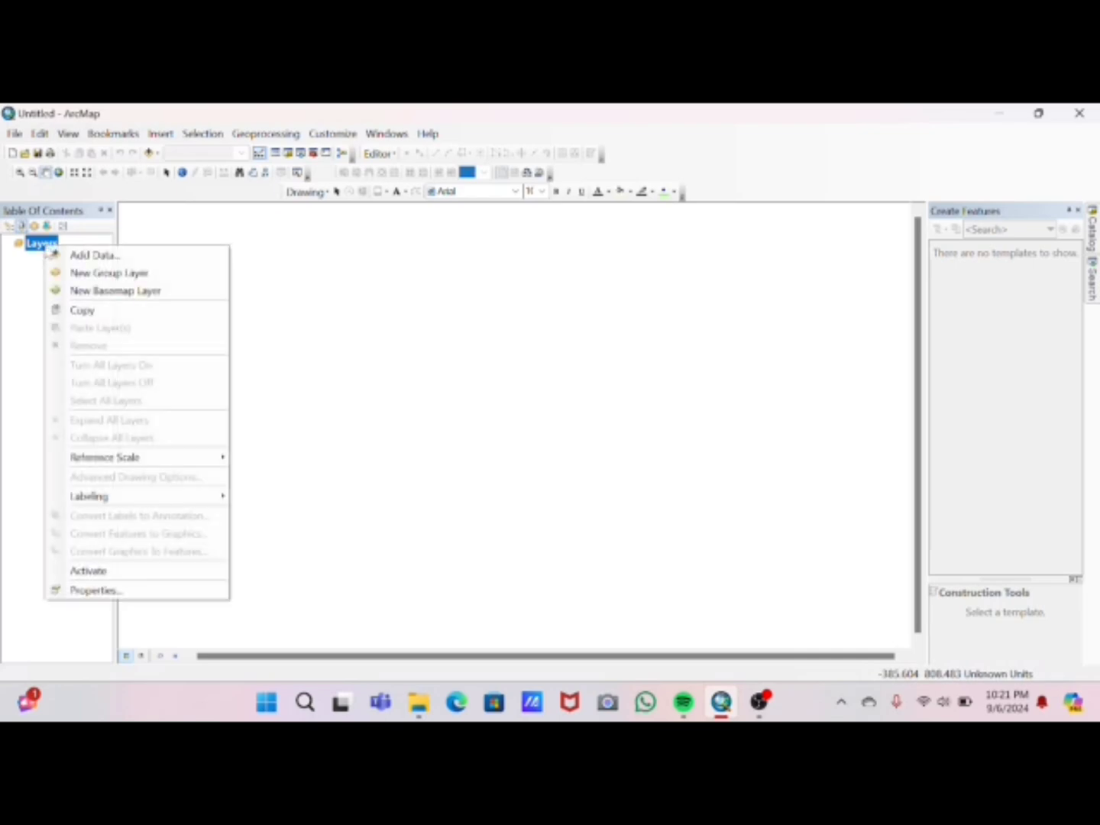
left_click(65, 257)
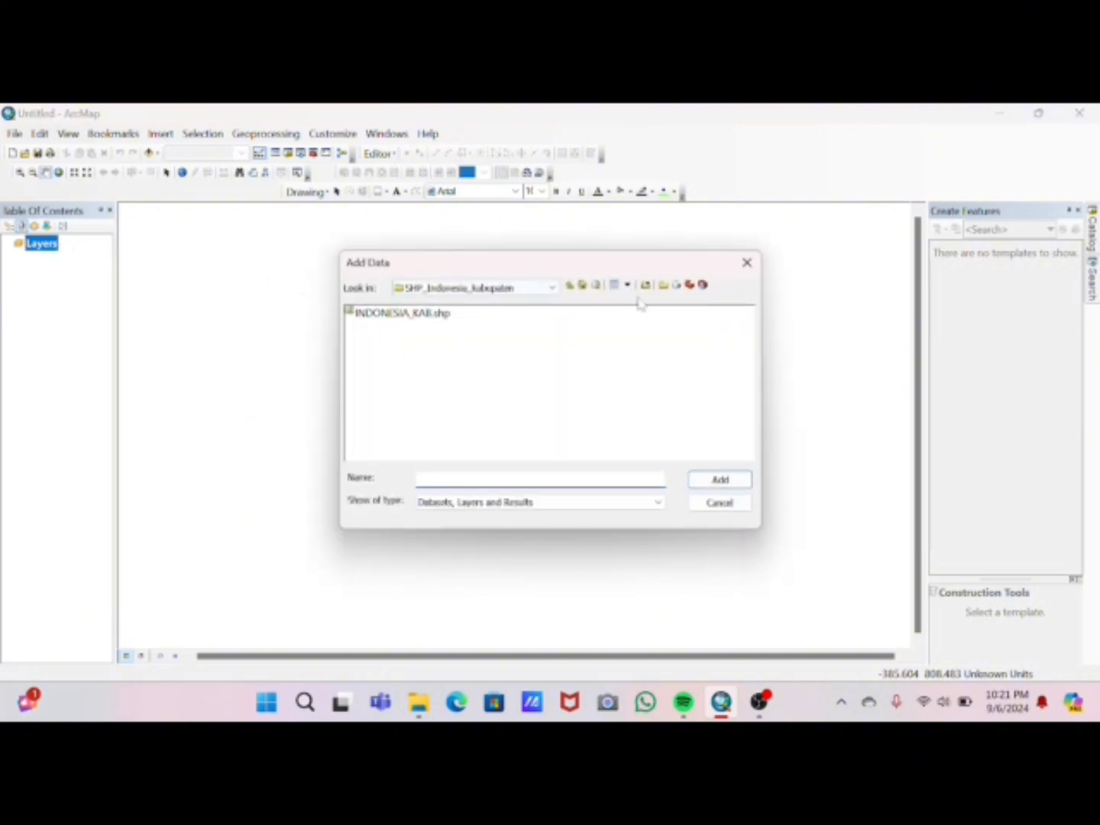
left_click(420, 314)
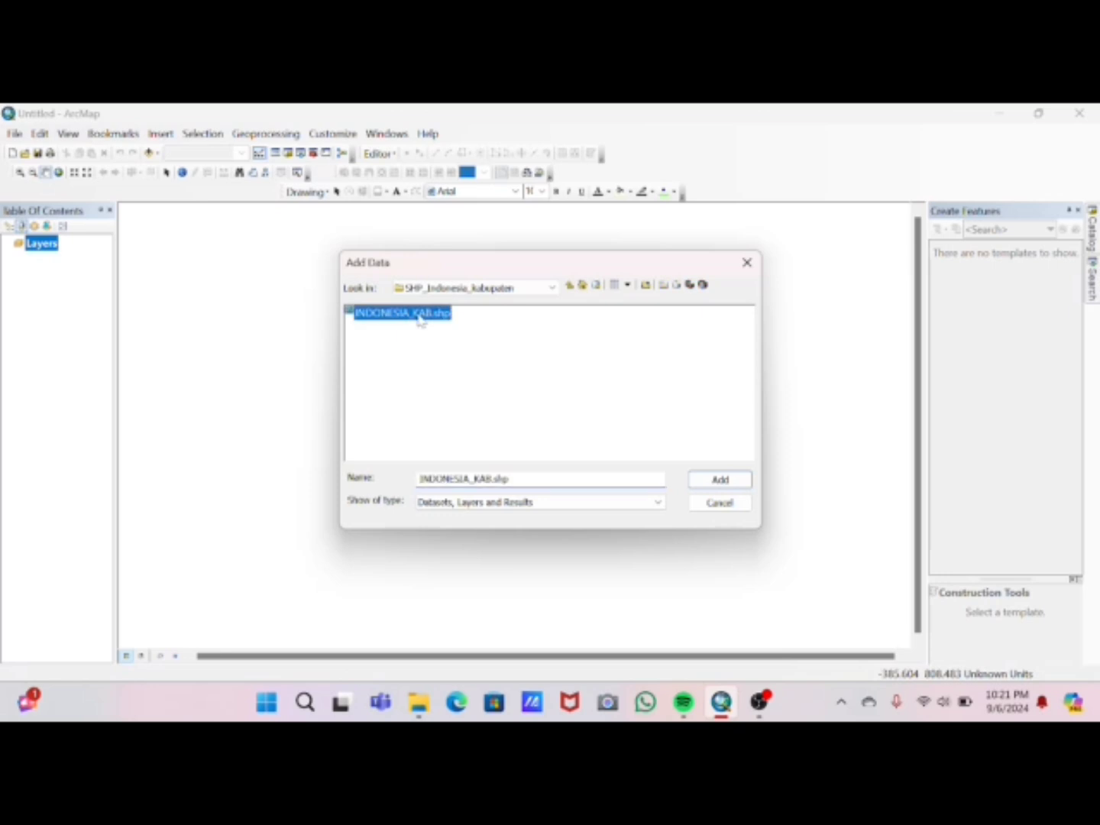
left_click(721, 481)
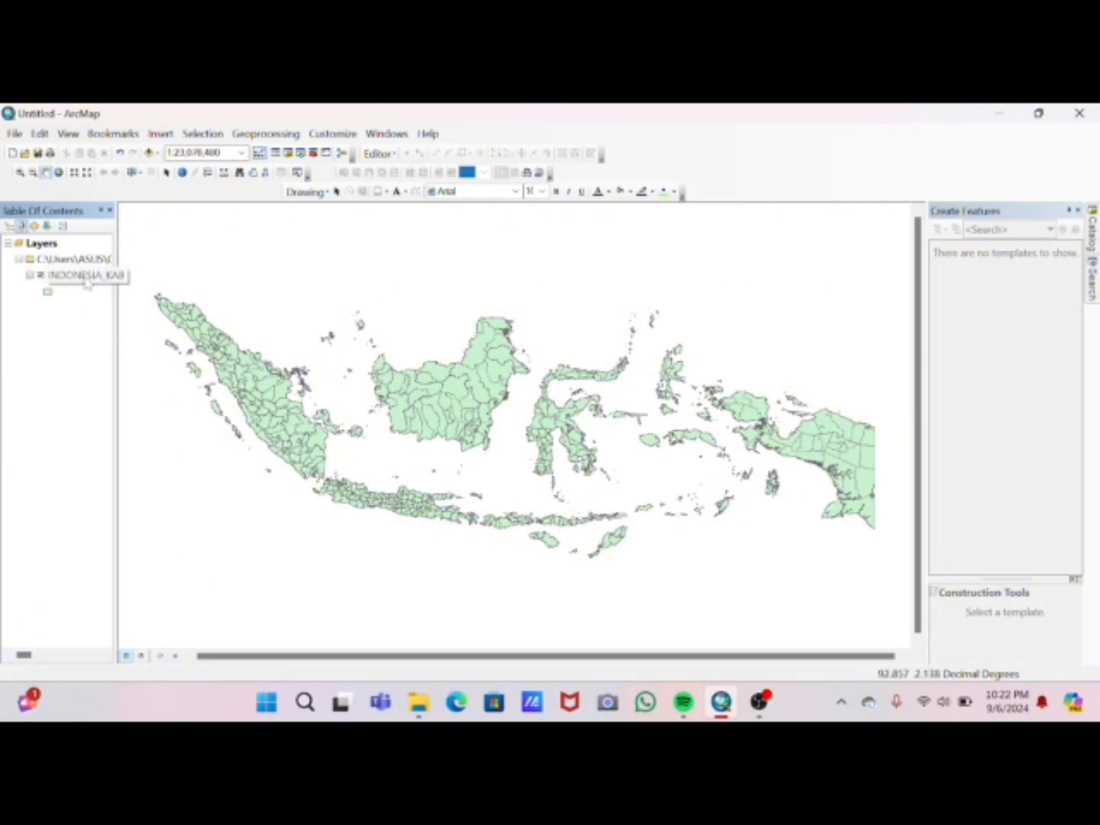
From the INDONESIA_KAB attribute table, begin a Select by Attributes query with the expression "Kabupaten_" =
right_click(84, 276)
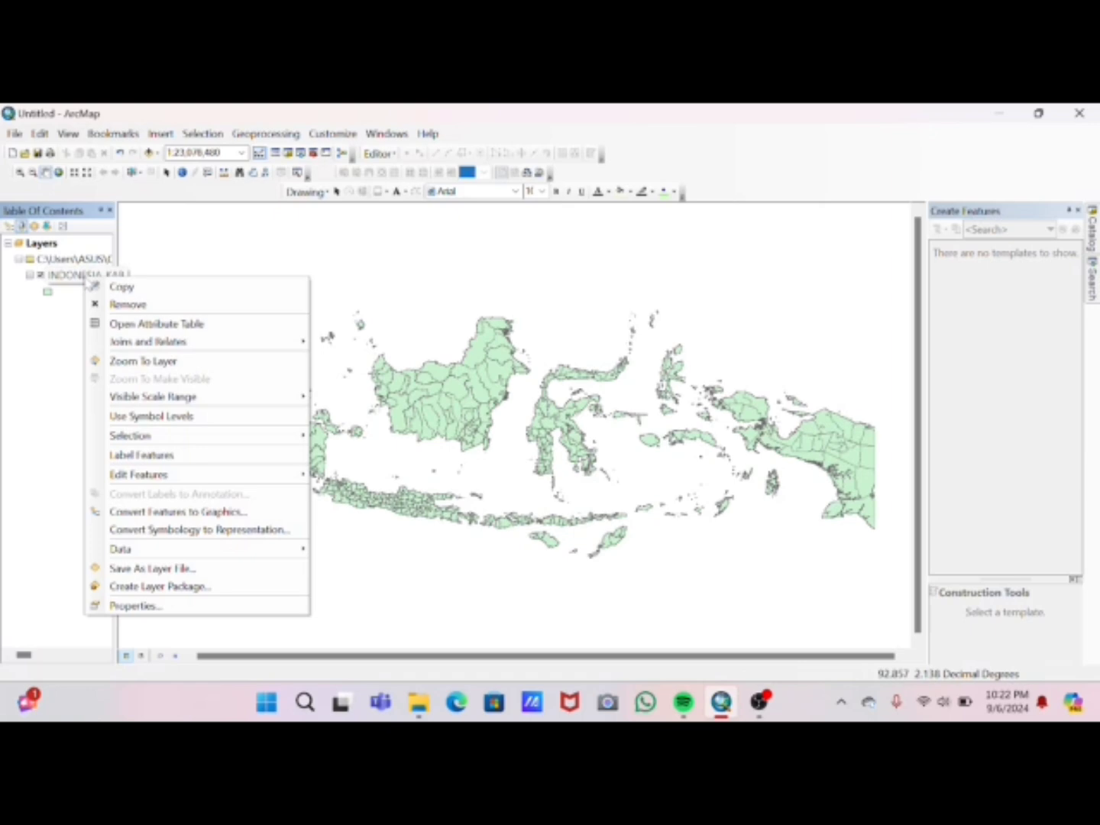
left_click(149, 323)
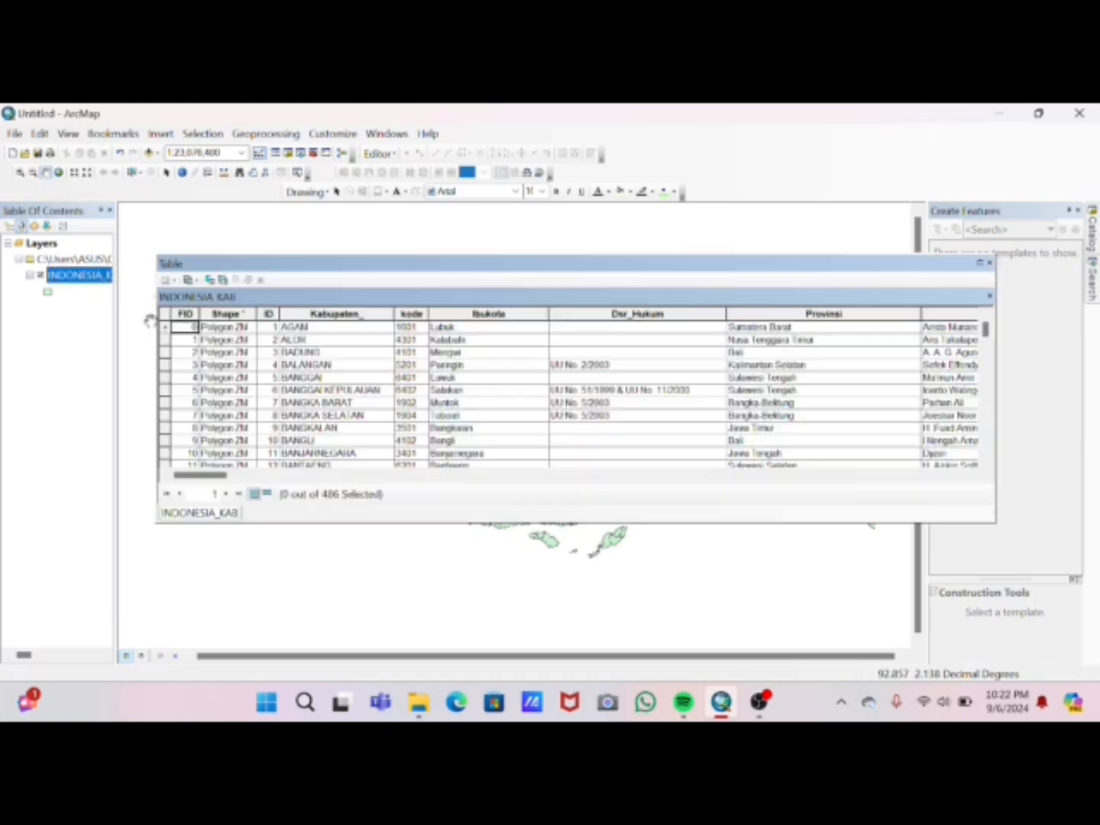
left_click(210, 281)
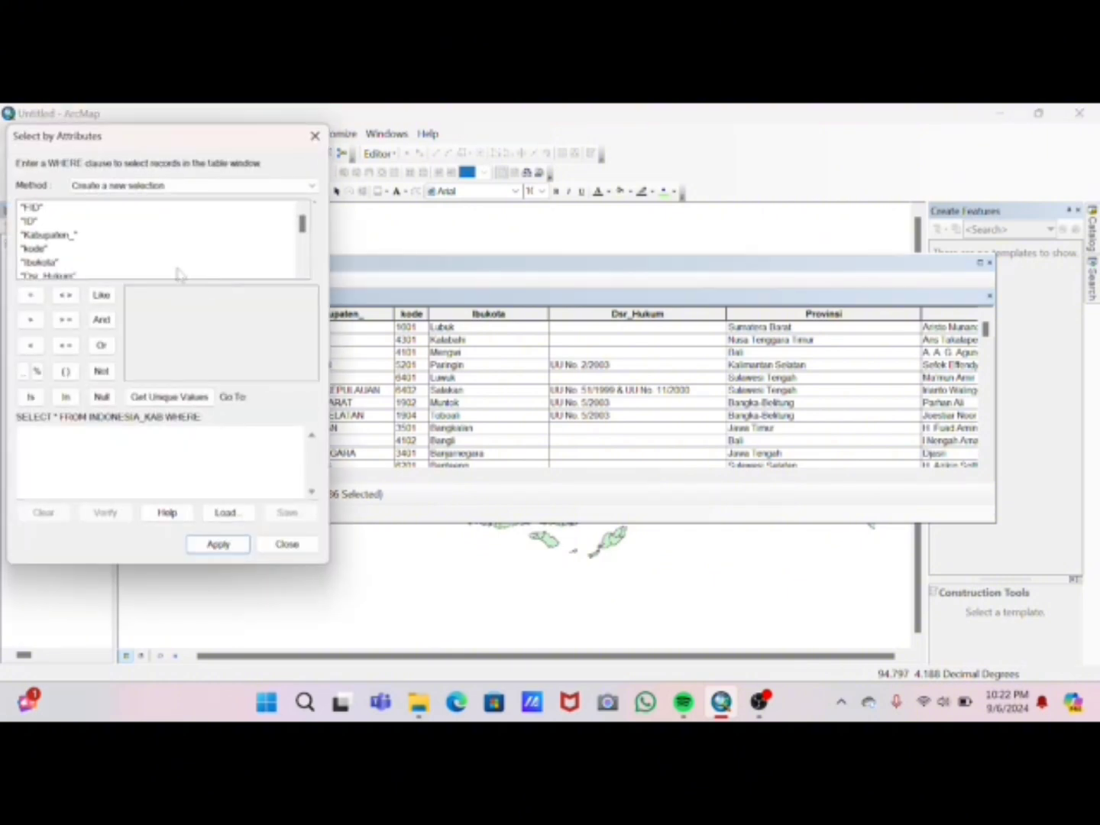
double_click(49, 234)
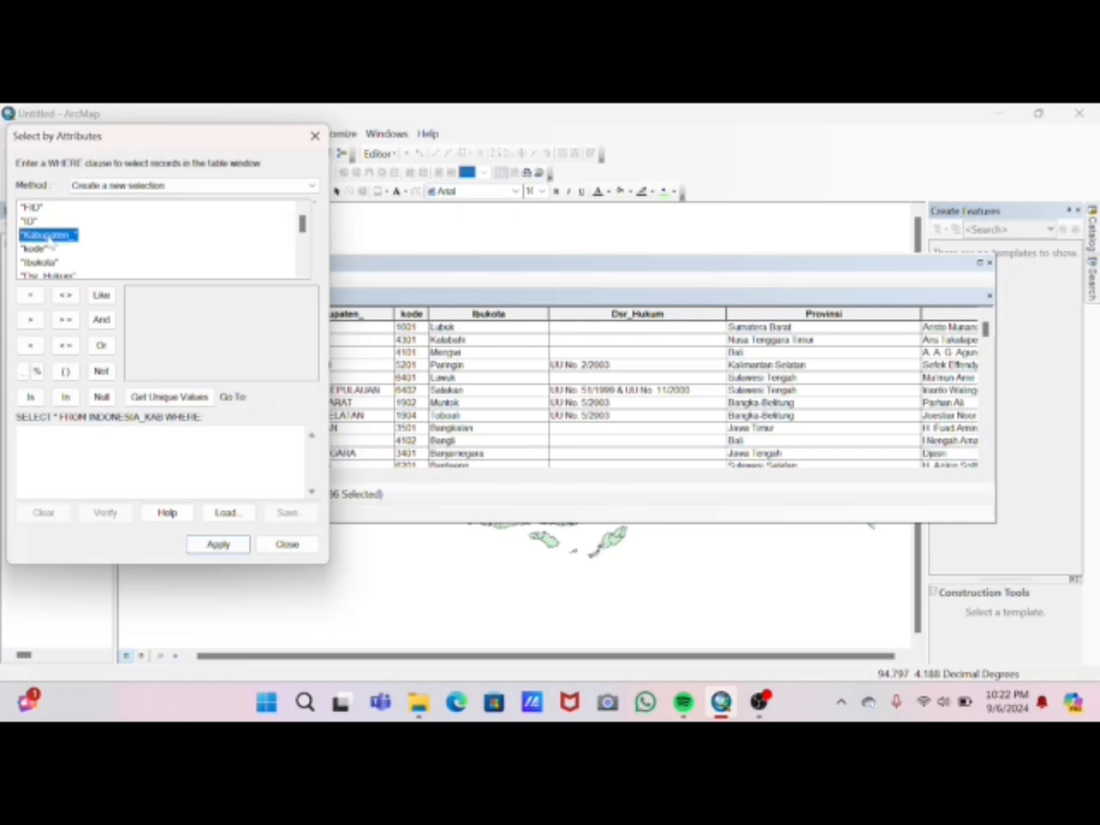
left_click(31, 297)
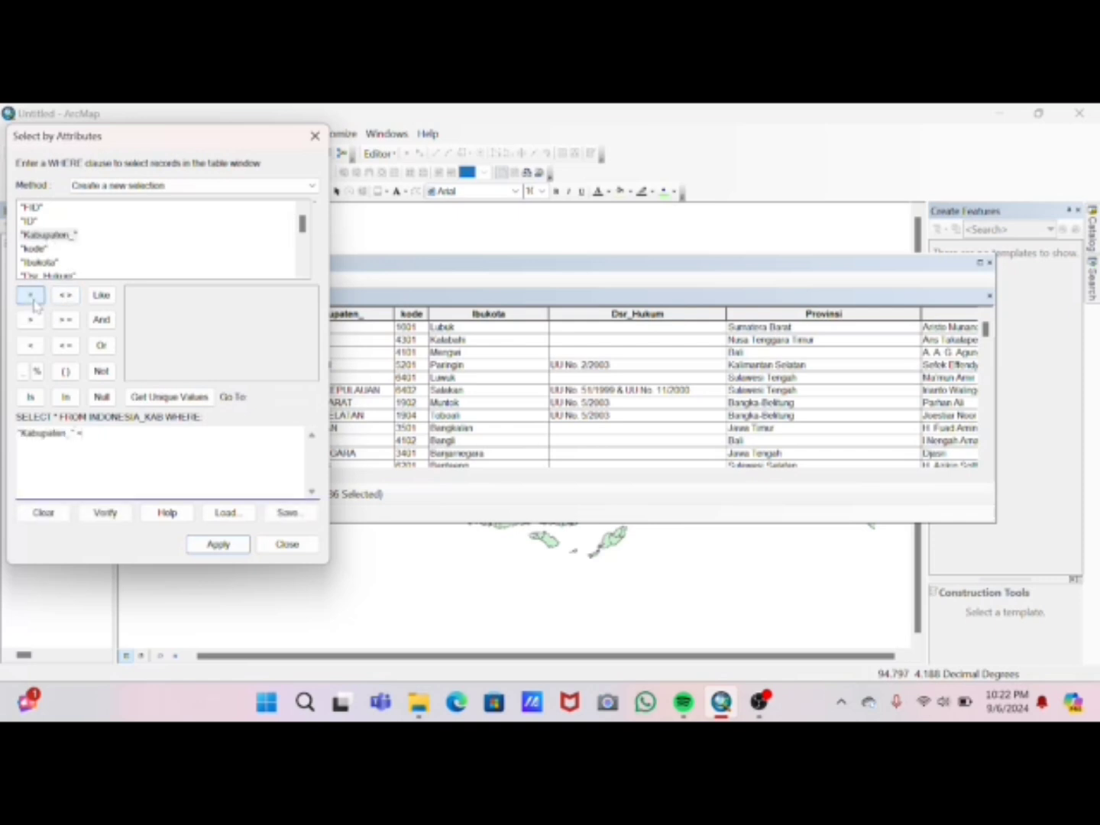
Complete the query with the unique value 'SUMBAWA', apply the selection and close the attribute table
left_click(182, 401)
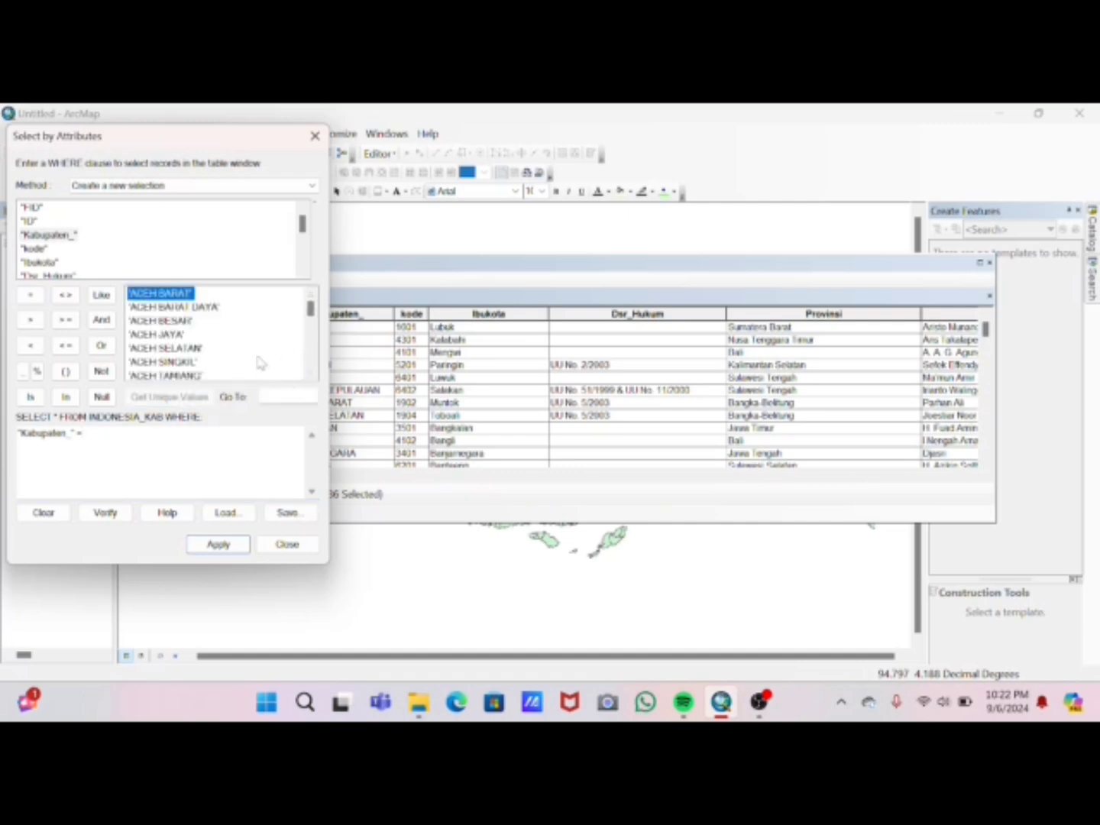
scroll(259, 363, "down", 20)
scroll(259, 364, "up", 4)
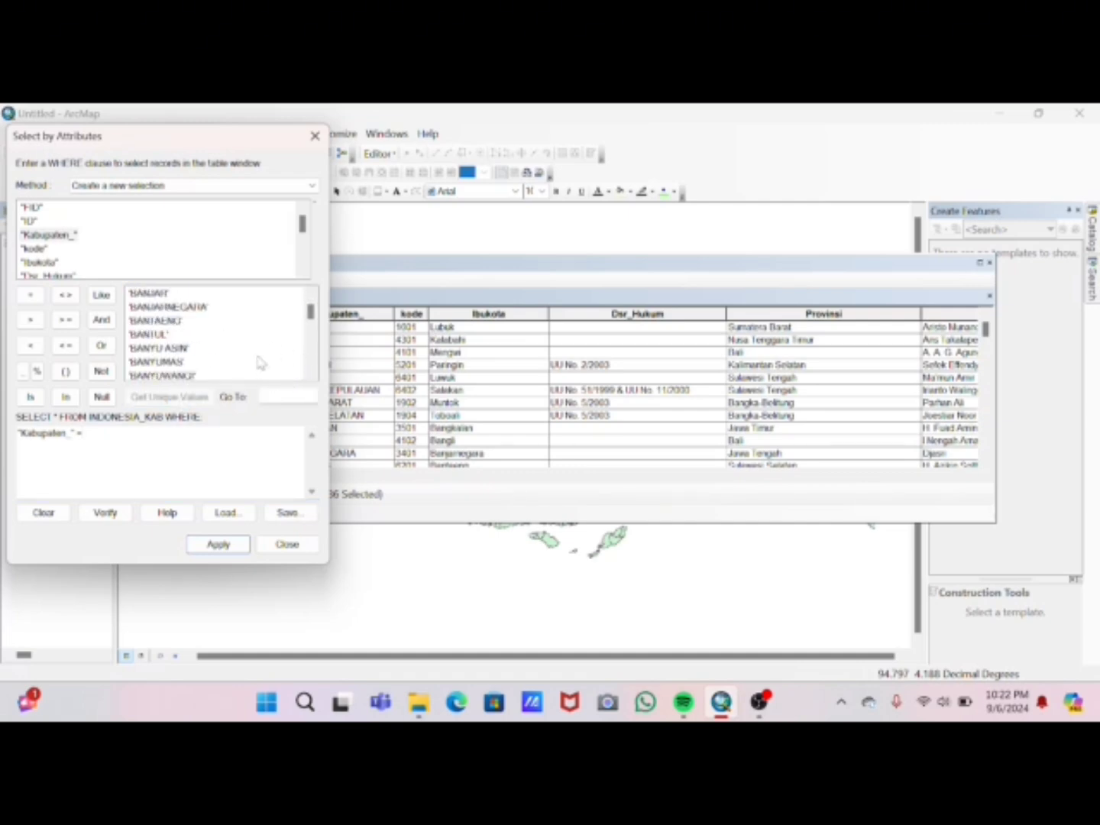
left_click(261, 395)
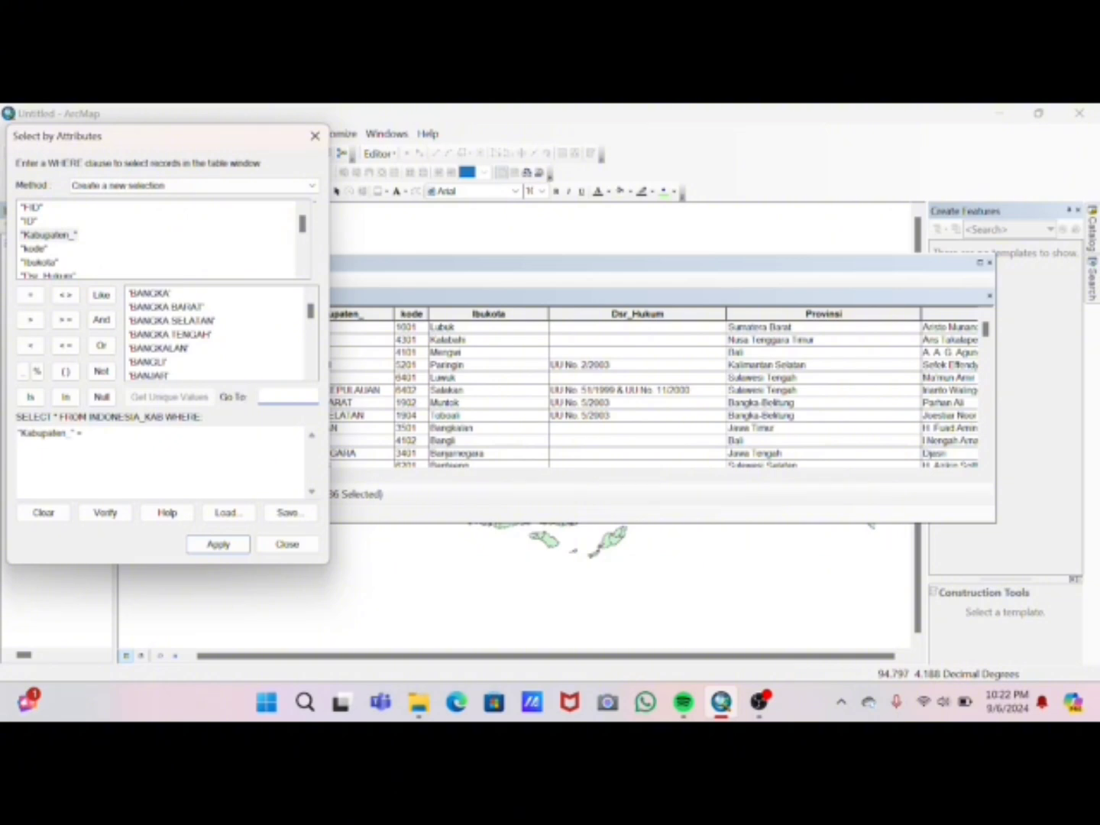
type("sumbawa")
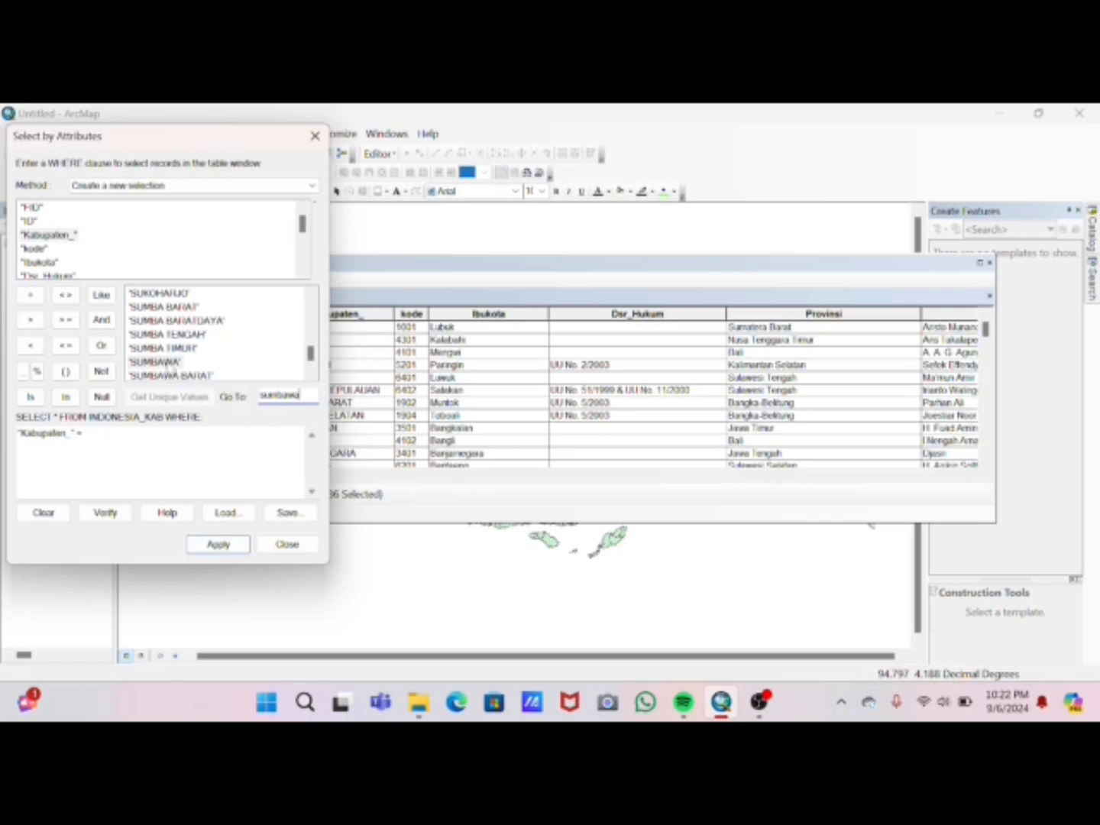
double_click(167, 363)
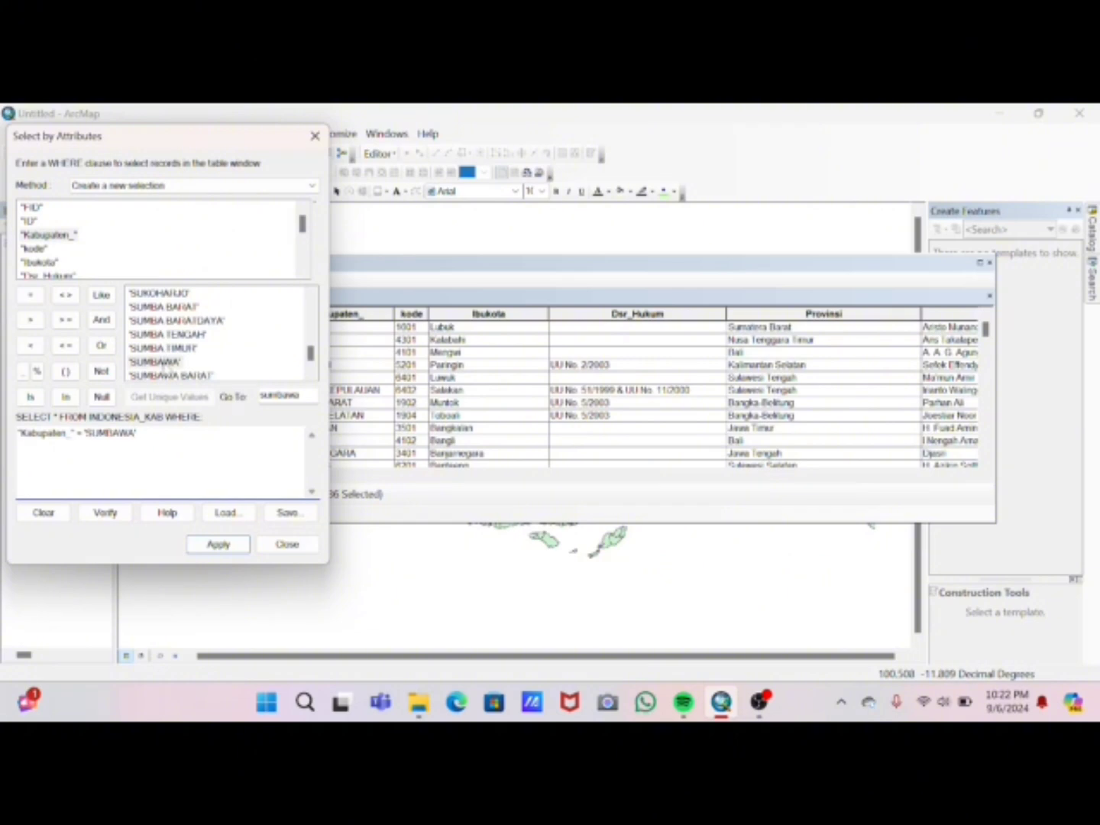
left_click(239, 545)
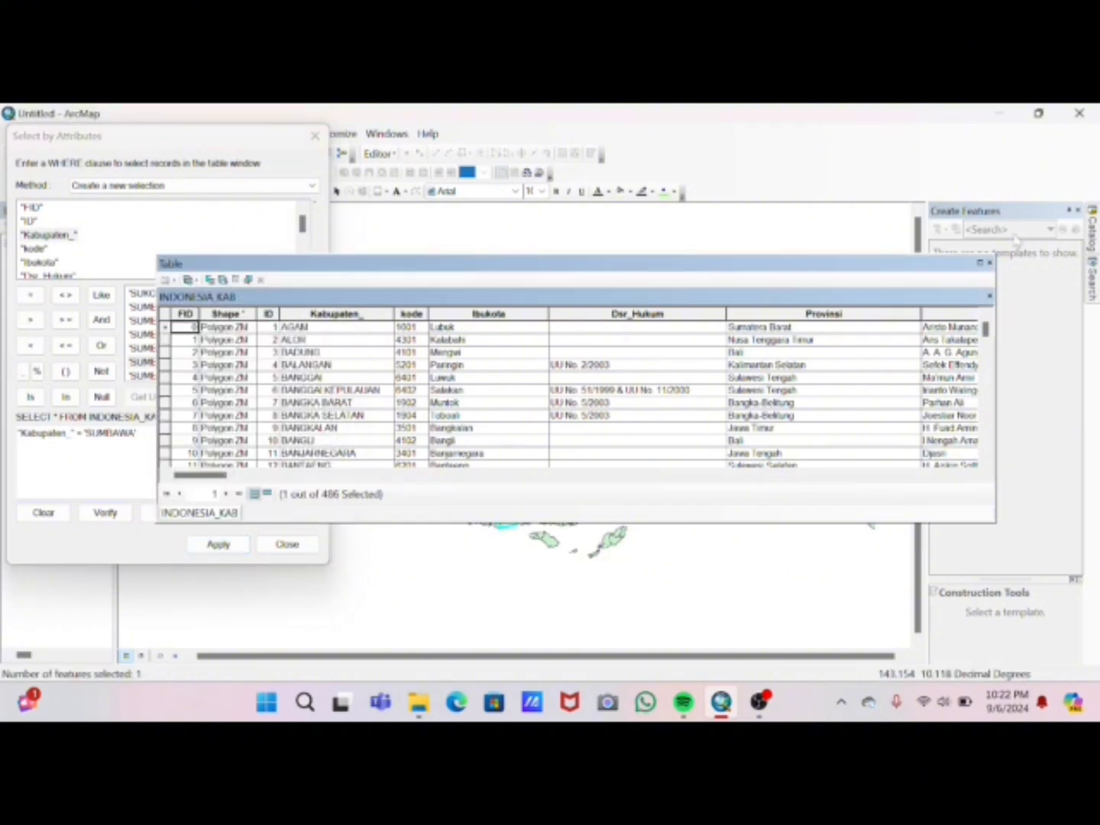
left_click(990, 263)
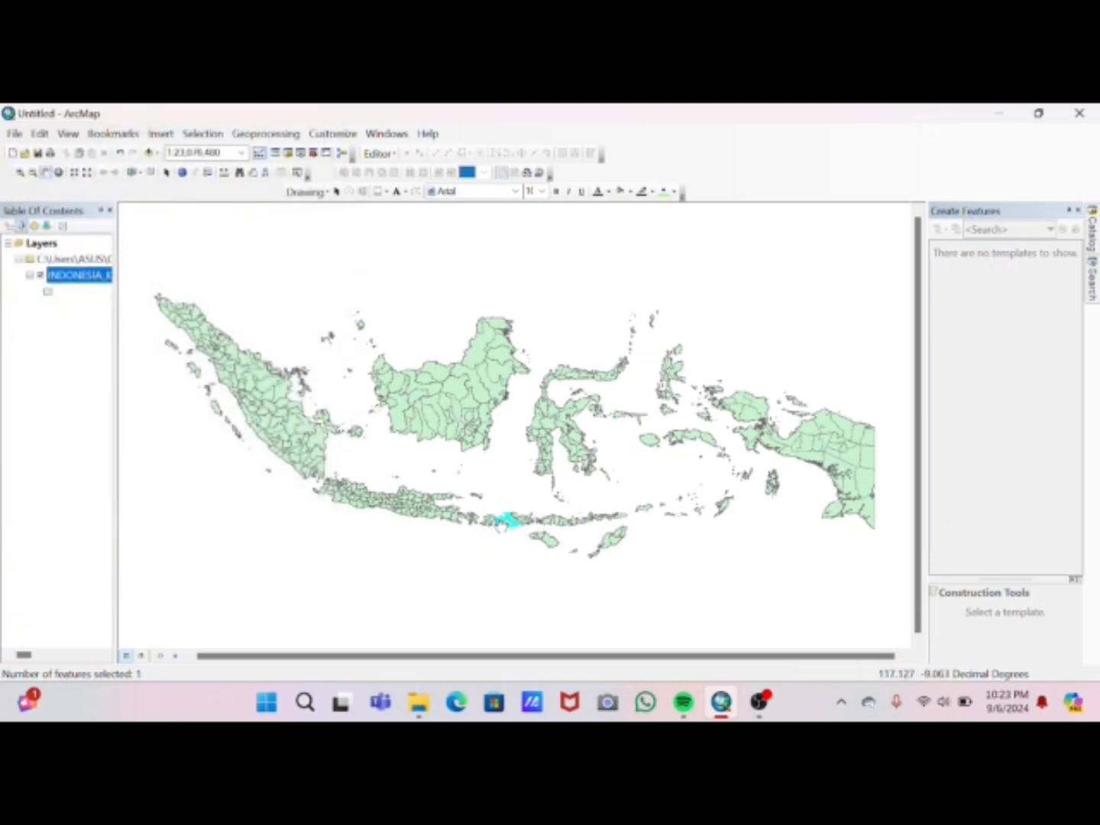
Add the Imagery basemap beneath the district boundaries around the selected Sumbawa area
left_click(20, 174)
left_click_drag(497, 510, 521, 539)
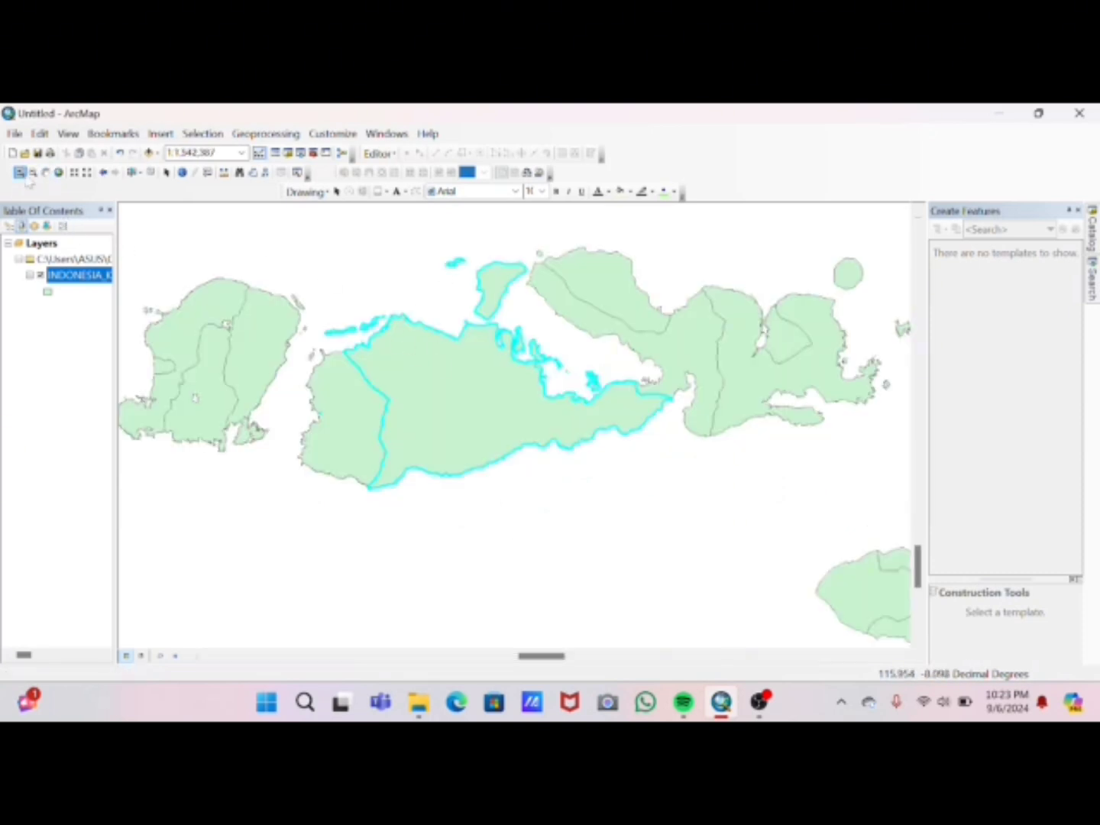
left_click(47, 173)
left_click_drag(394, 304, 395, 354)
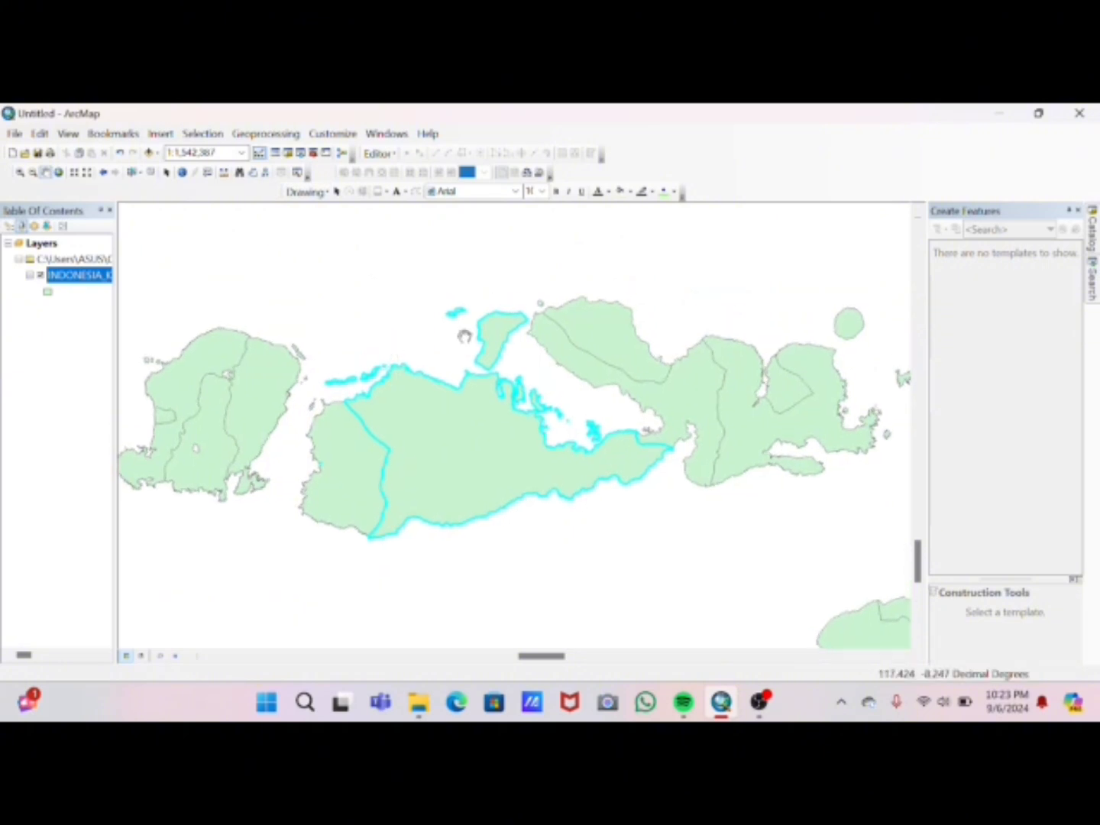
left_click(156, 154)
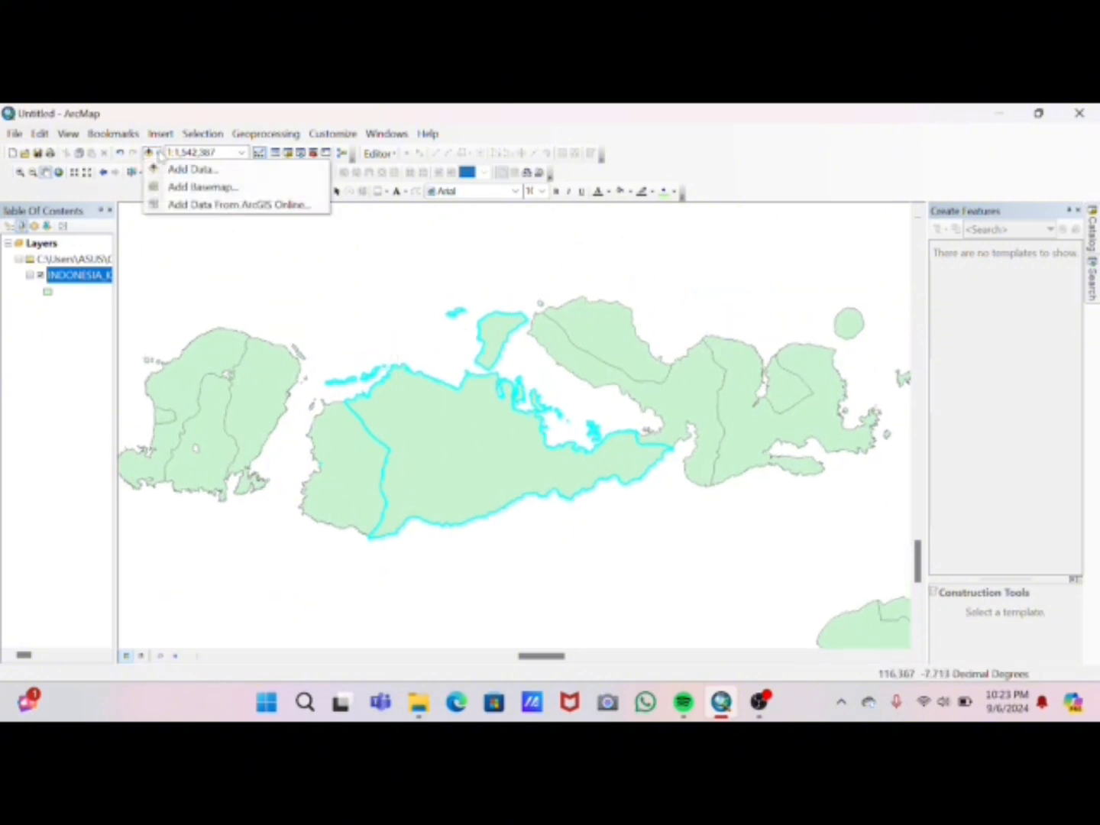
left_click(203, 188)
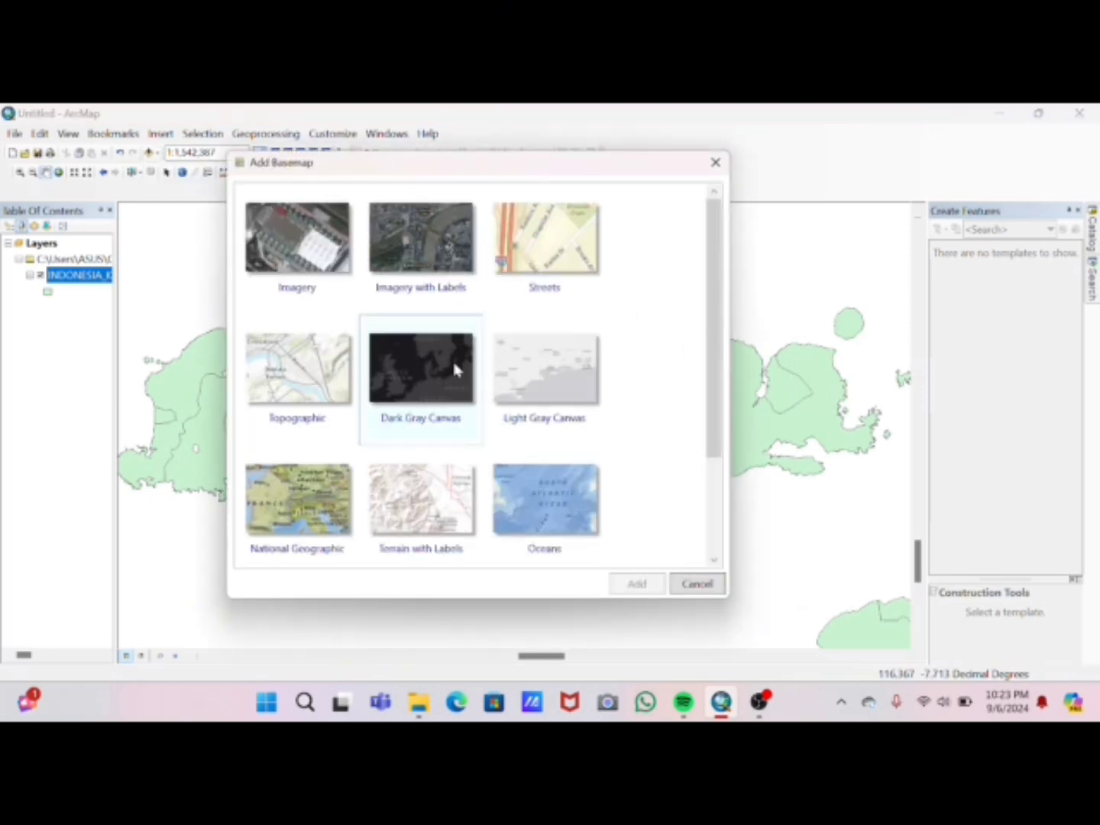
left_click(320, 269)
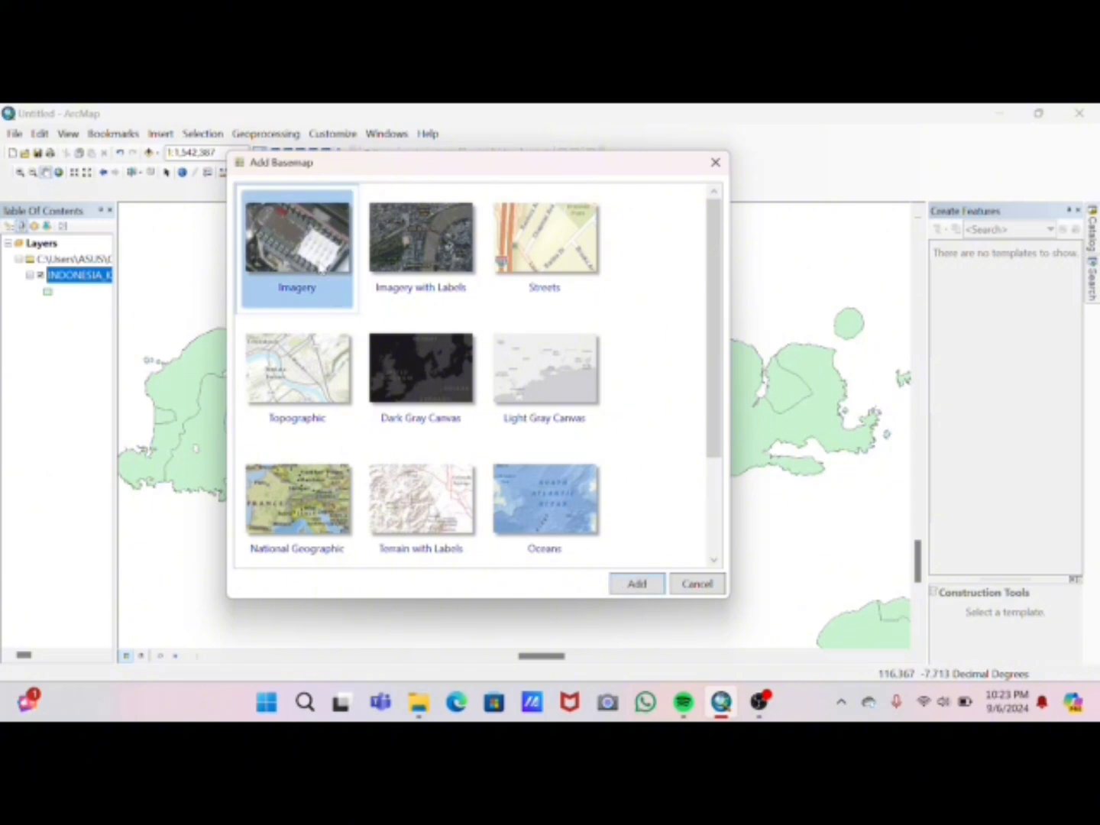
left_click(642, 584)
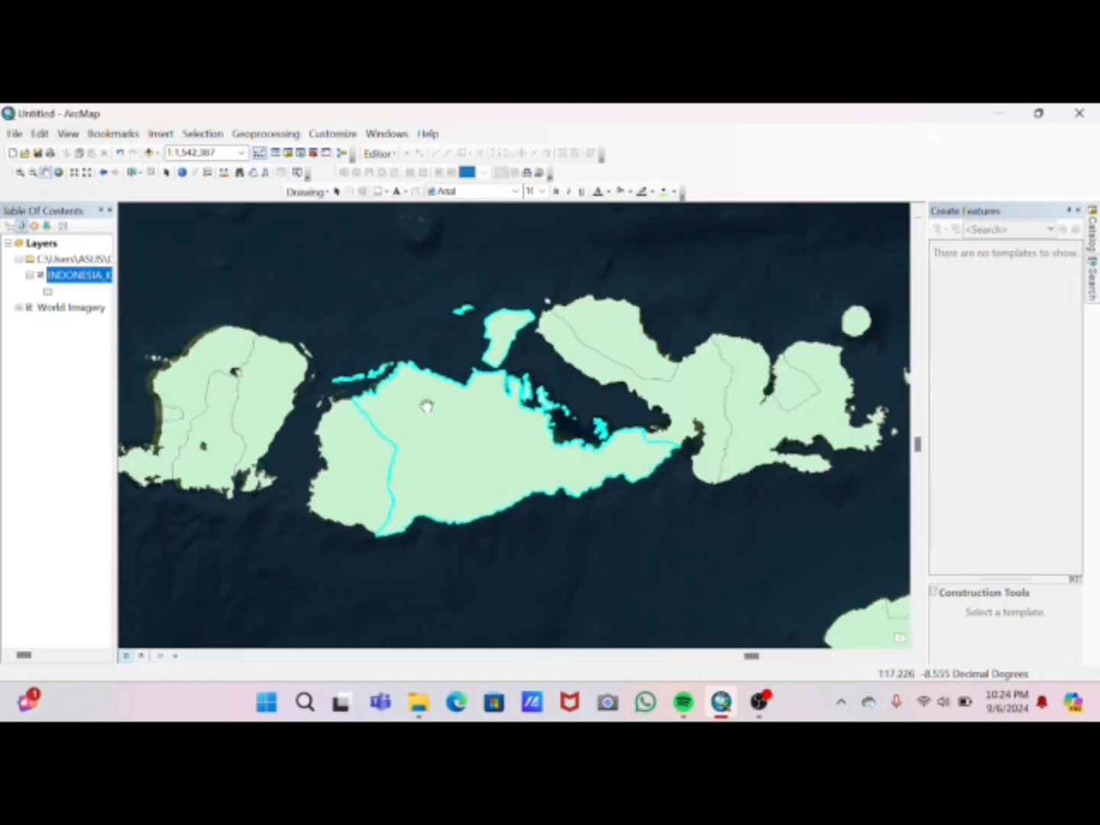
Set the INDONESIA_KAB layer's symbol to Hollow
left_click(48, 292)
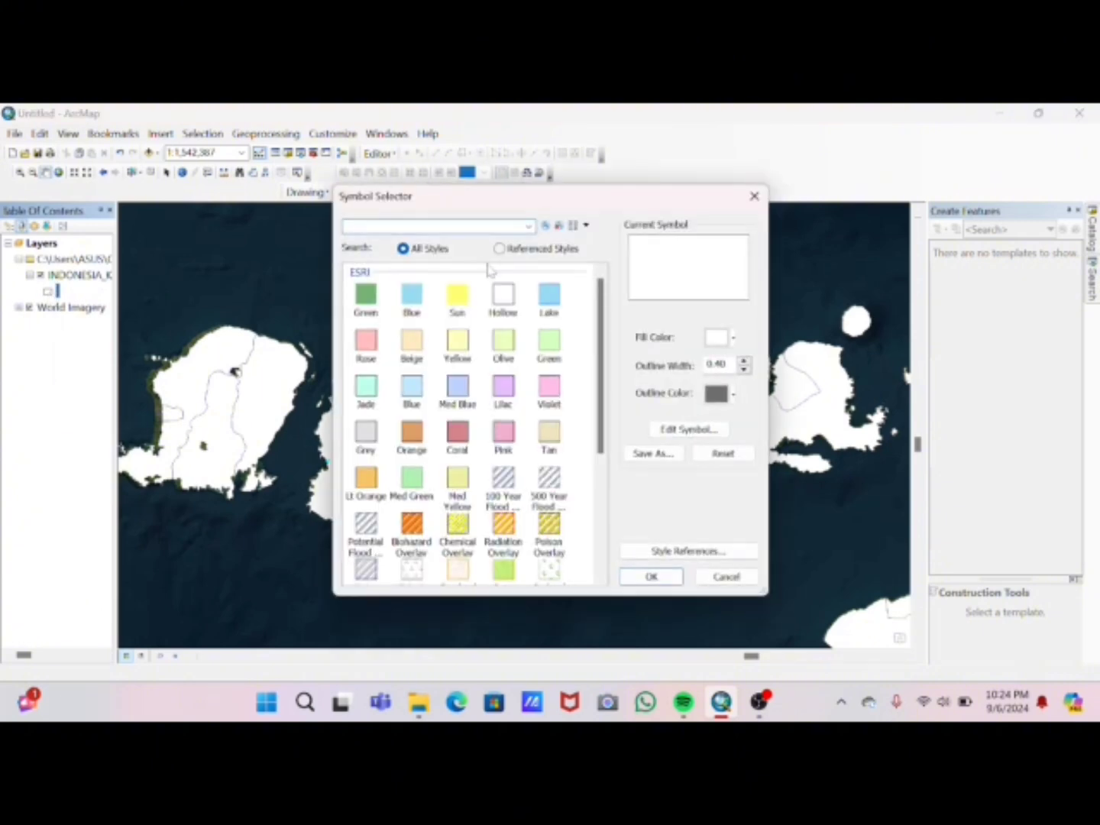
left_click(504, 298)
left_click(652, 576)
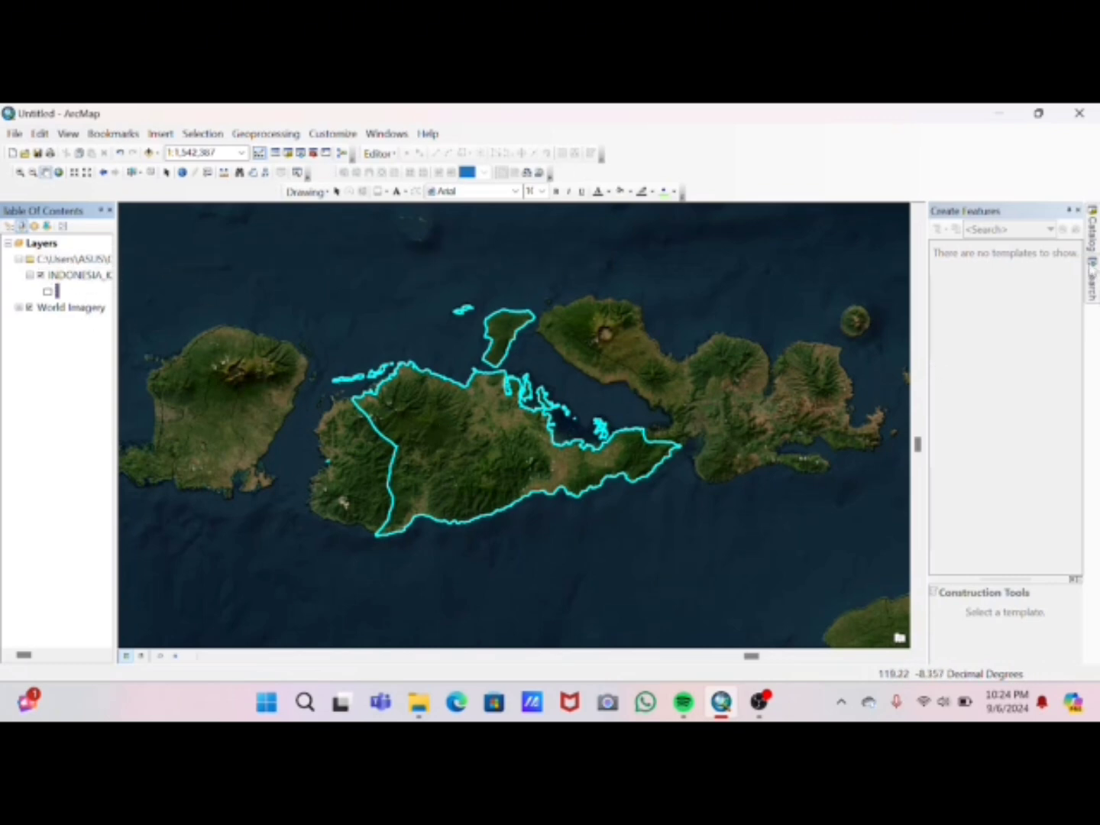
Set up an export of the selected INDONESIA_KAB feature as a shapefile named KABUPATEN KEPULAUAN SUMBAWA.shp in the Documents\ArcGIS folder
right_click(76, 281)
mouse_move(191, 553)
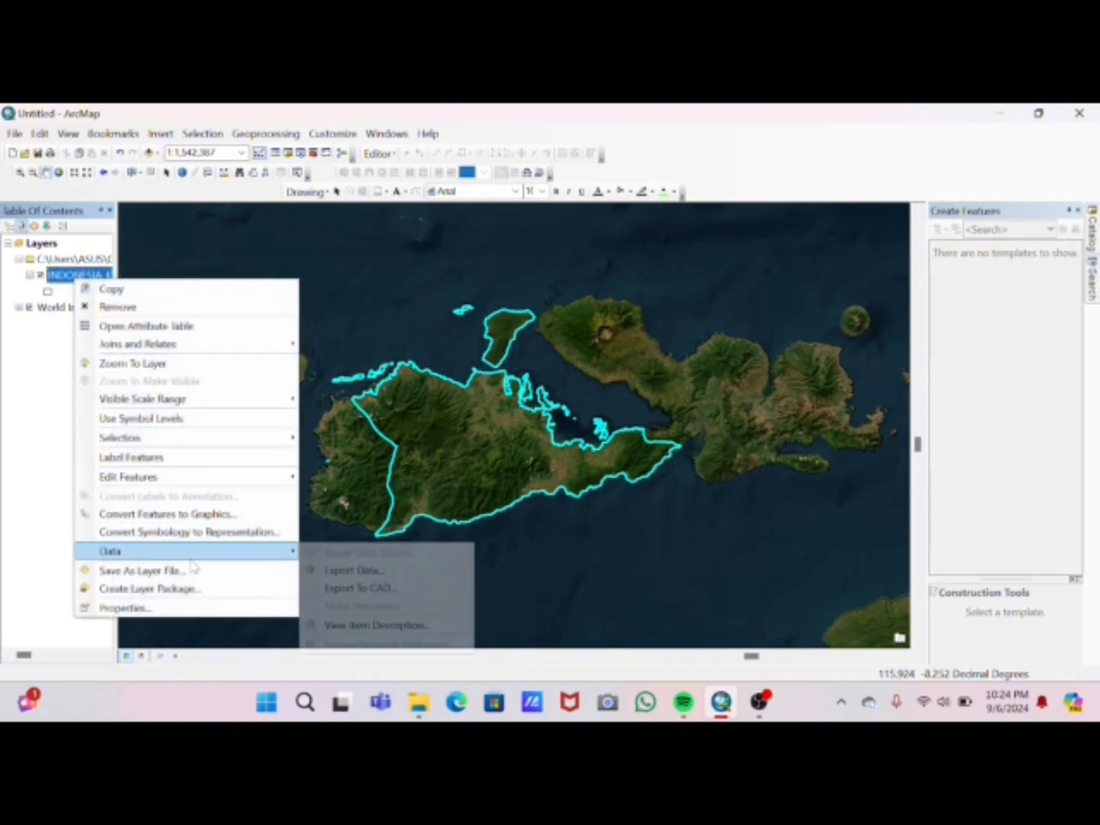
left_click(372, 570)
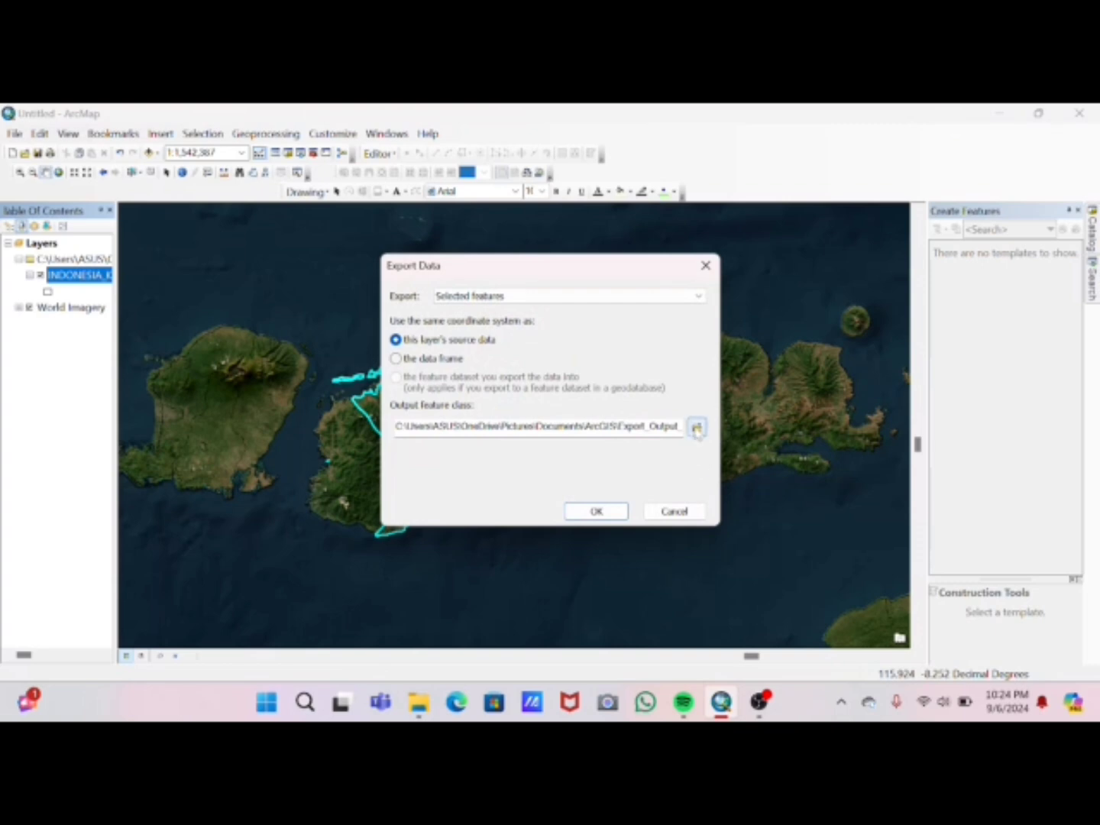
left_click(697, 430)
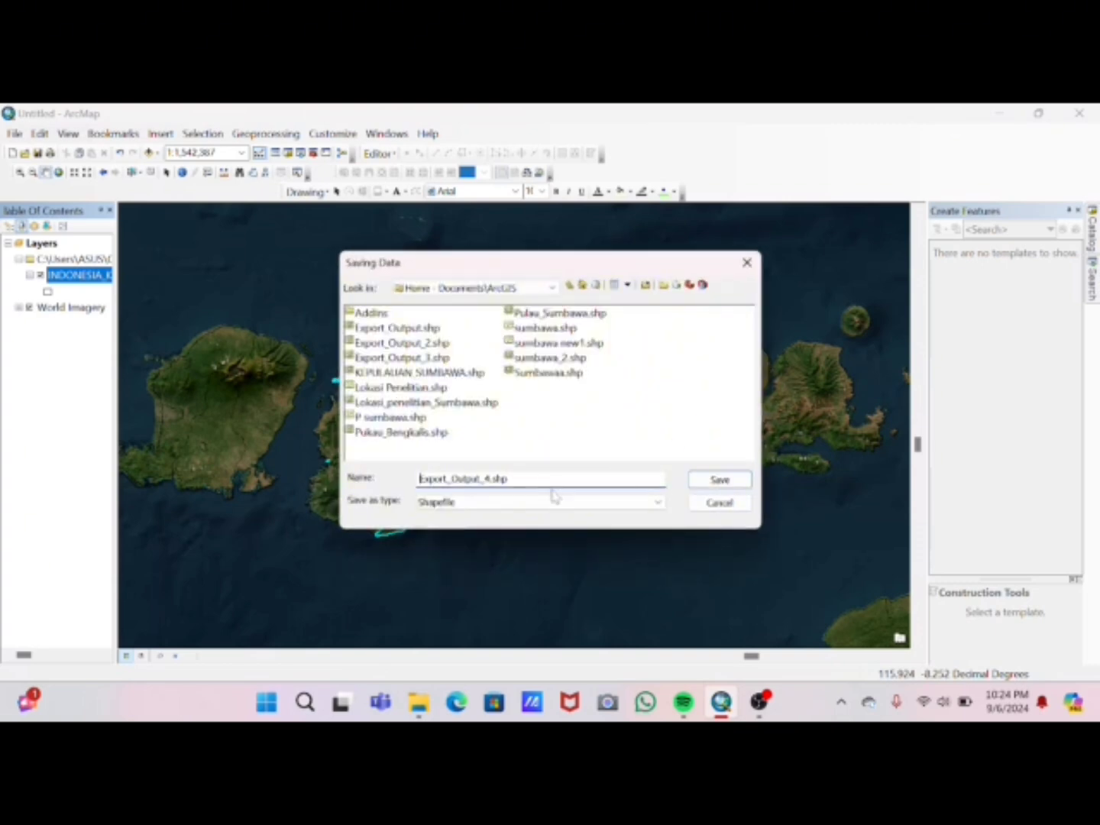
key("BackSpace")
key("BackSpace")
key("BackSpace")
key("BackSpace")
key("BackSpace")
key("BackSpace")
key("BackSpace")
key("BackSpace")
key("BackSpace")
key("BackSpace")
key("BackSpace")
key("BackSpace")
key("BackSpace")
key("BackSpace")
key("BackSpace")
key("BackSpace")
key("BackSpace")
key("BackSpace")
type("KABUPATEN KEPULAUAN SUM")
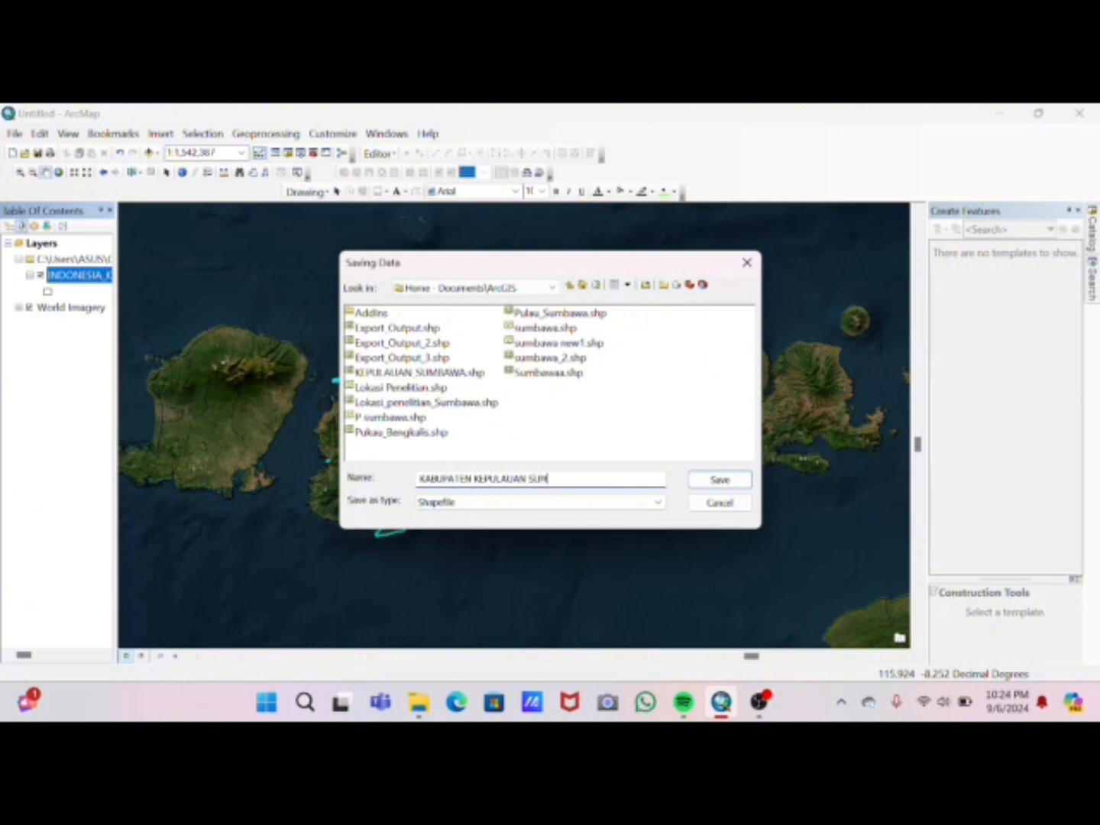
type("BAWA")
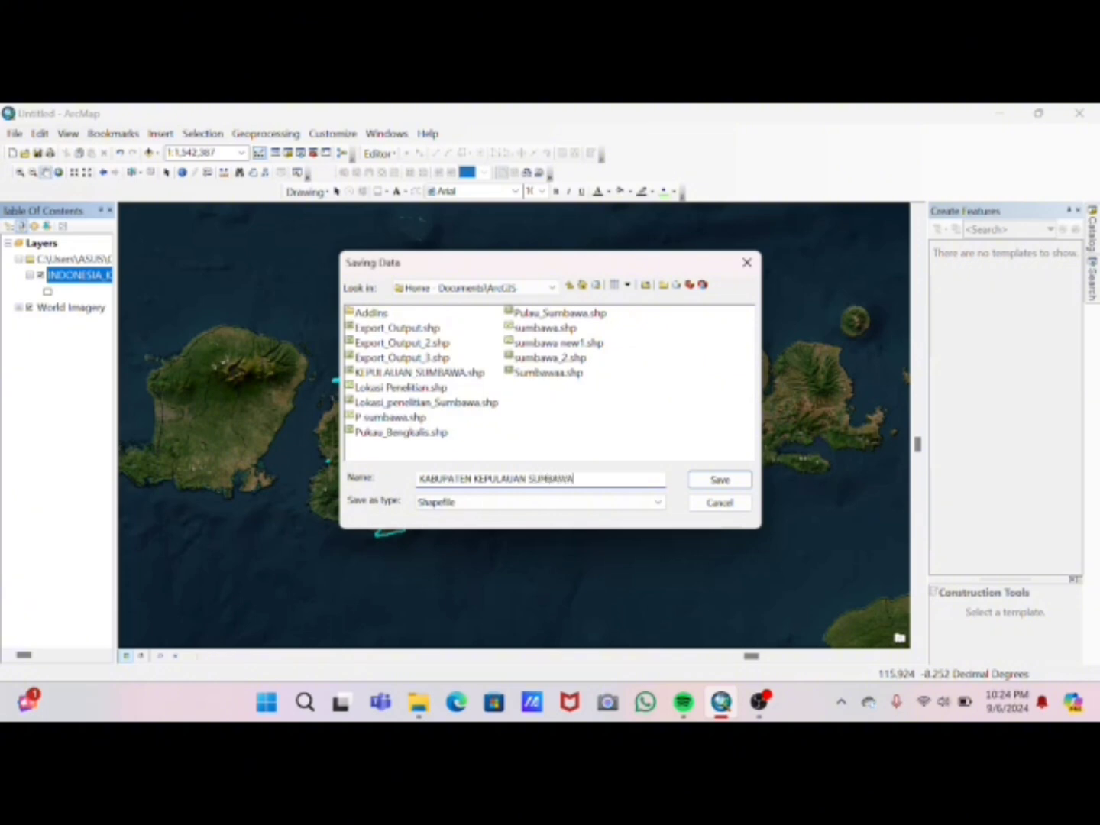
left_click(643, 504)
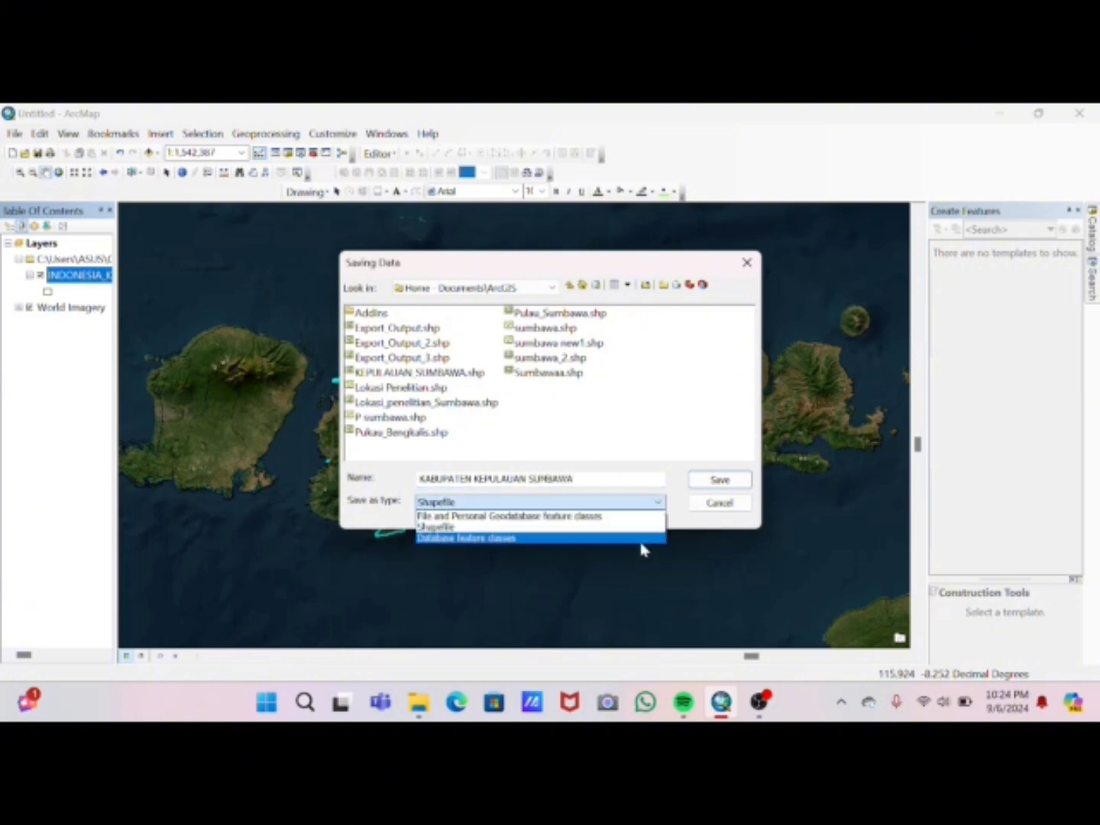
left_click(626, 527)
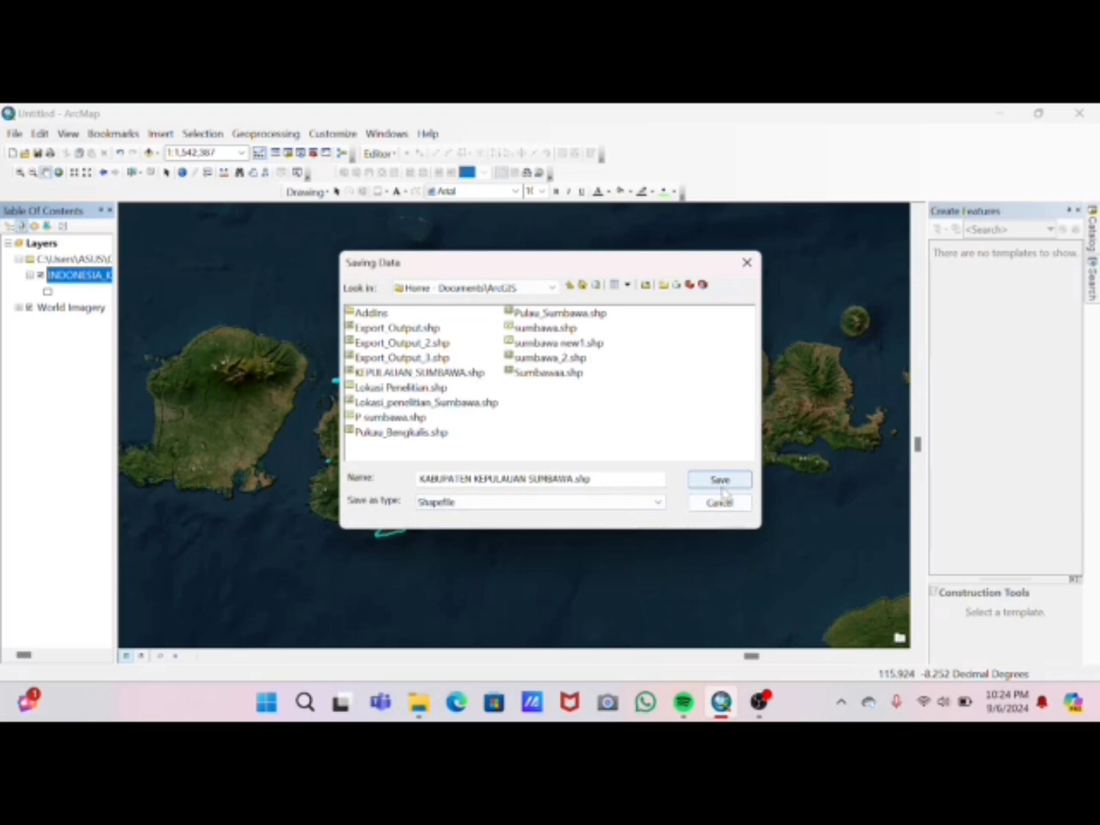
Save the output location, run the export and add the exported Sumbawa data to the map as a layer
left_click(719, 479)
left_click(618, 511)
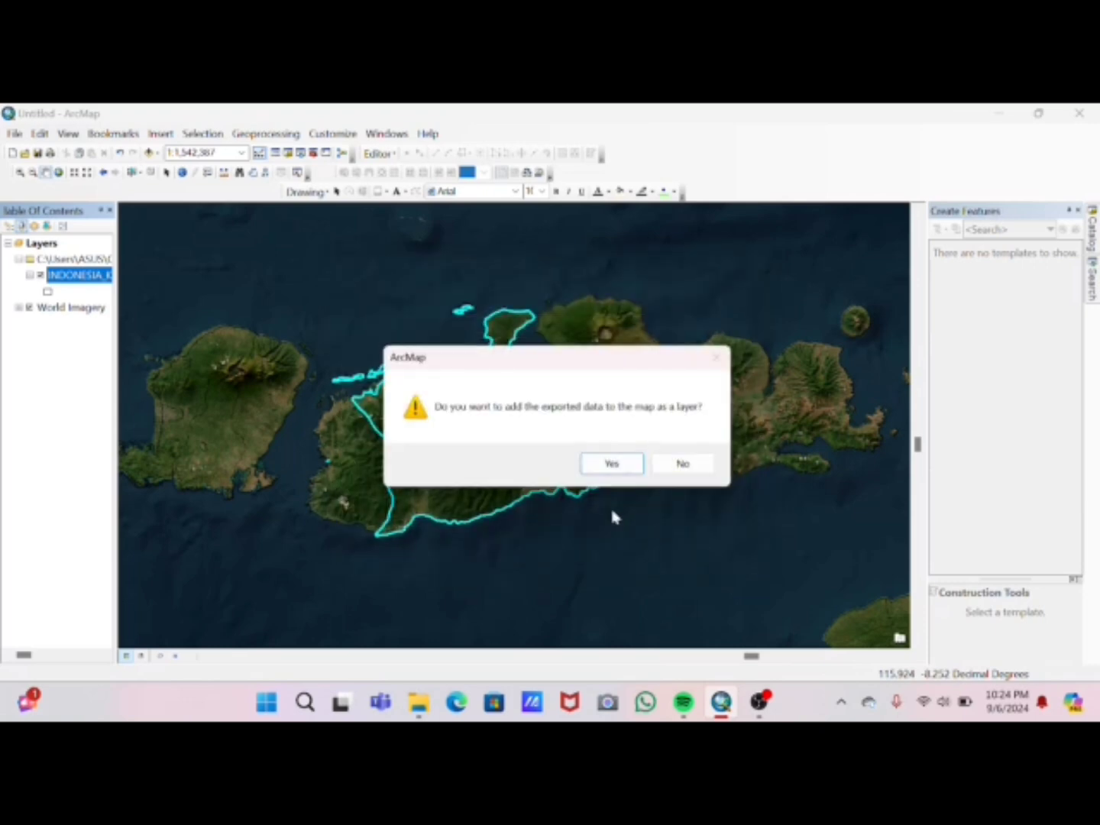
left_click(611, 463)
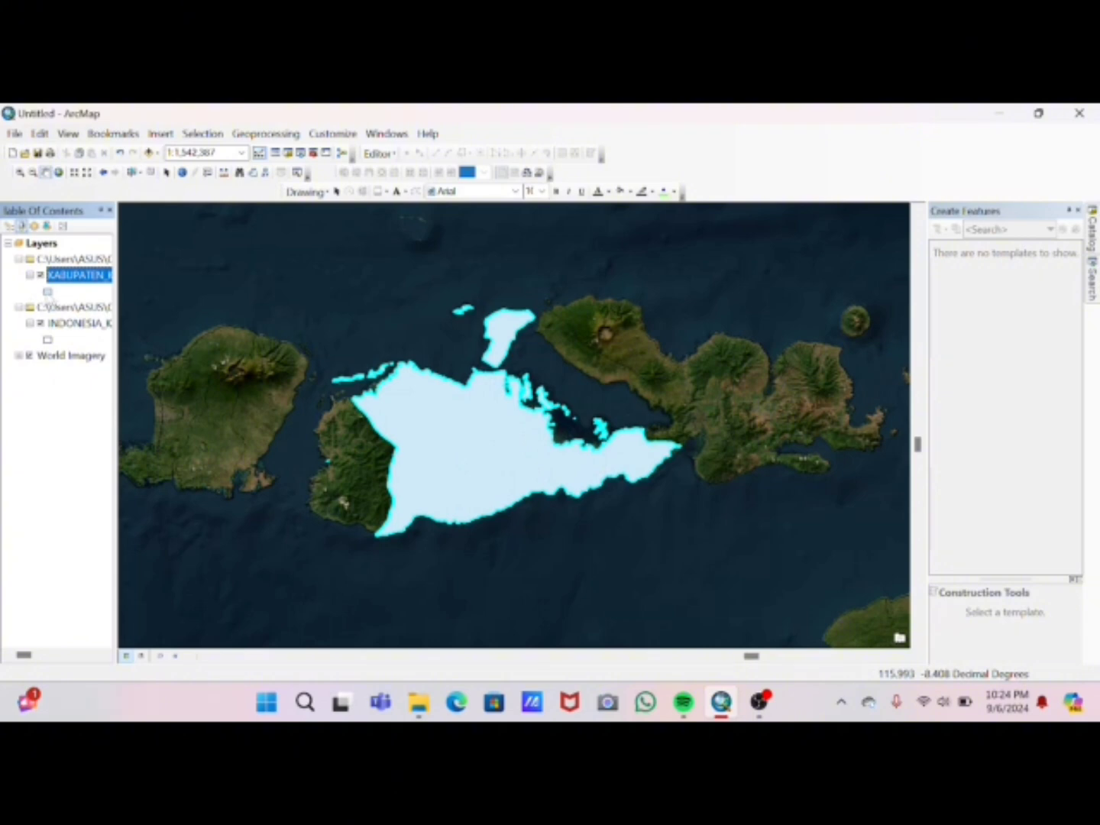
Set the exported KABUPATEN_KEPULAUAN_SUMBAWA layer's symbol to Hollow
left_click(51, 297)
left_click(504, 299)
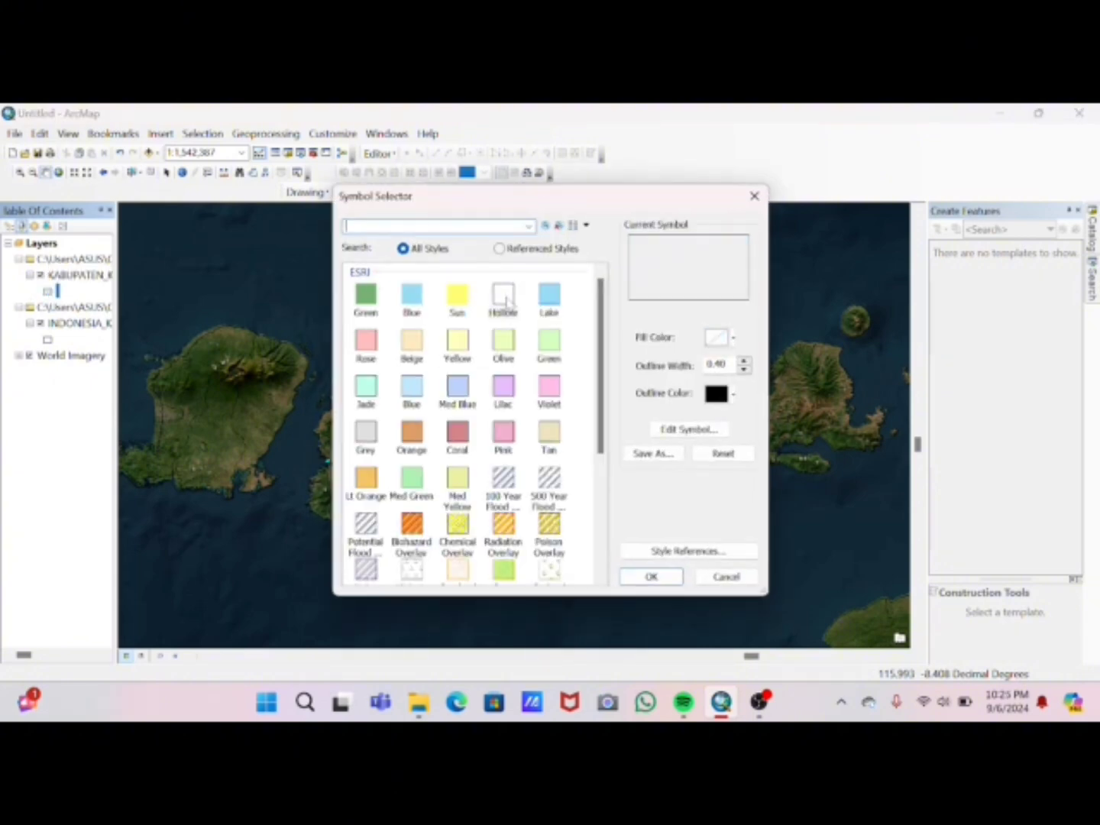
left_click(650, 576)
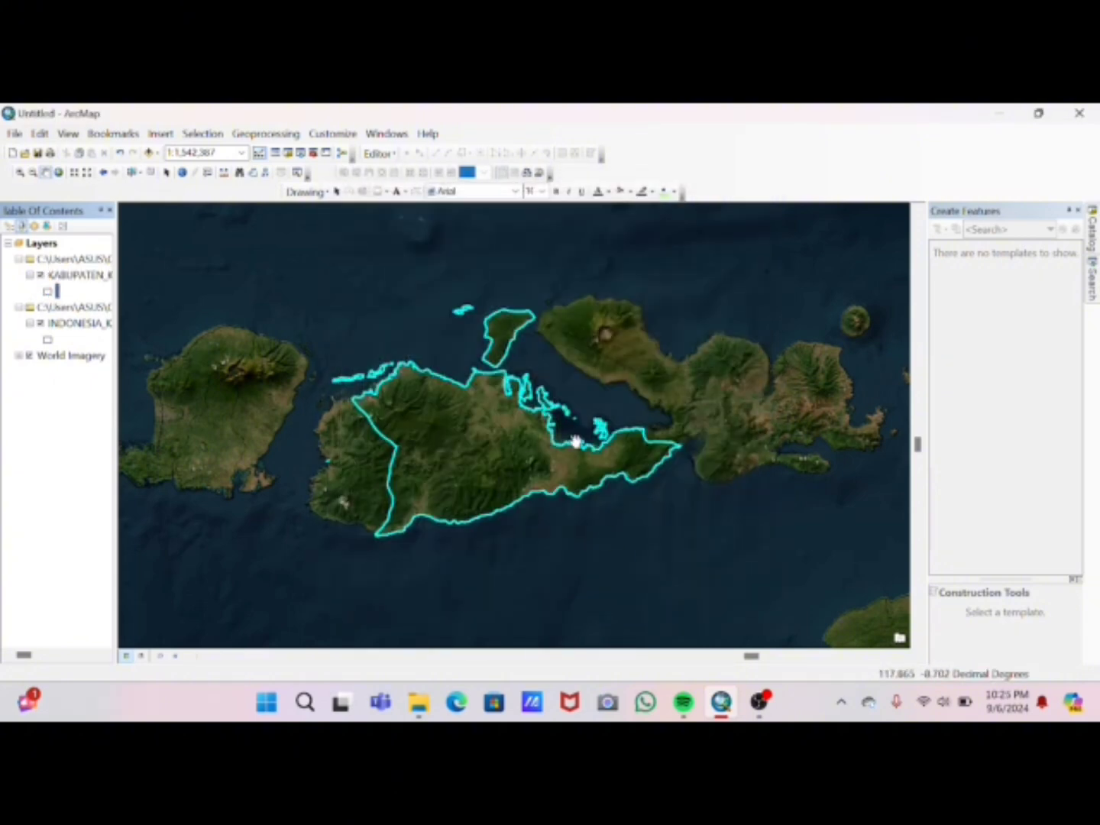
Set up a new point shapefile named Lokasi Penelitian P.sumbawa in the Home - Documents\ArcGIS folder
left_click(1092, 245)
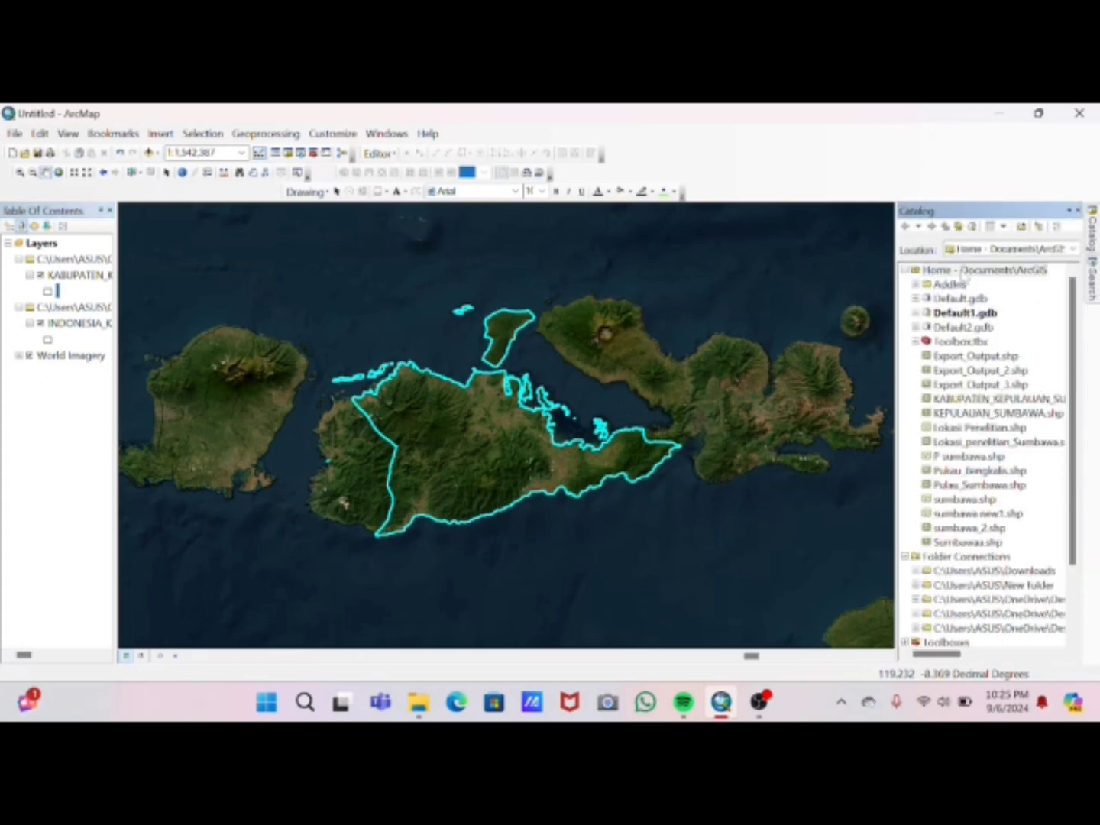
right_click(965, 272)
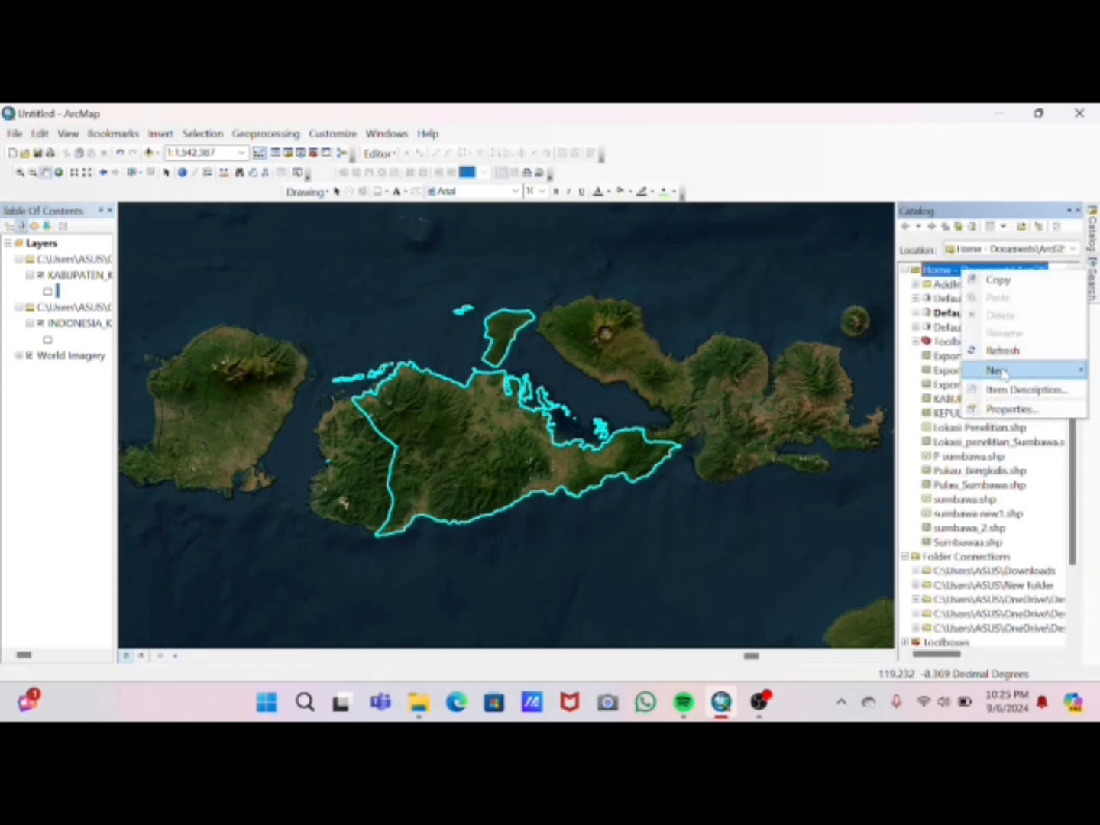
mouse_move(1002, 371)
left_click(834, 517)
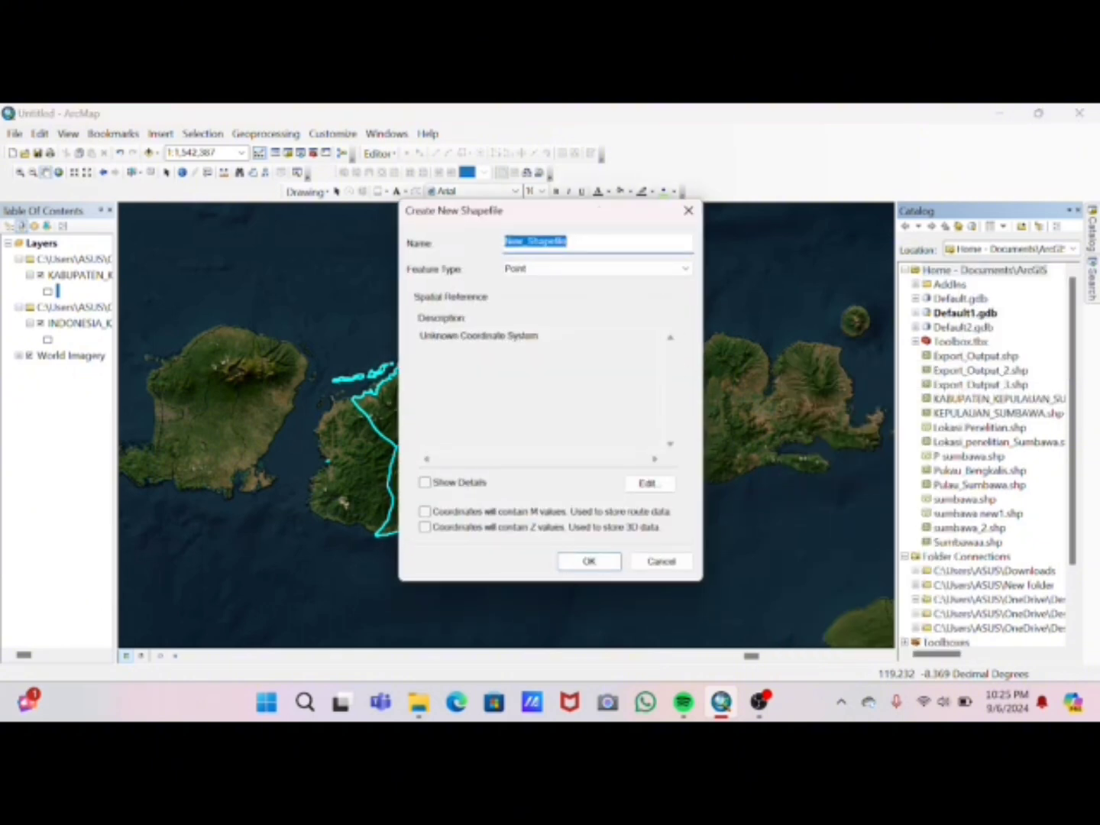
key("BackSpace")
type("Lokasi Penelitian P sumbawa")
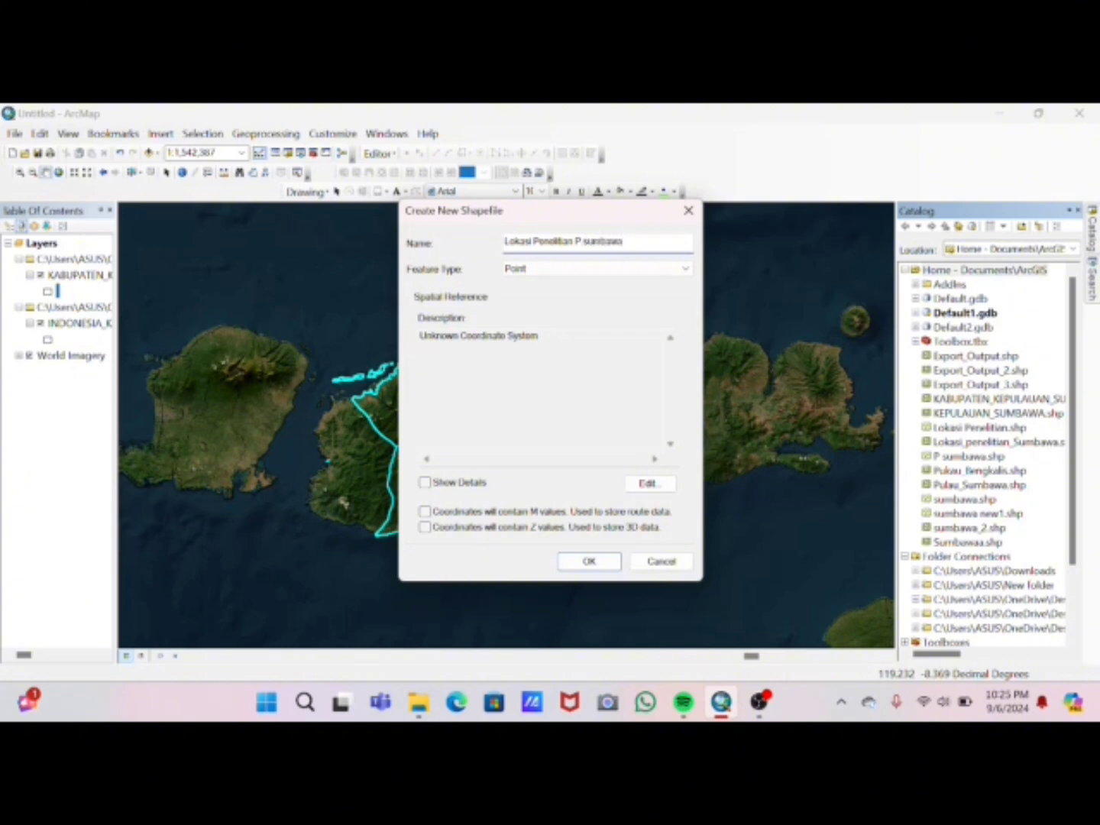
Assign the WGS 1984 geographic coordinate system to the new shapefile and create it
left_click(648, 484)
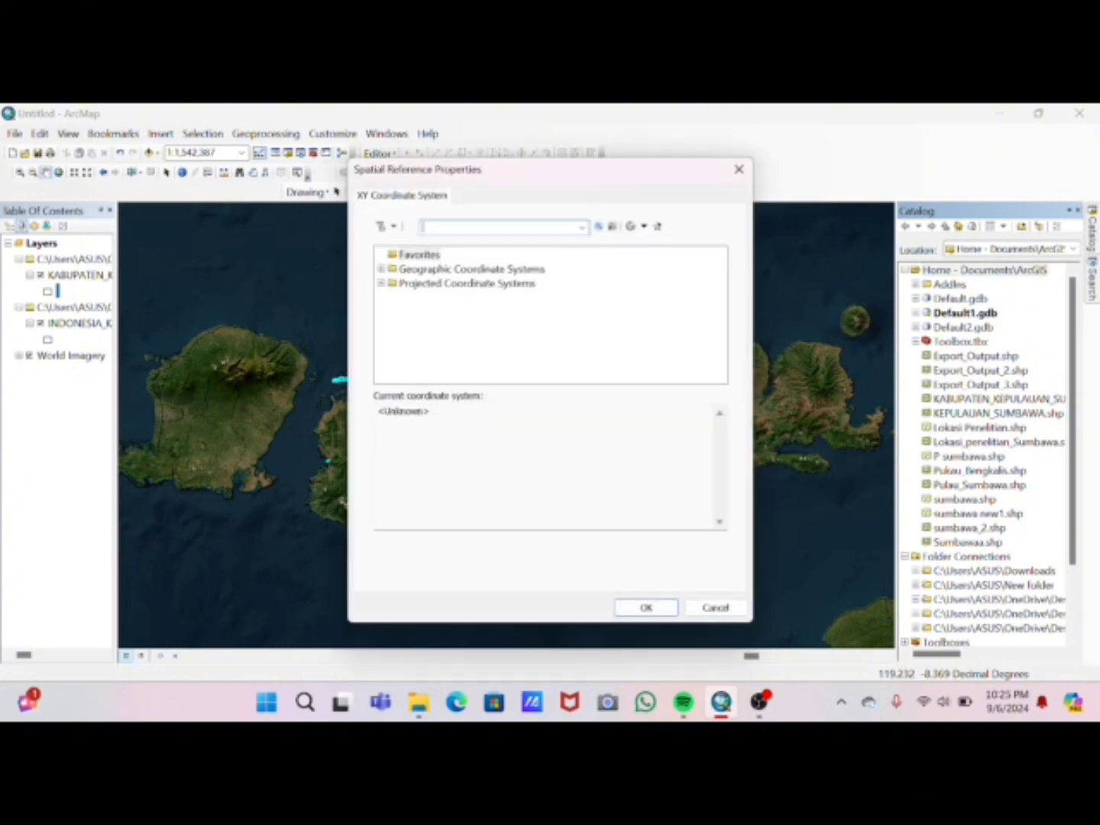
double_click(468, 269)
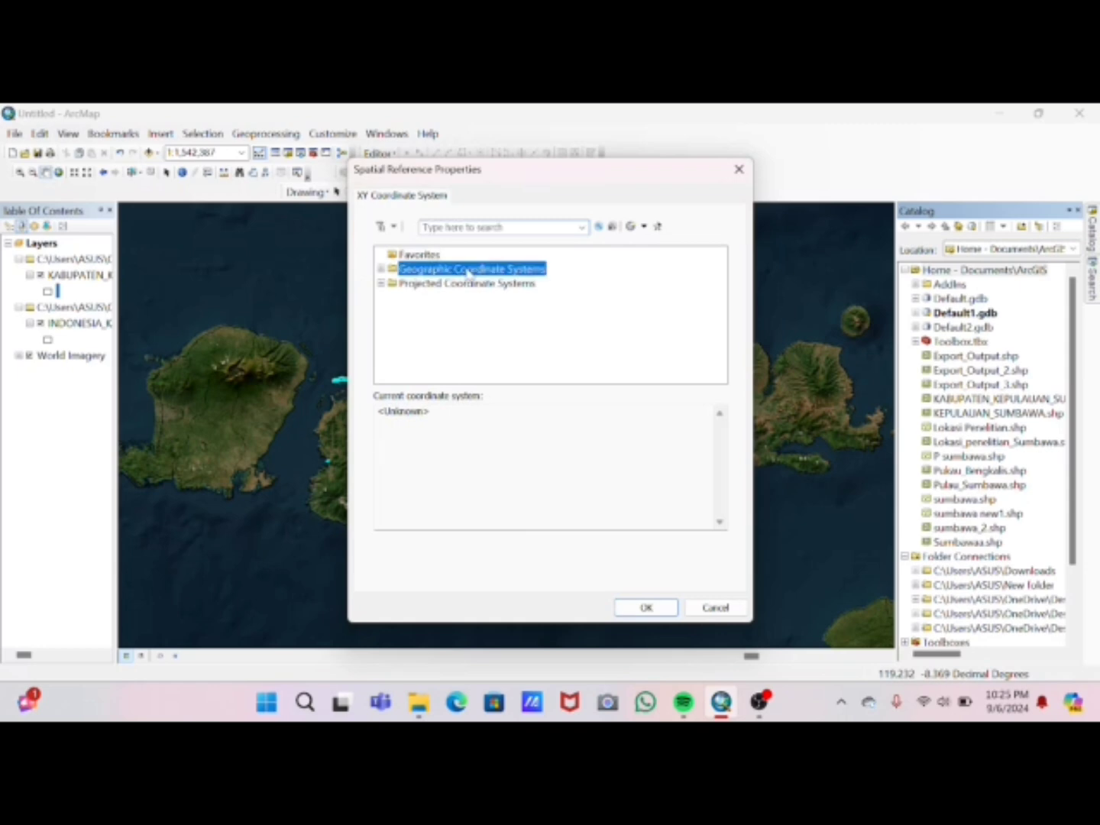
scroll(415, 338, "down", 3)
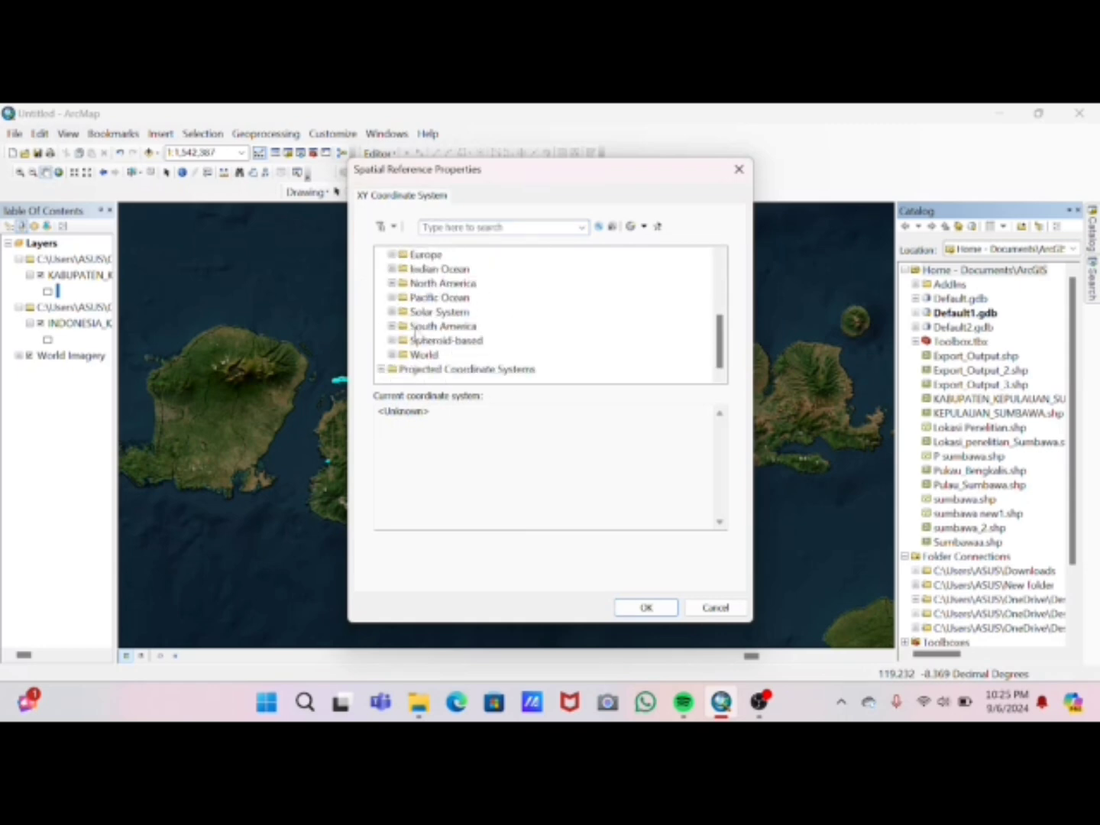
left_click(392, 354)
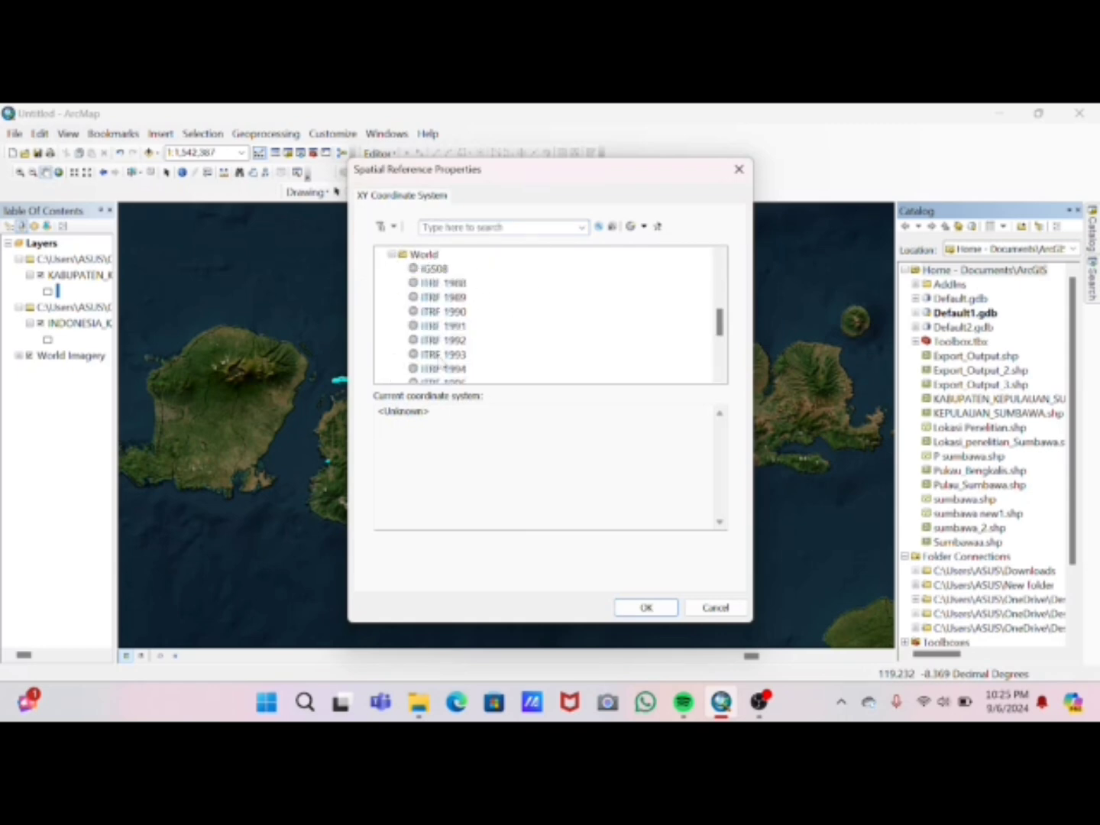
scroll(472, 368, "down", 4)
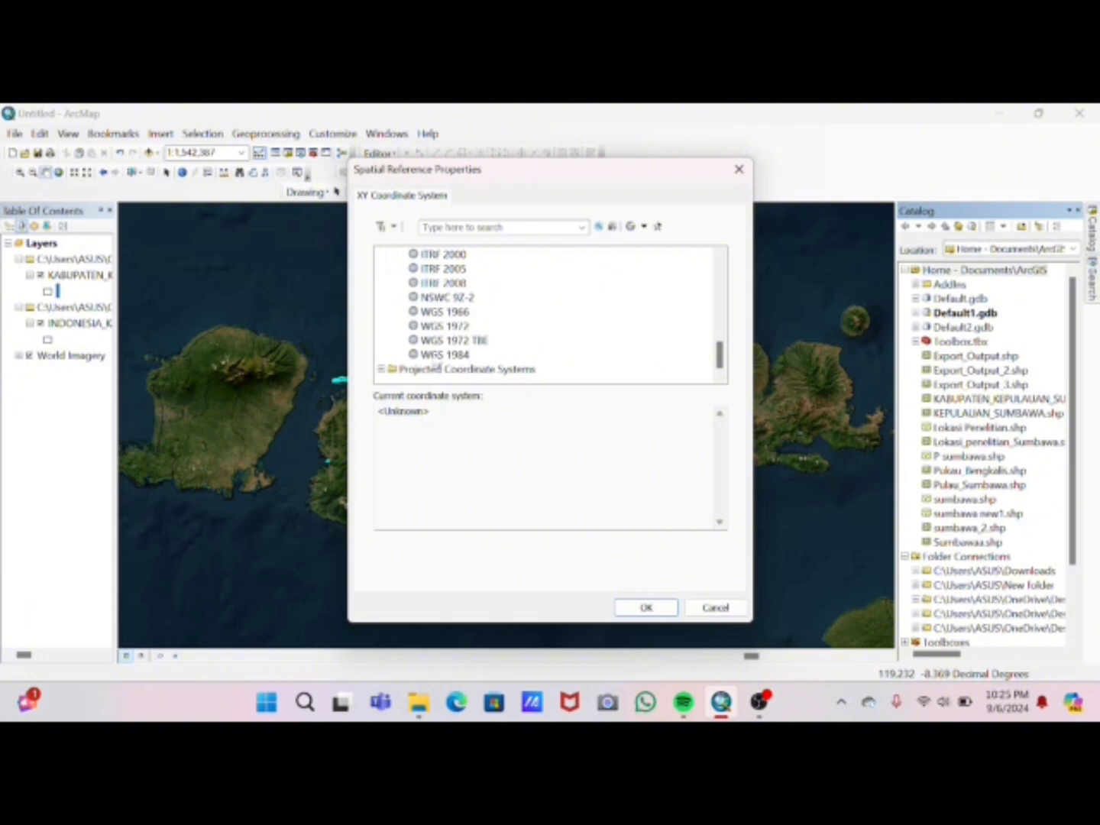
left_click(443, 355)
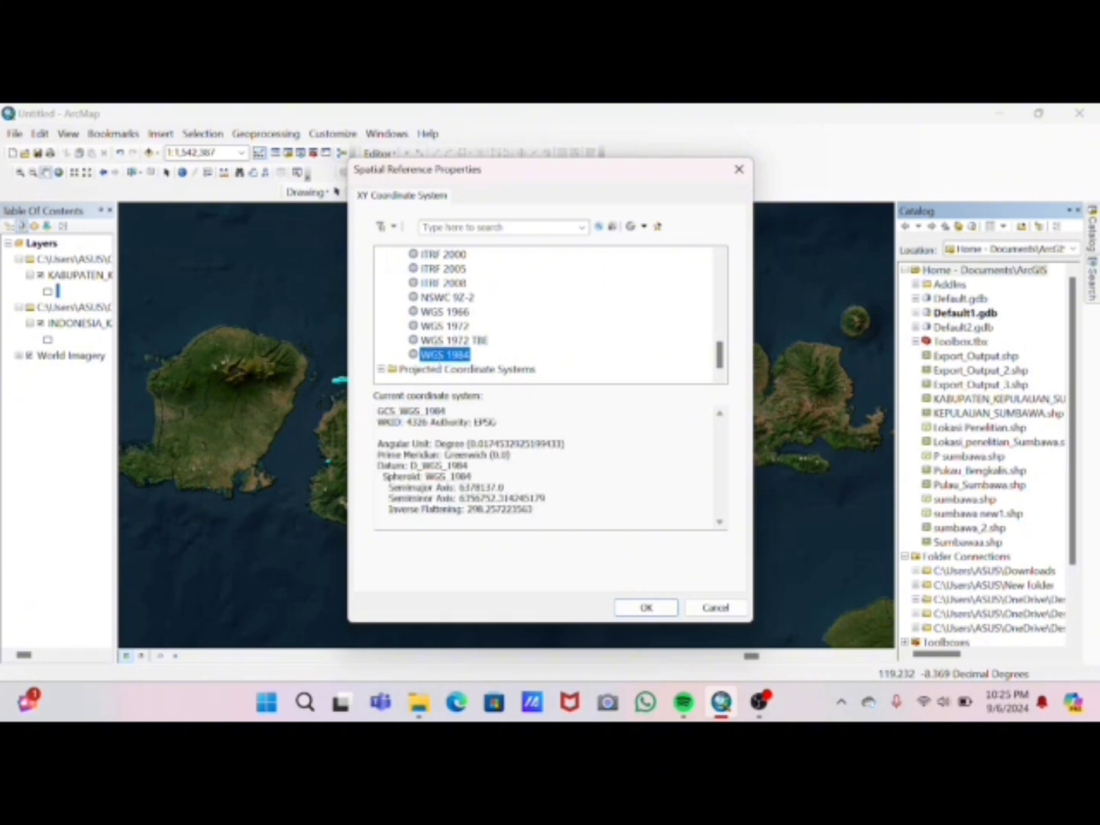
left_click(646, 608)
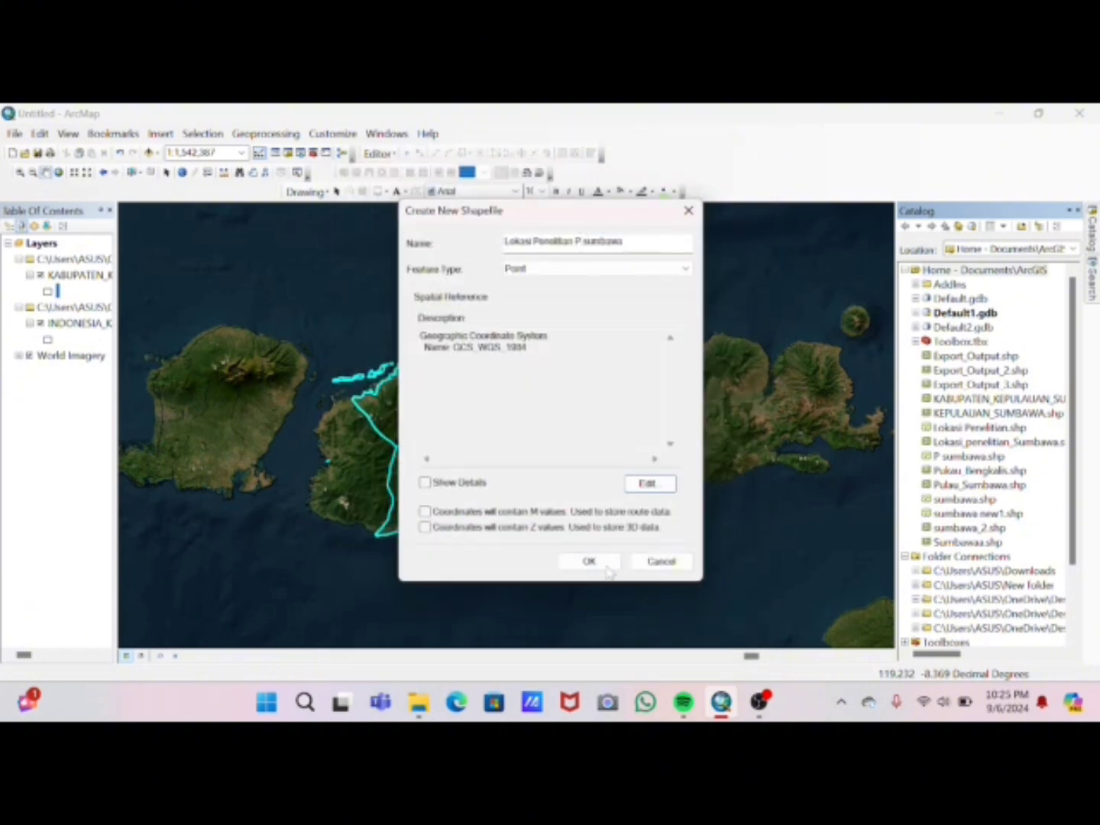
left_click(606, 567)
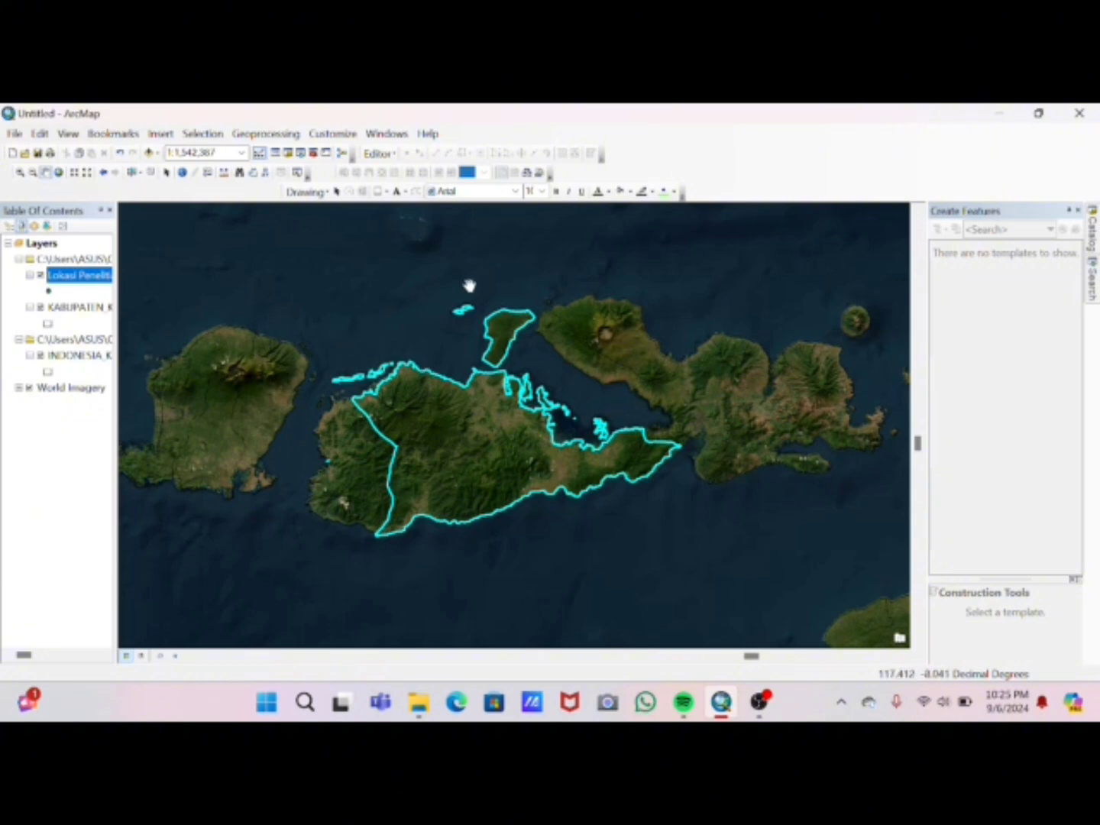
Start an edit session on Lokasi Penelitian P.sumbawa and activate its feature template with the Point tool
left_click(380, 154)
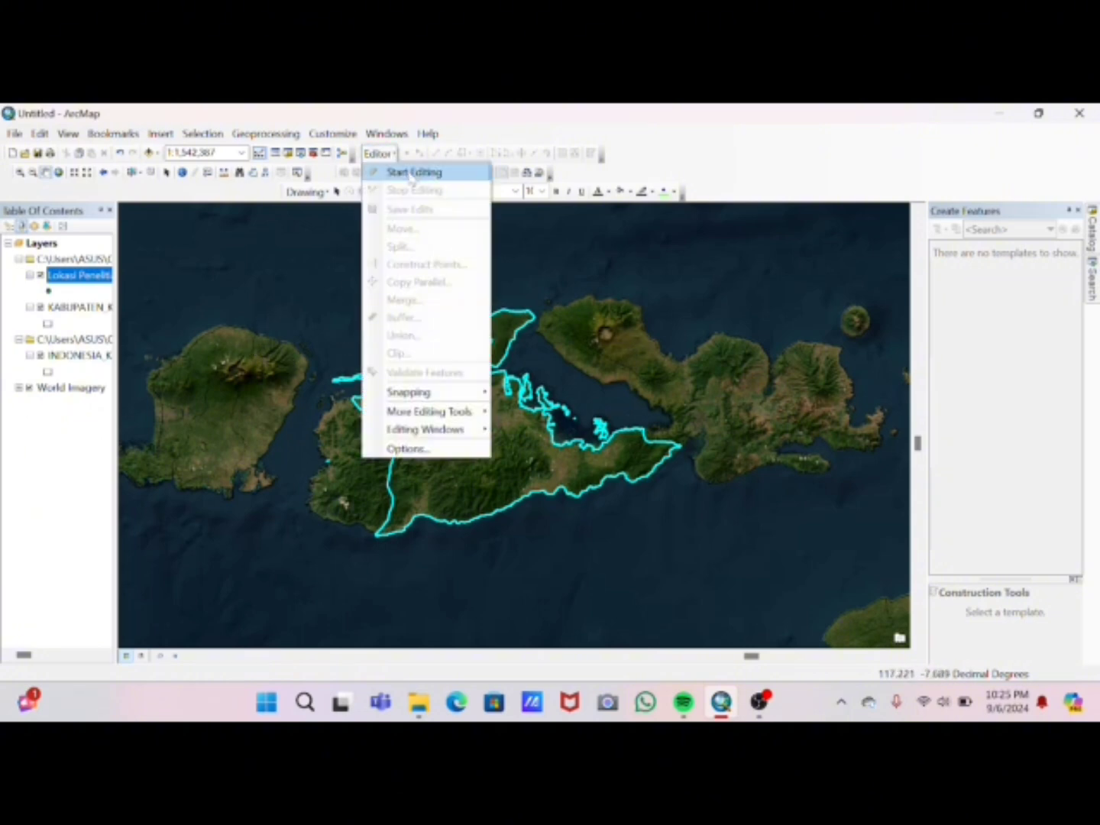
left_click(412, 170)
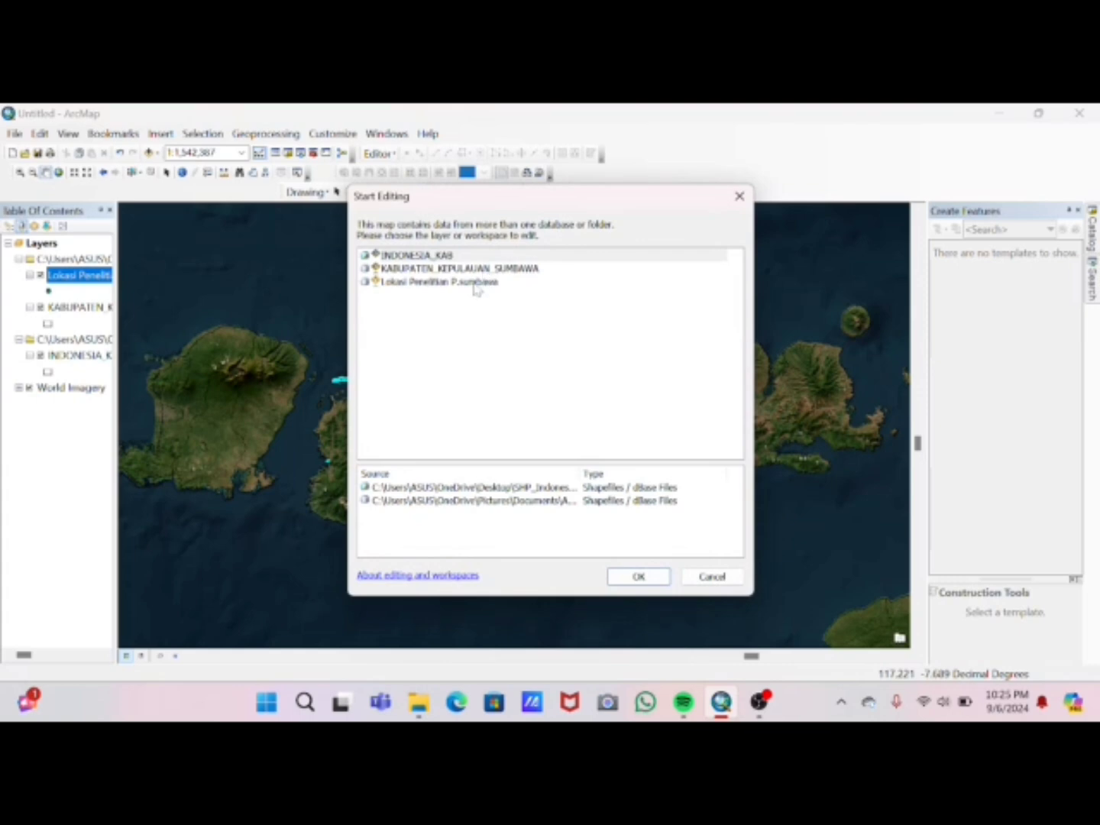
left_click(473, 282)
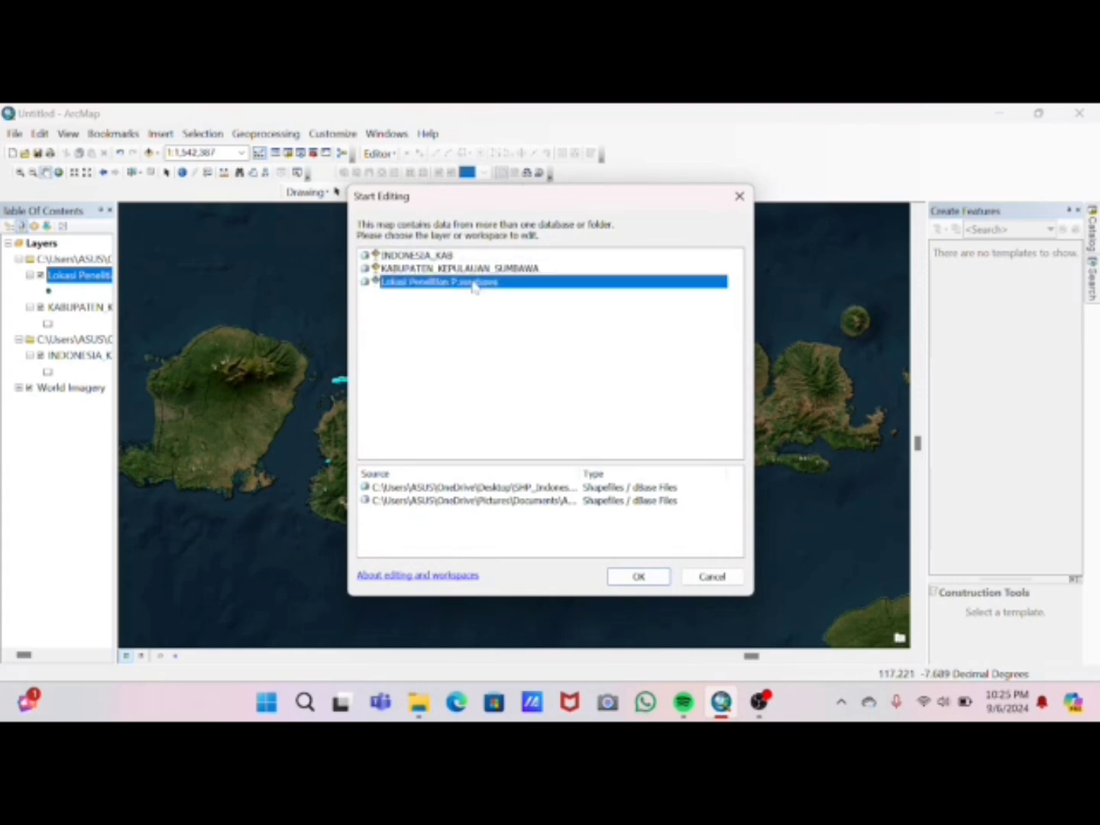
left_click(638, 578)
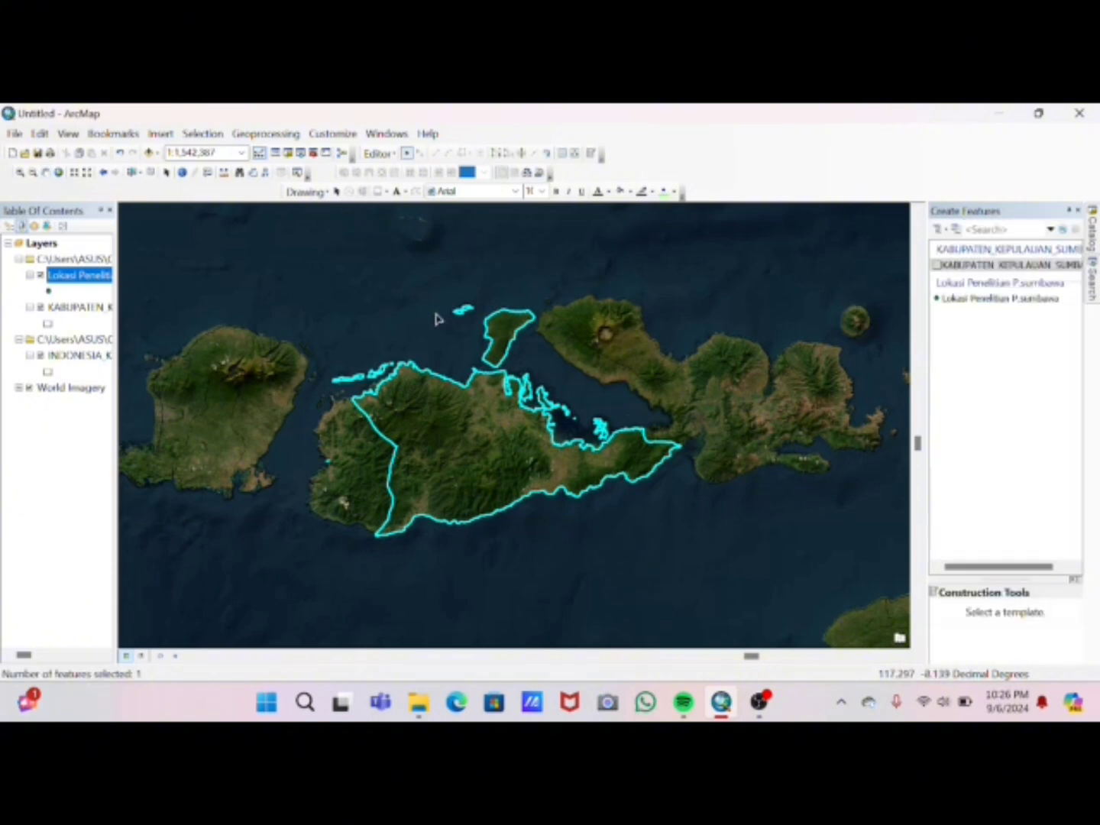
double_click(1000, 299)
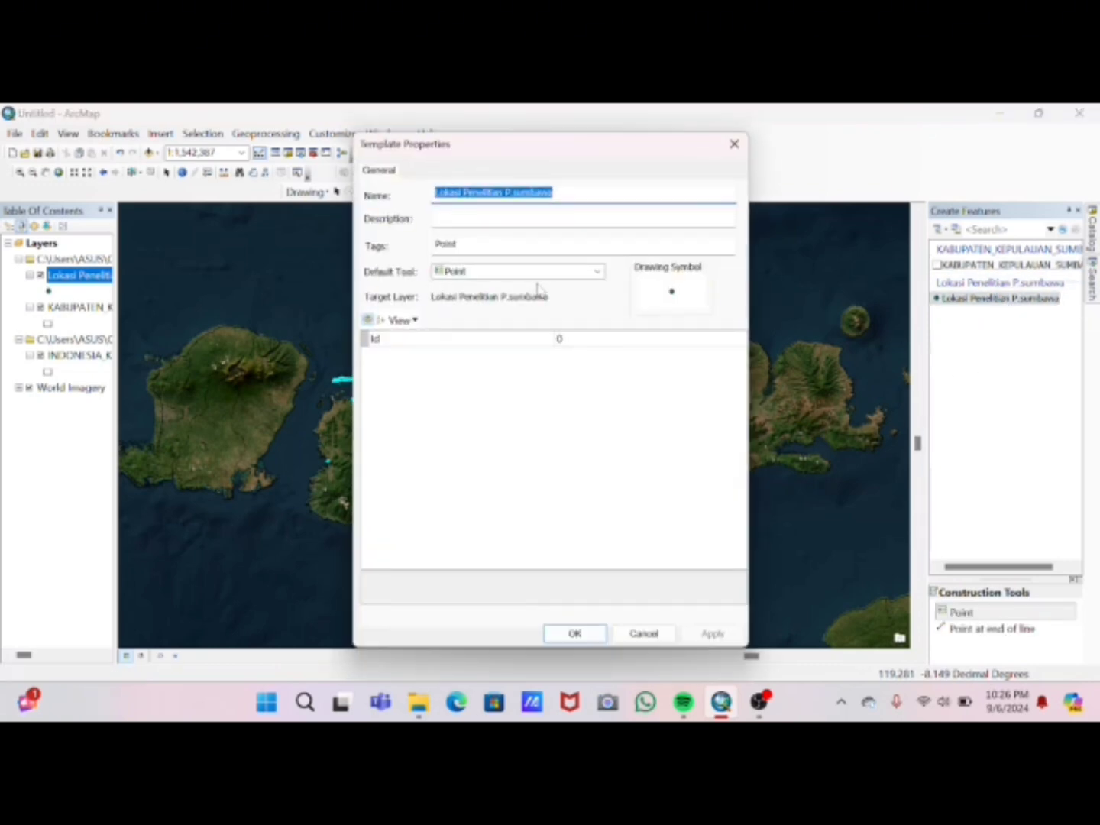
left_click(592, 636)
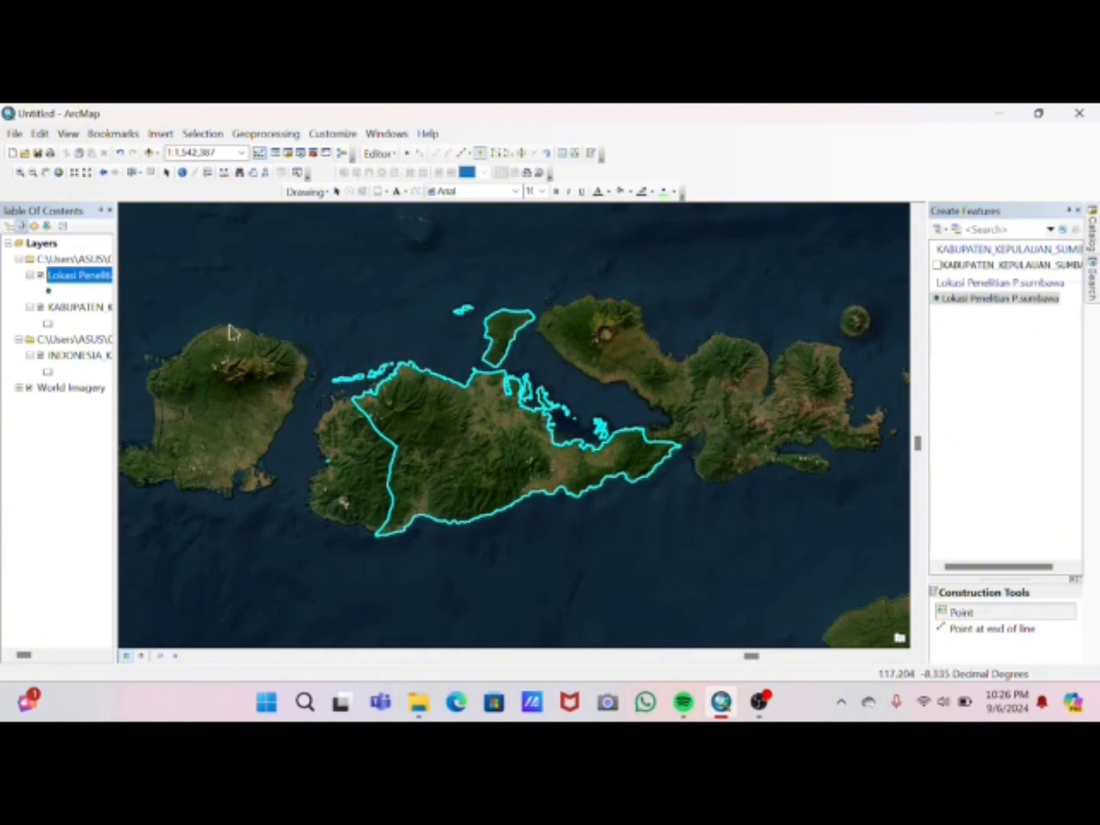
Change the Lokasi Penelitian P.sumbawa point symbol to Pushpin 2 in orange-red
left_click(48, 291)
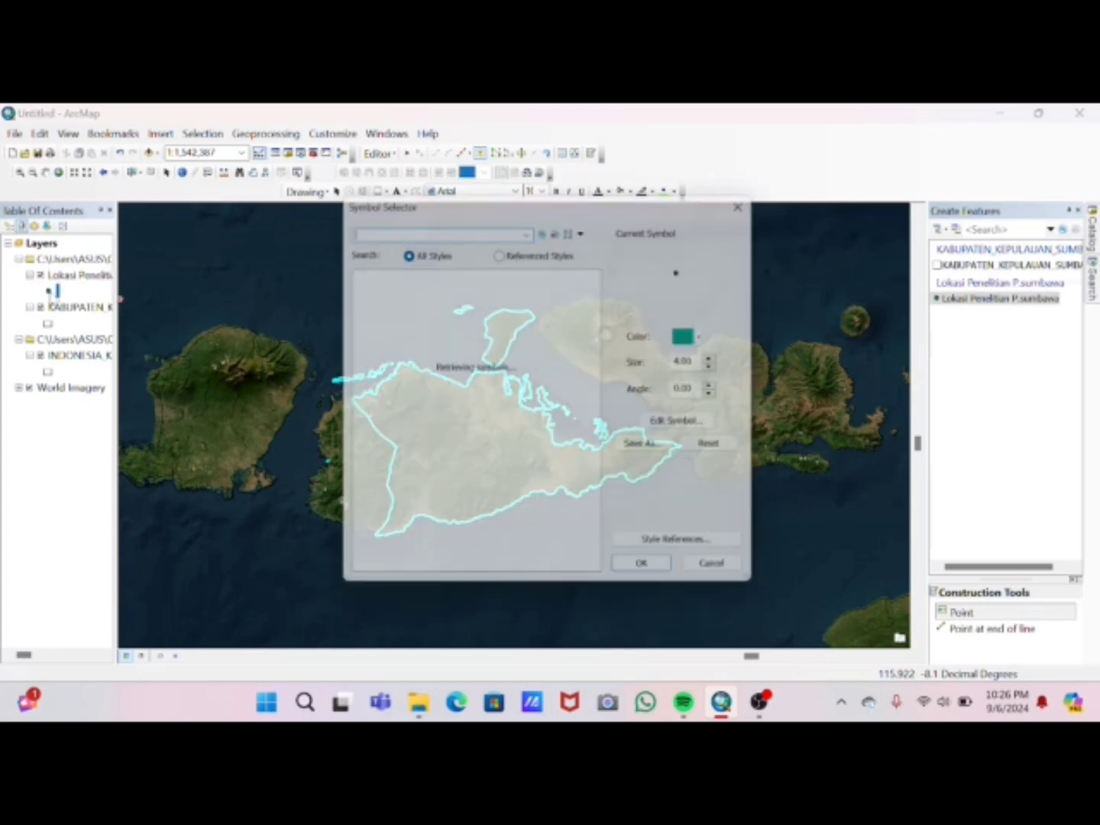
scroll(466, 400, "down", 5)
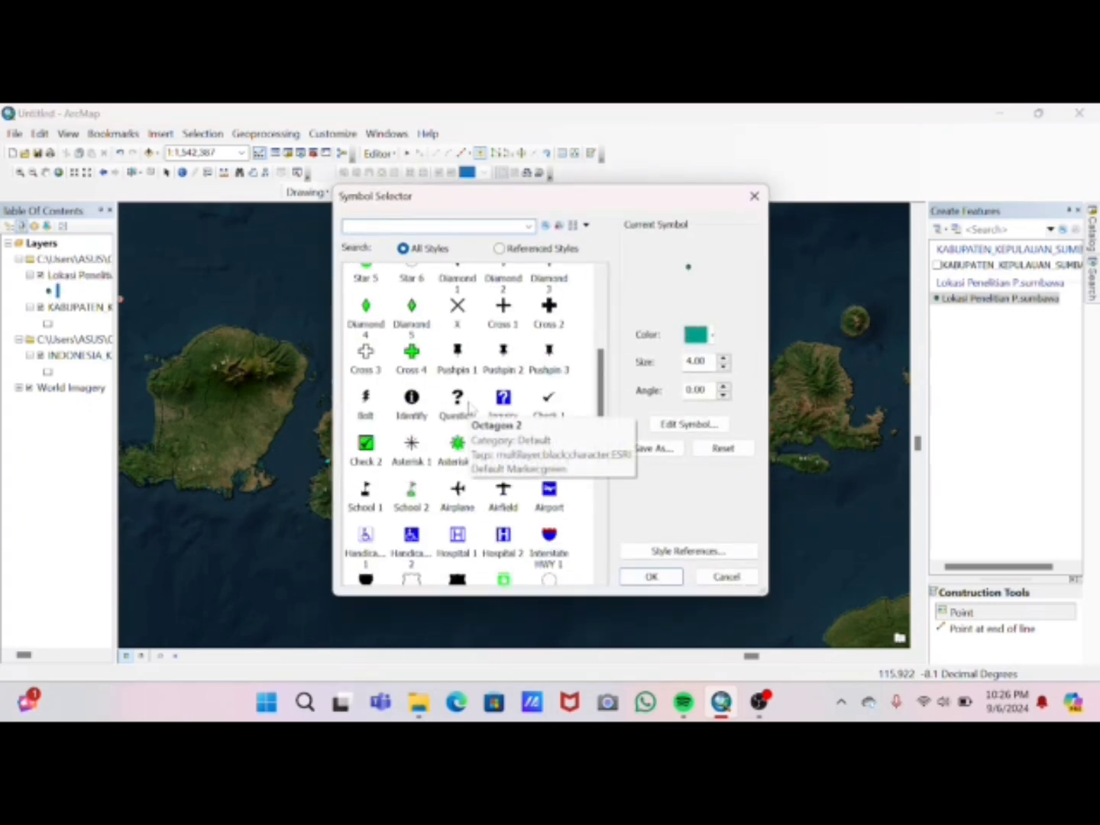
scroll(470, 410, "up", 1)
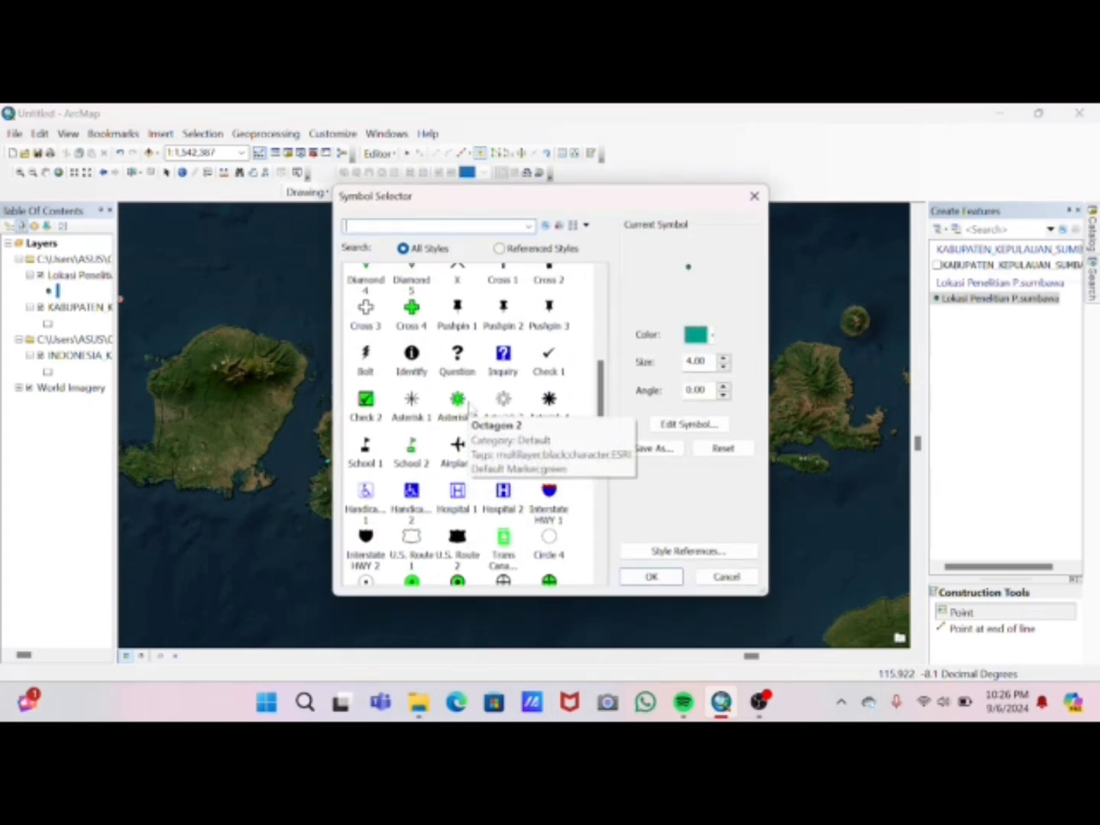
left_click(502, 315)
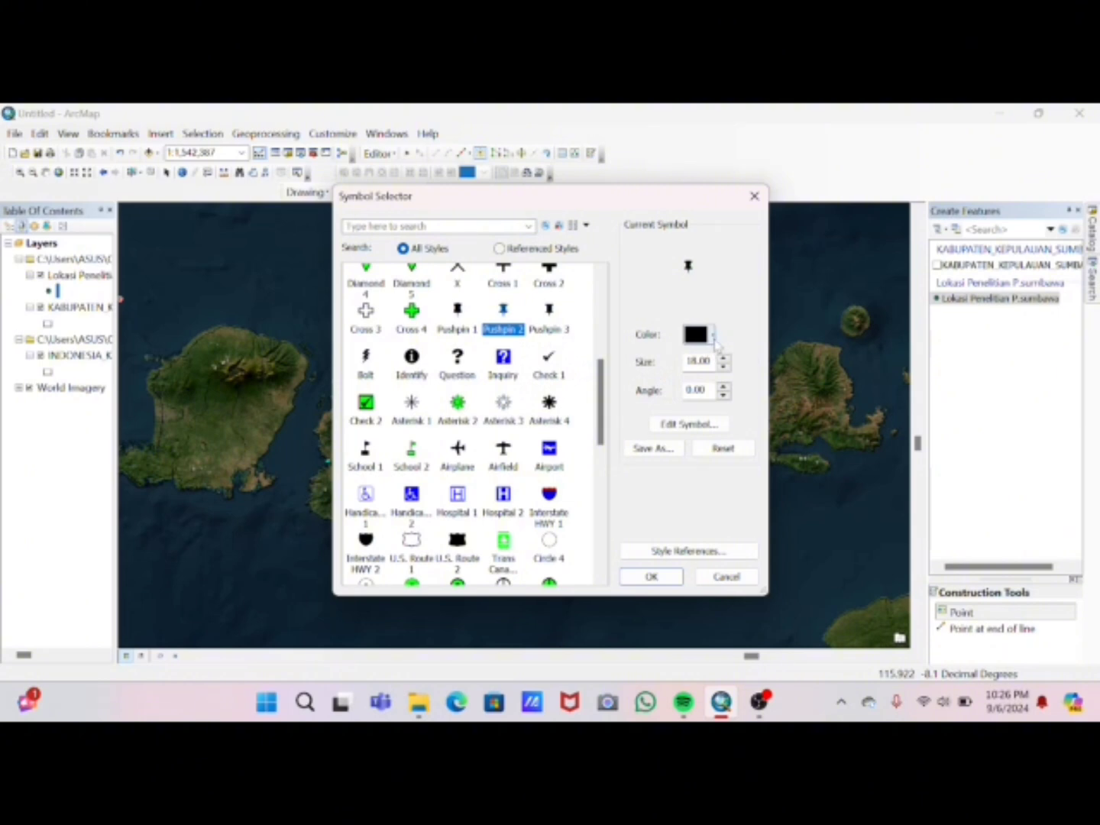
left_click(711, 334)
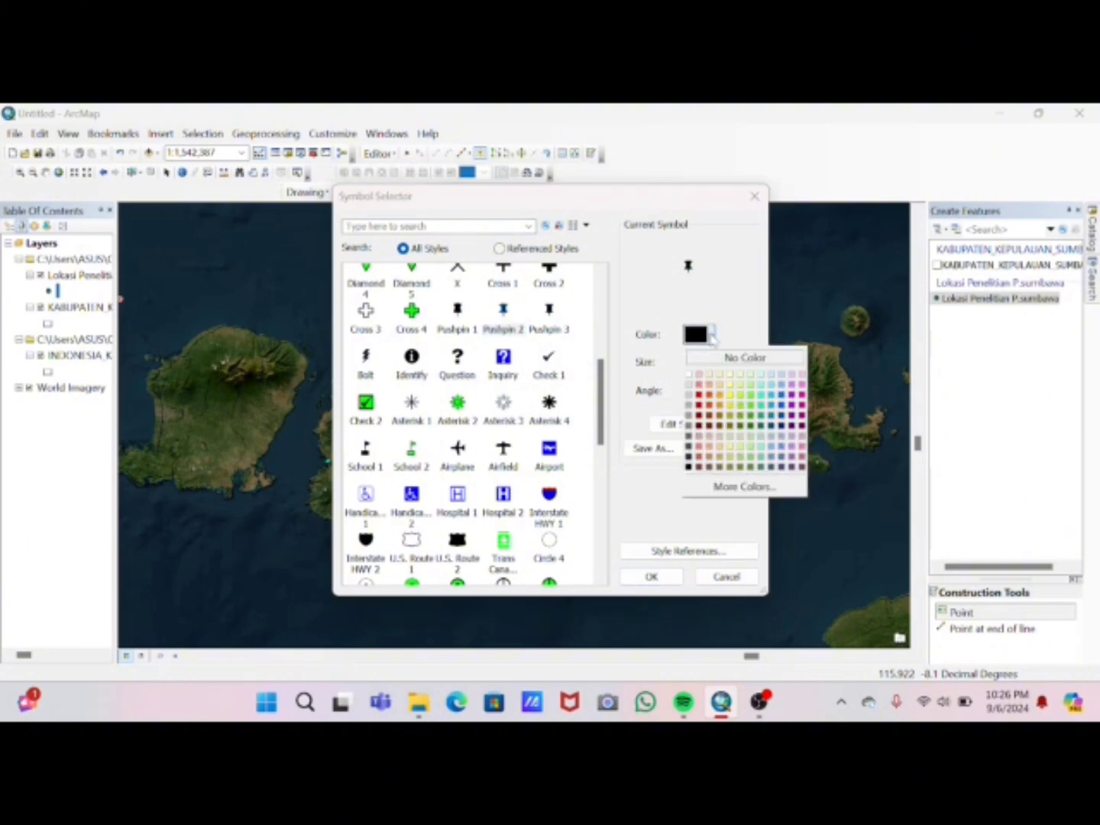
left_click(712, 407)
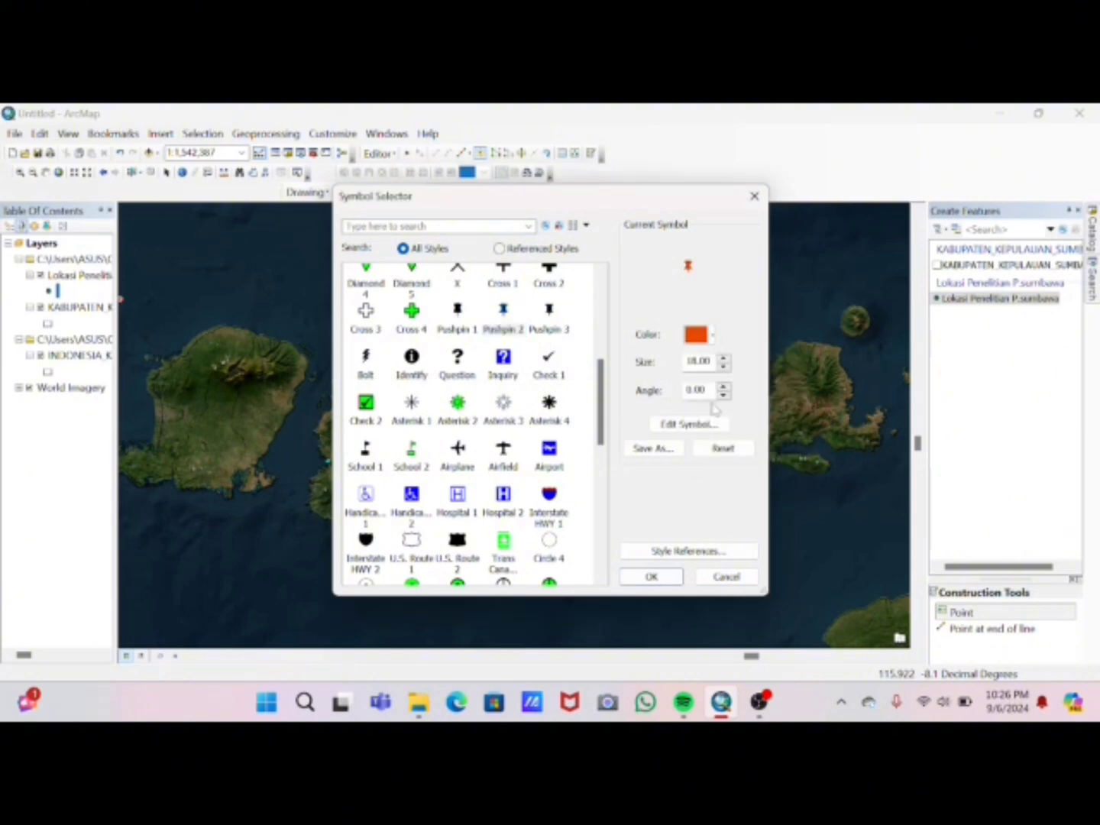
left_click(666, 578)
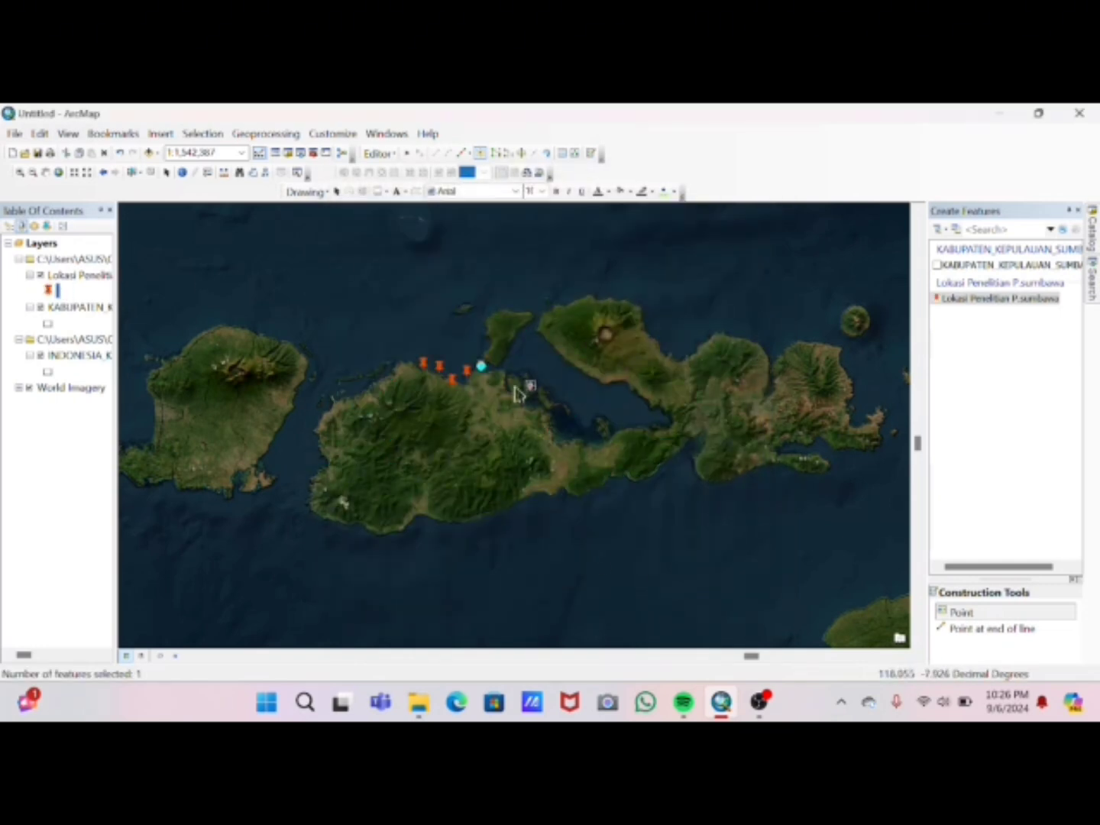
Stop the edit session and save the edits to the research location points
left_click(391, 155)
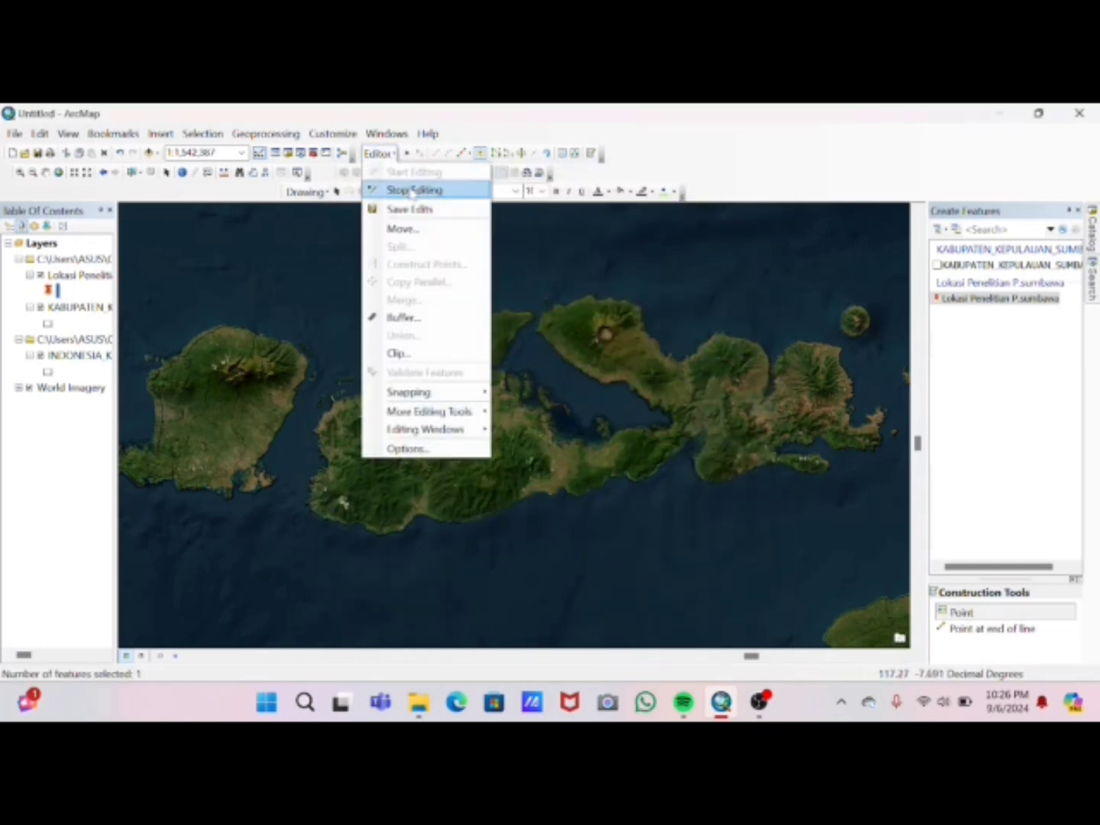
left_click(397, 187)
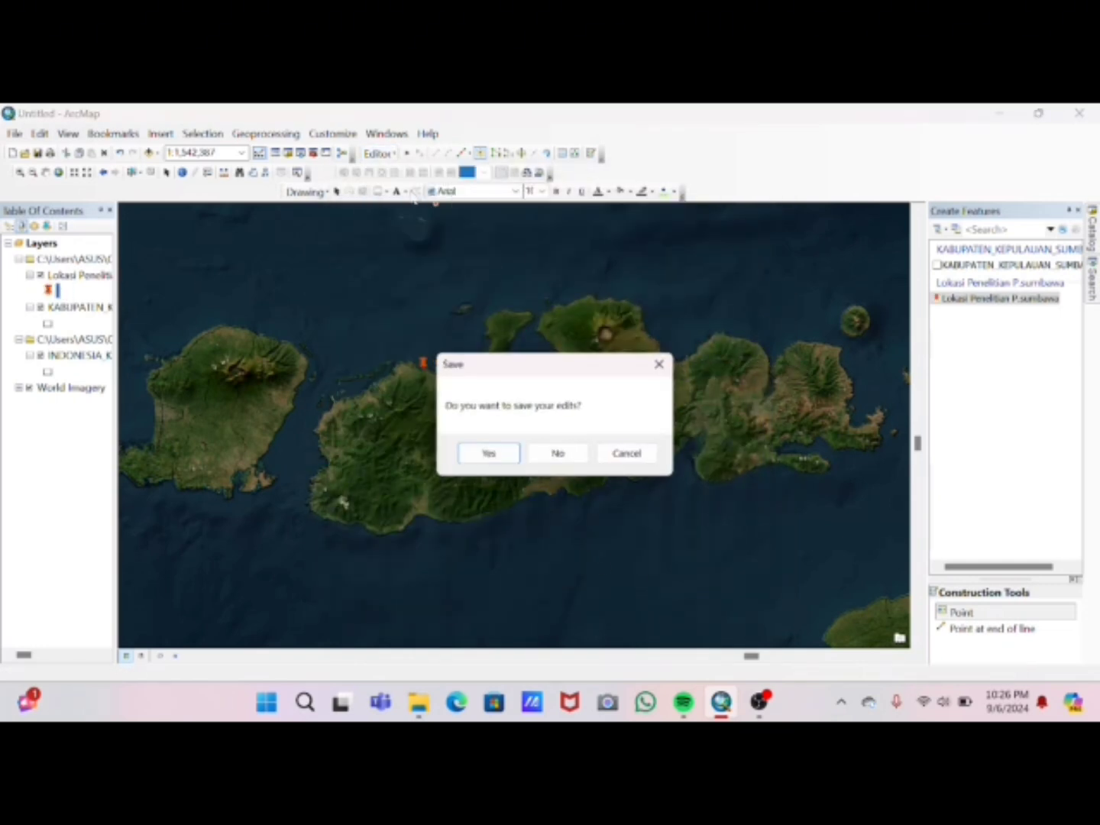
left_click(505, 458)
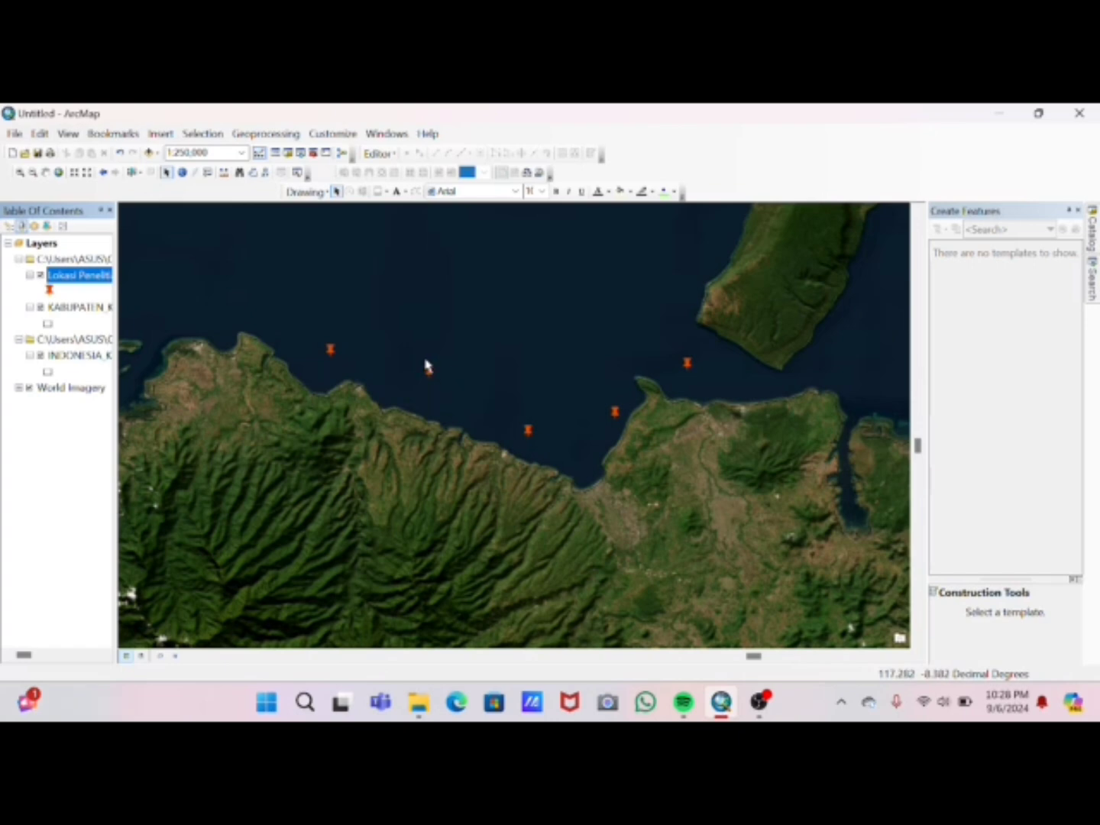
Open the attribute table of the Lokasi Penelitian P.sumbawa layer
right_click(106, 277)
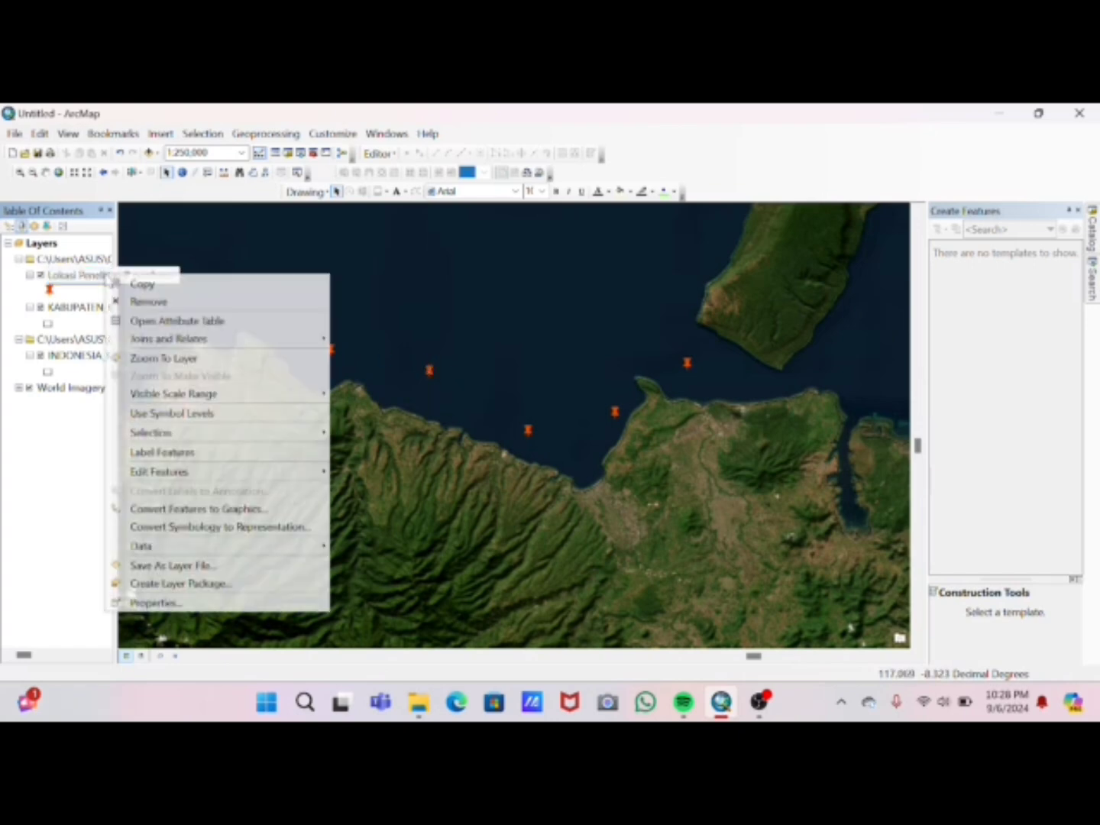
left_click(175, 320)
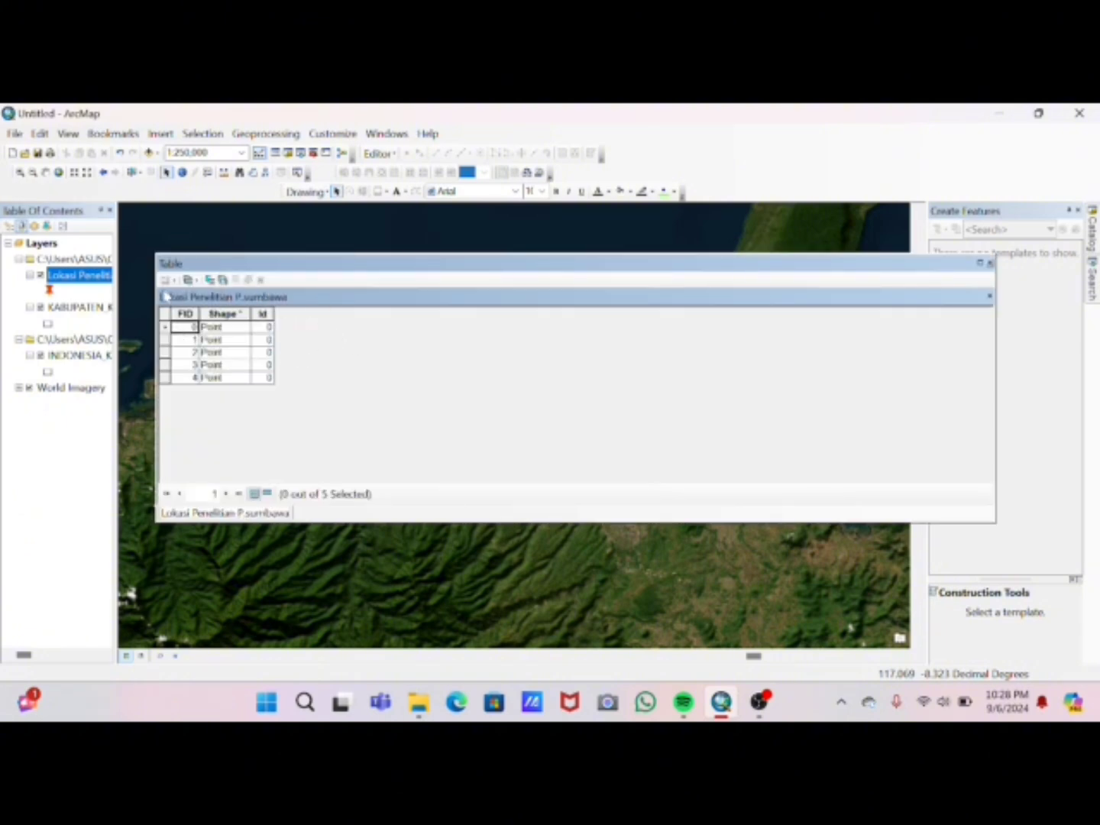
left_click(167, 279)
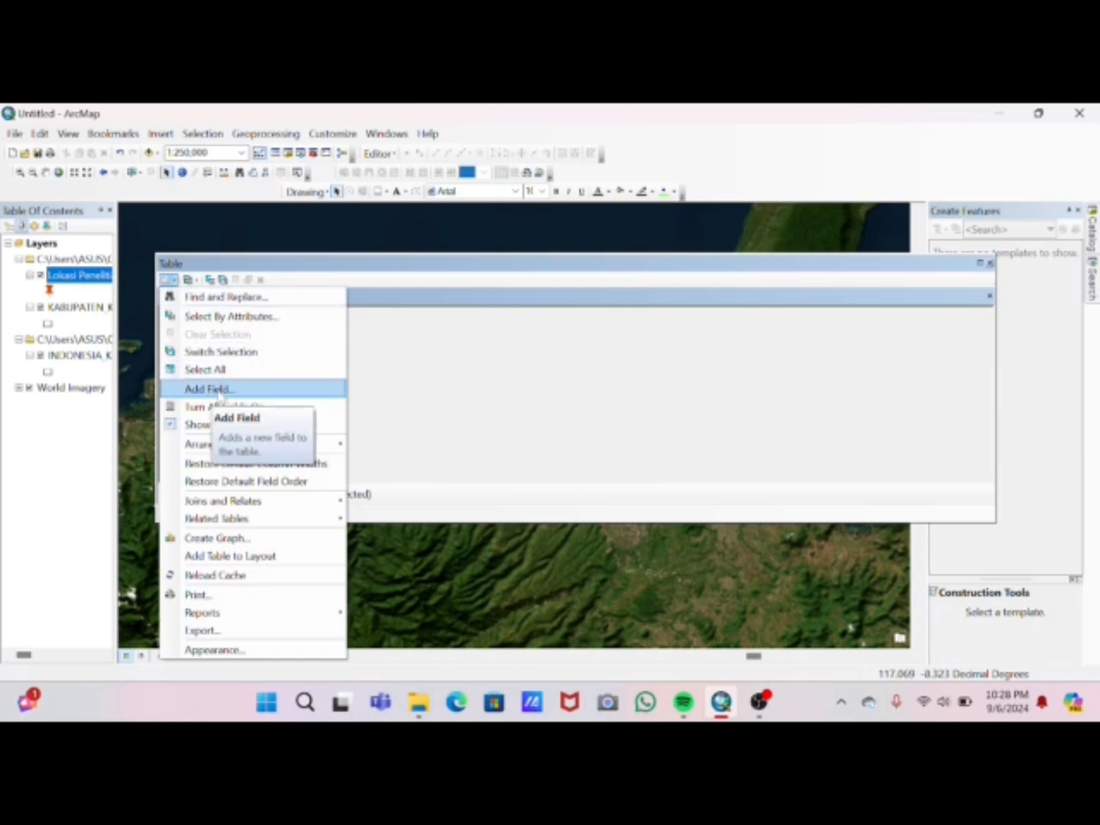
left_click(389, 155)
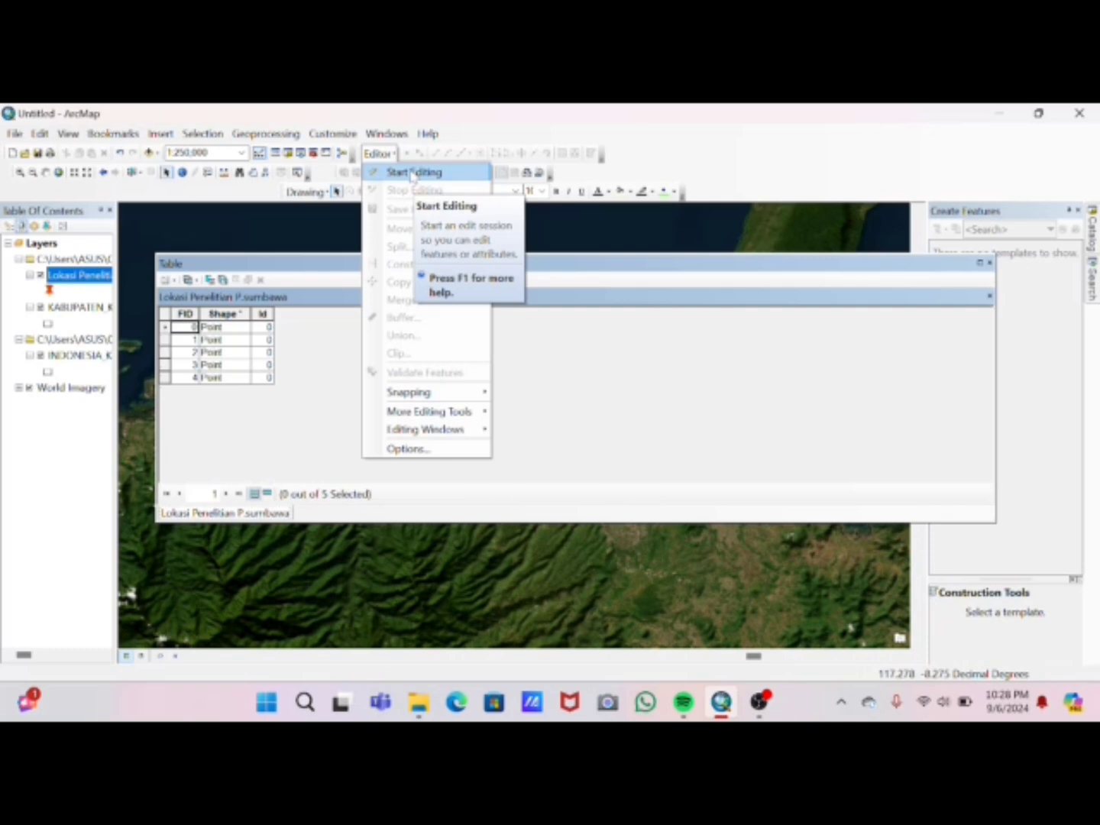
left_click(413, 173)
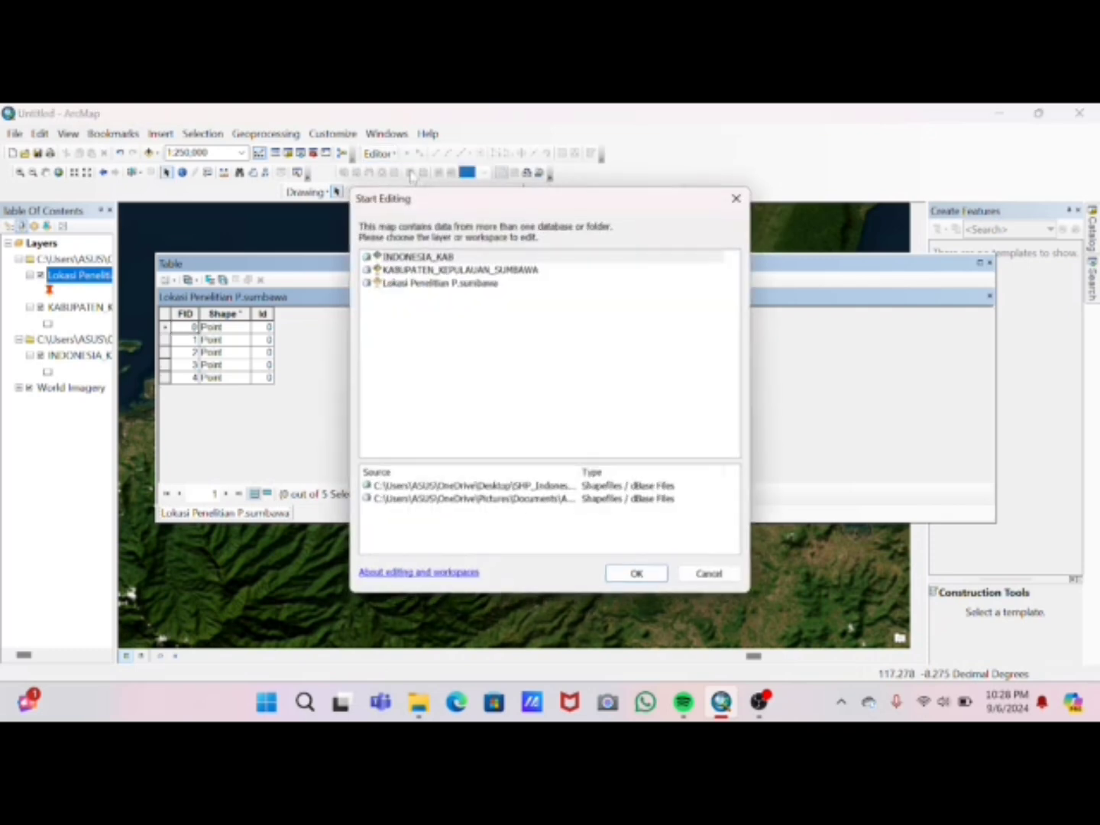
left_click(453, 283)
left_click(639, 575)
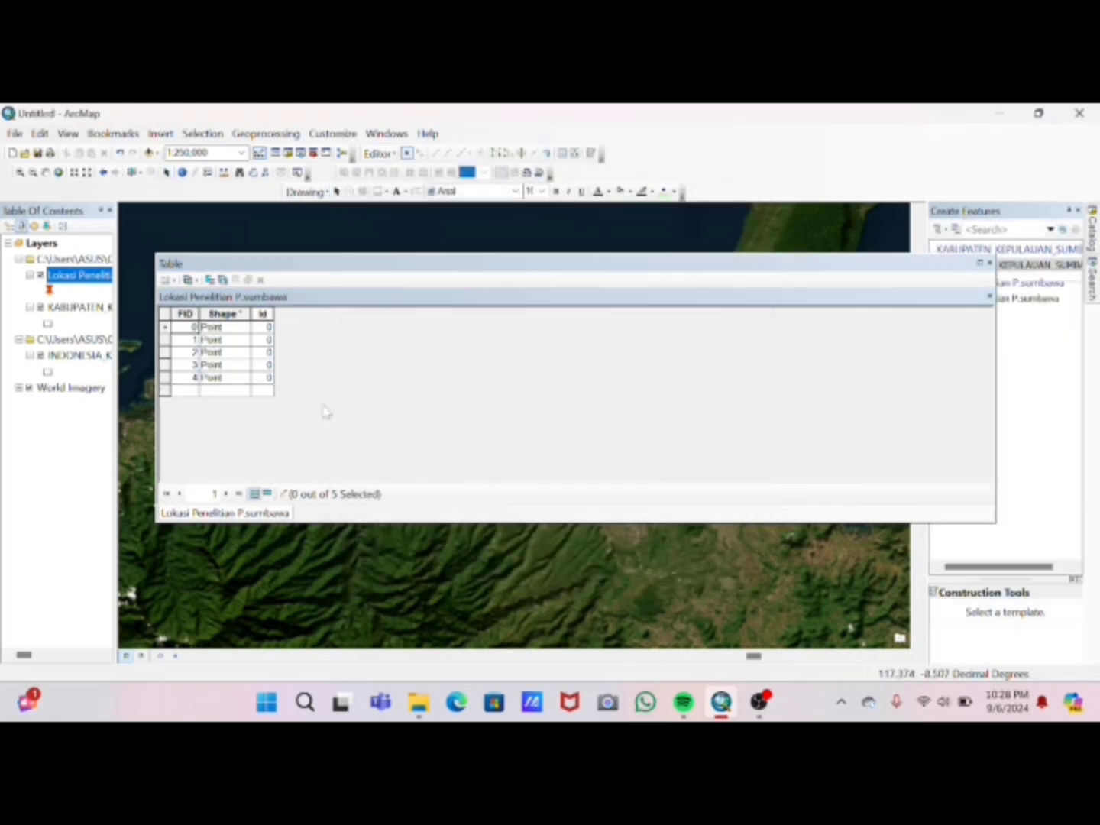
left_click(169, 280)
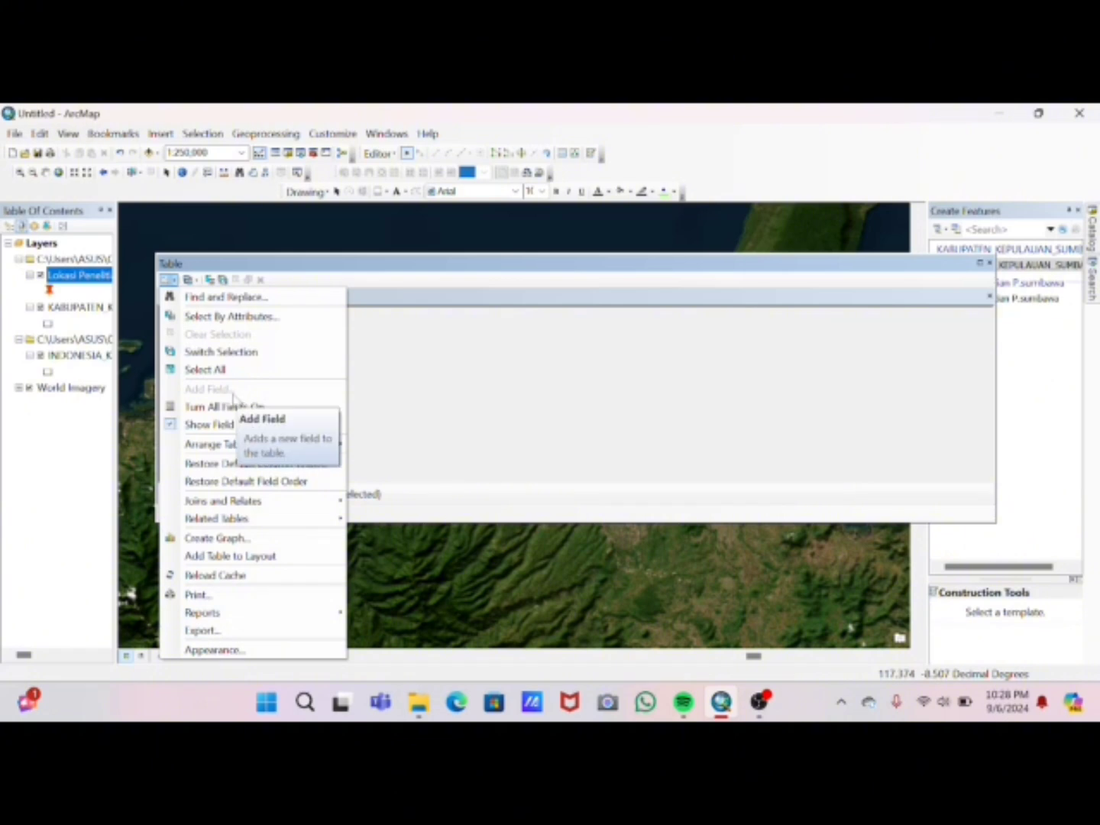
left_click(380, 361)
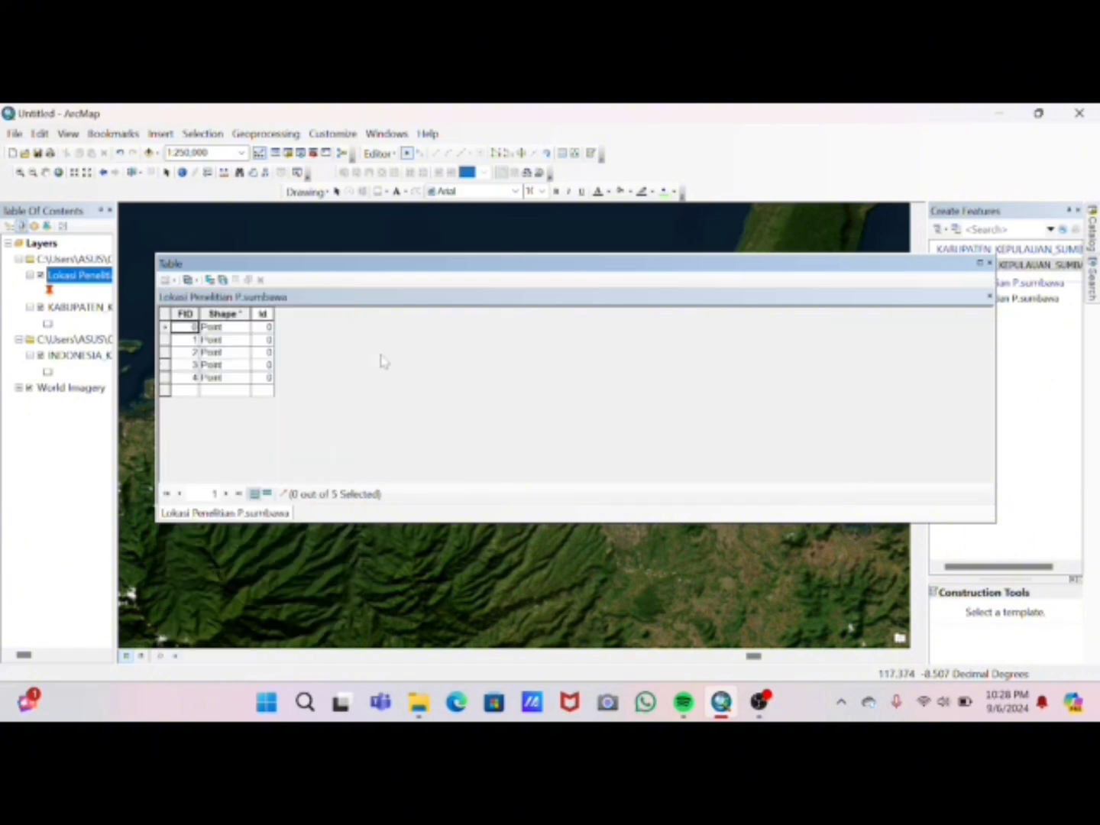
left_click(395, 156)
left_click(404, 190)
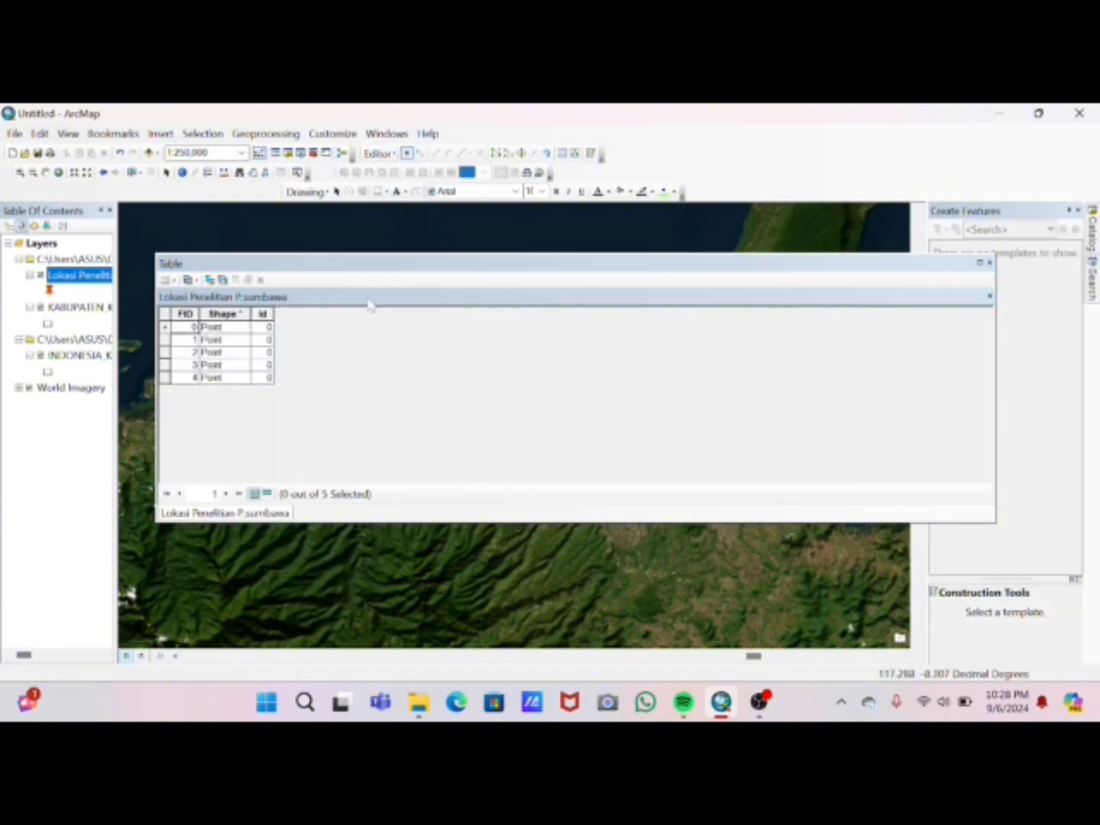
Add a Text field named stasiun to the Lokasi Penelitian P.sumbawa attribute table
left_click(169, 281)
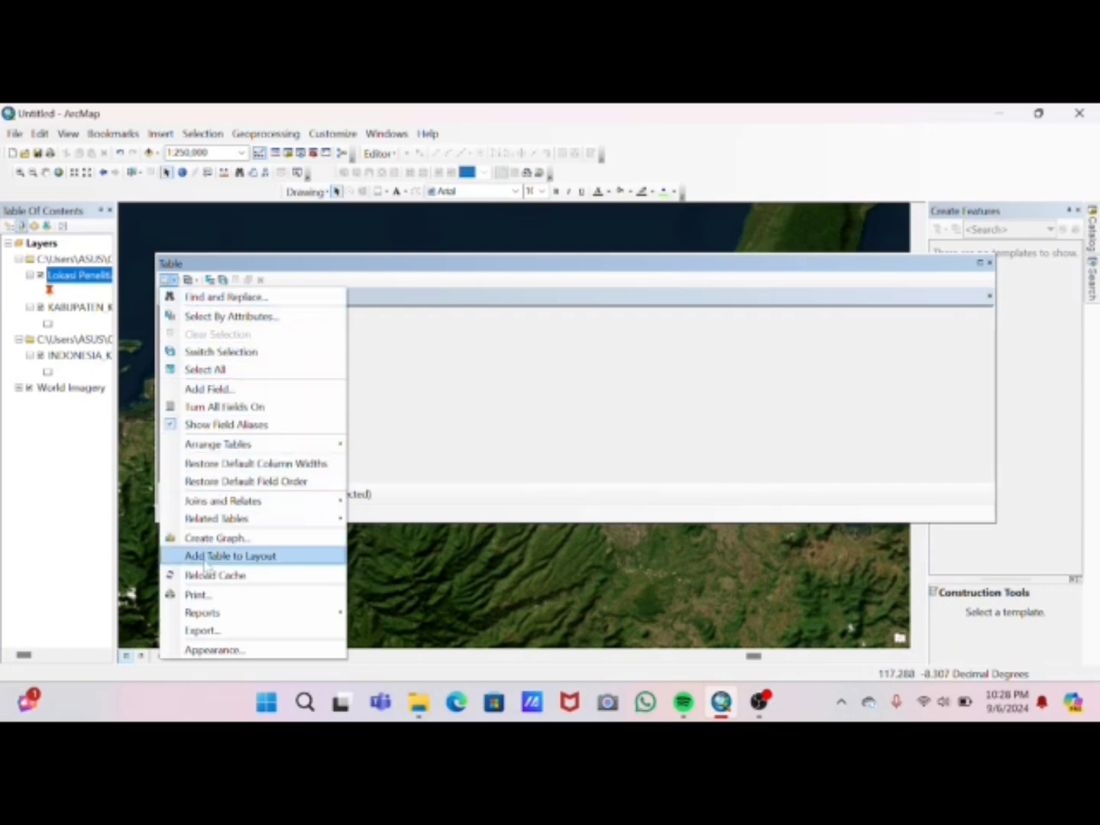
left_click(232, 393)
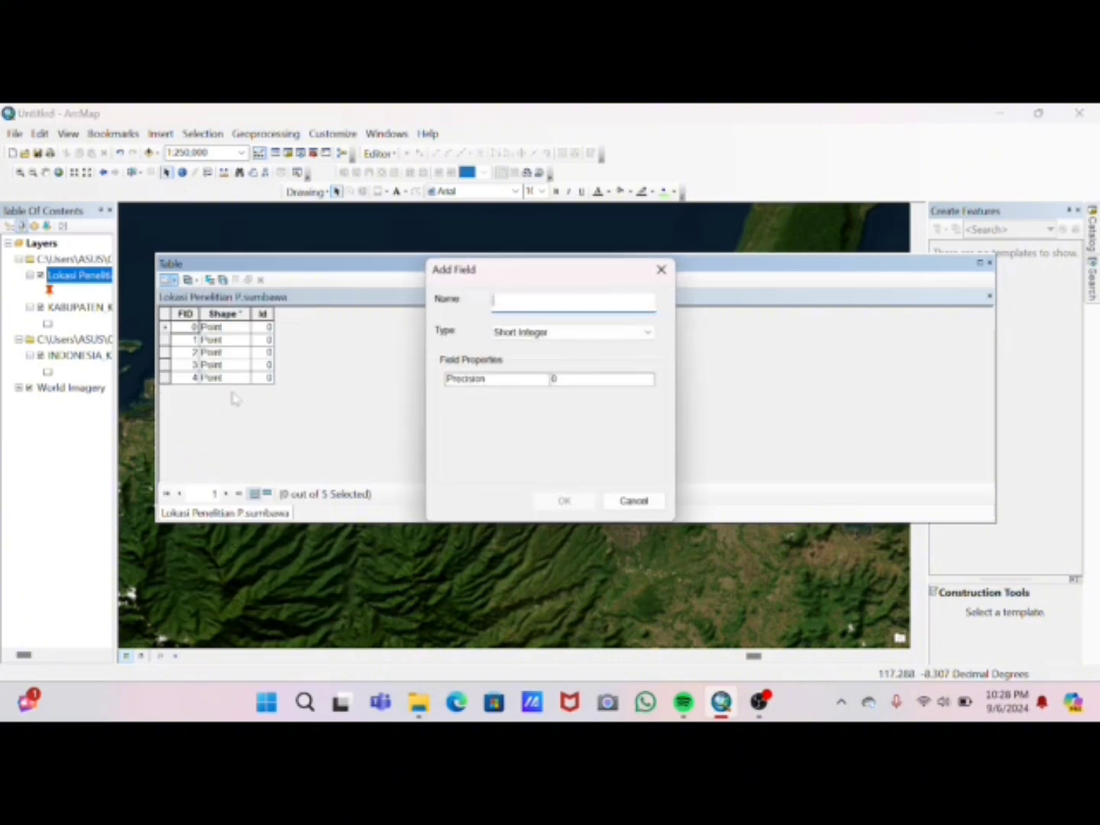
type("s")
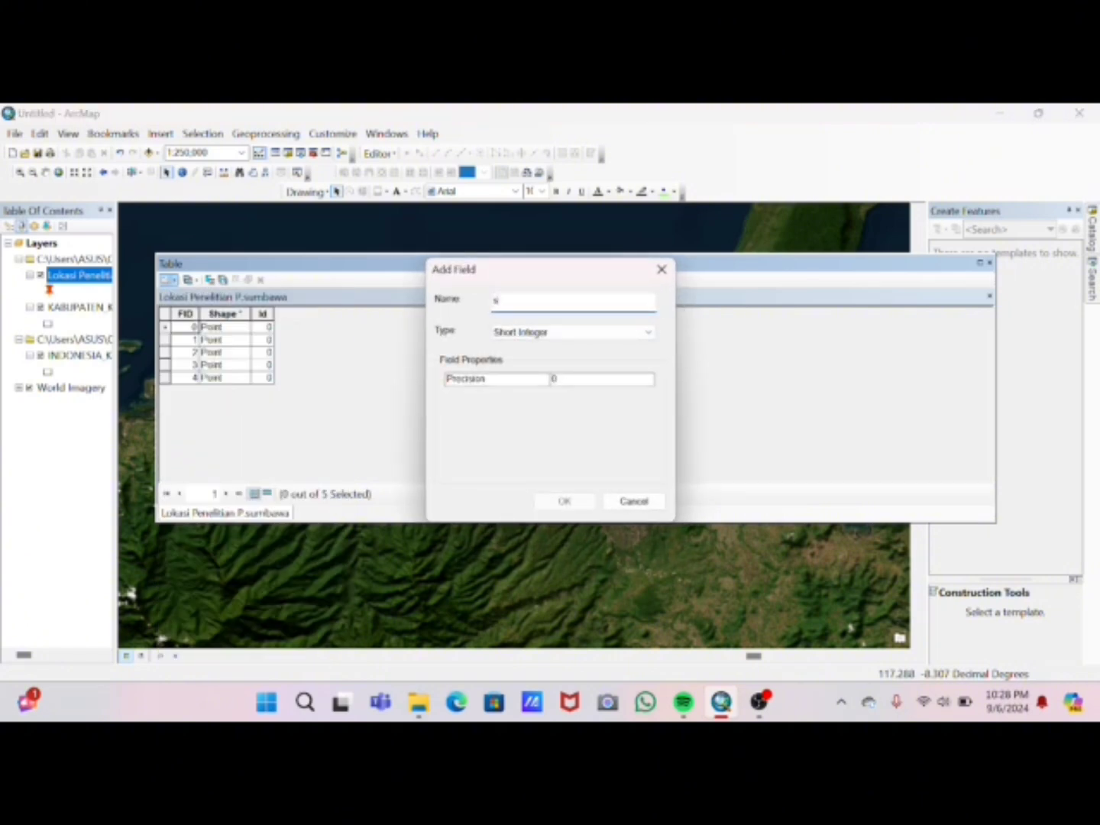
type("tasiun")
left_click(621, 330)
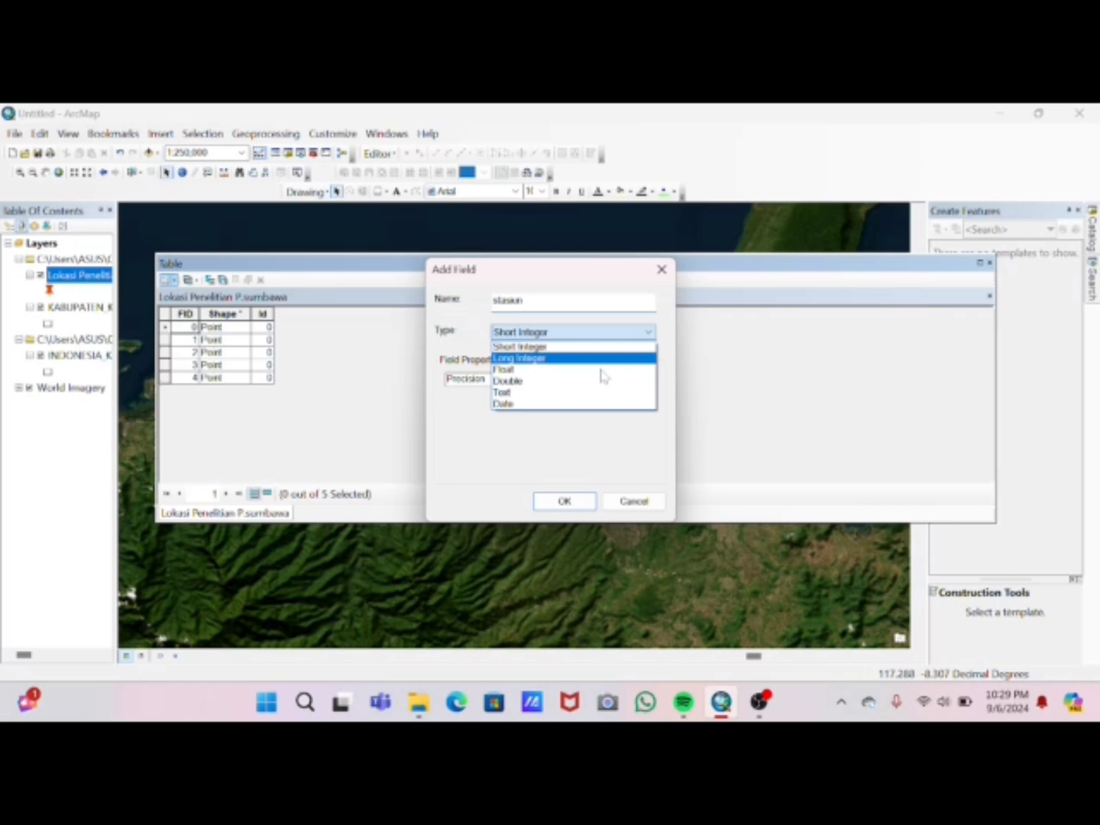
left_click(548, 394)
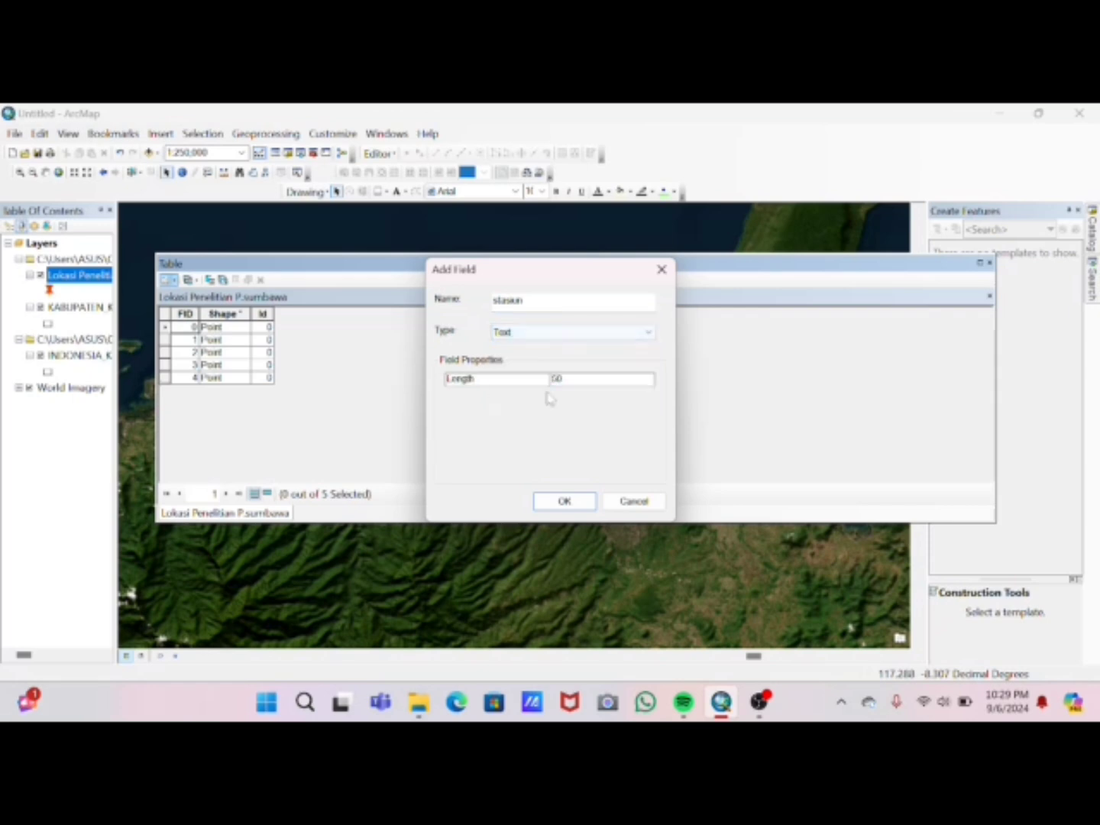
left_click(578, 501)
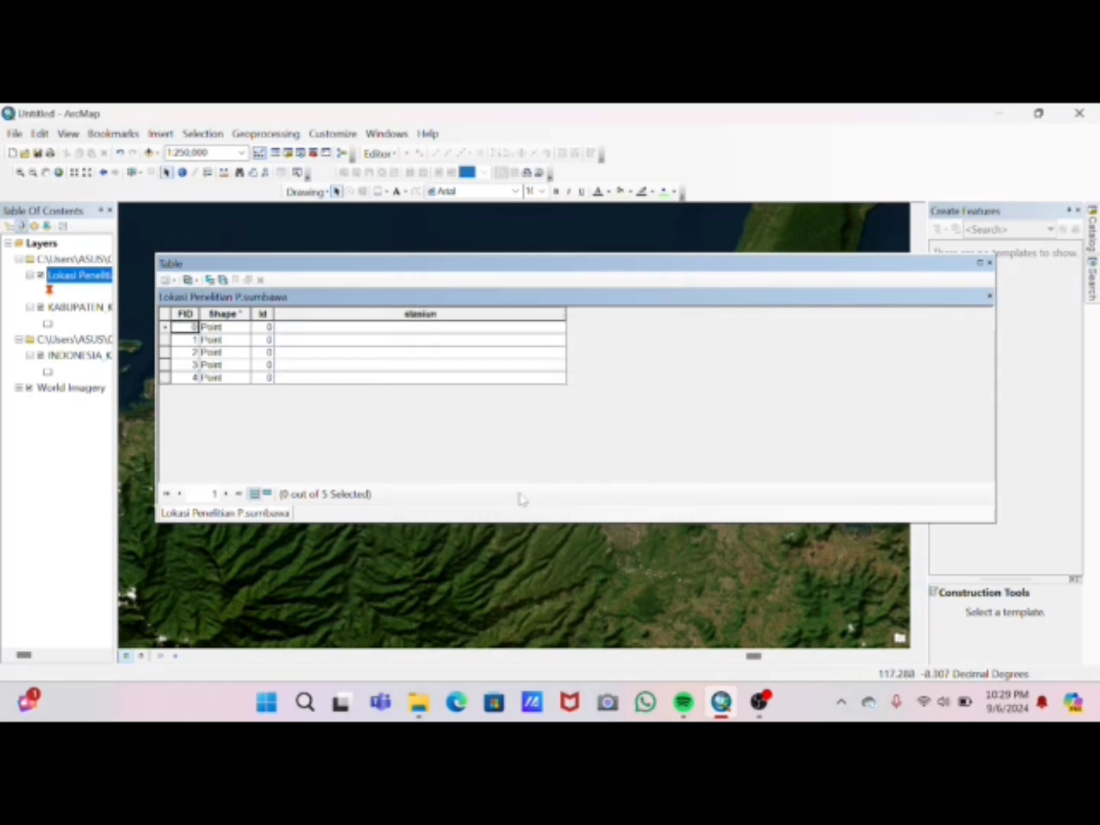
Start an edit session on Lokasi Penelitian P.sumbawa and fill the stasiun field with stasiun 1 to stasiun 5, in row order
left_click(301, 330)
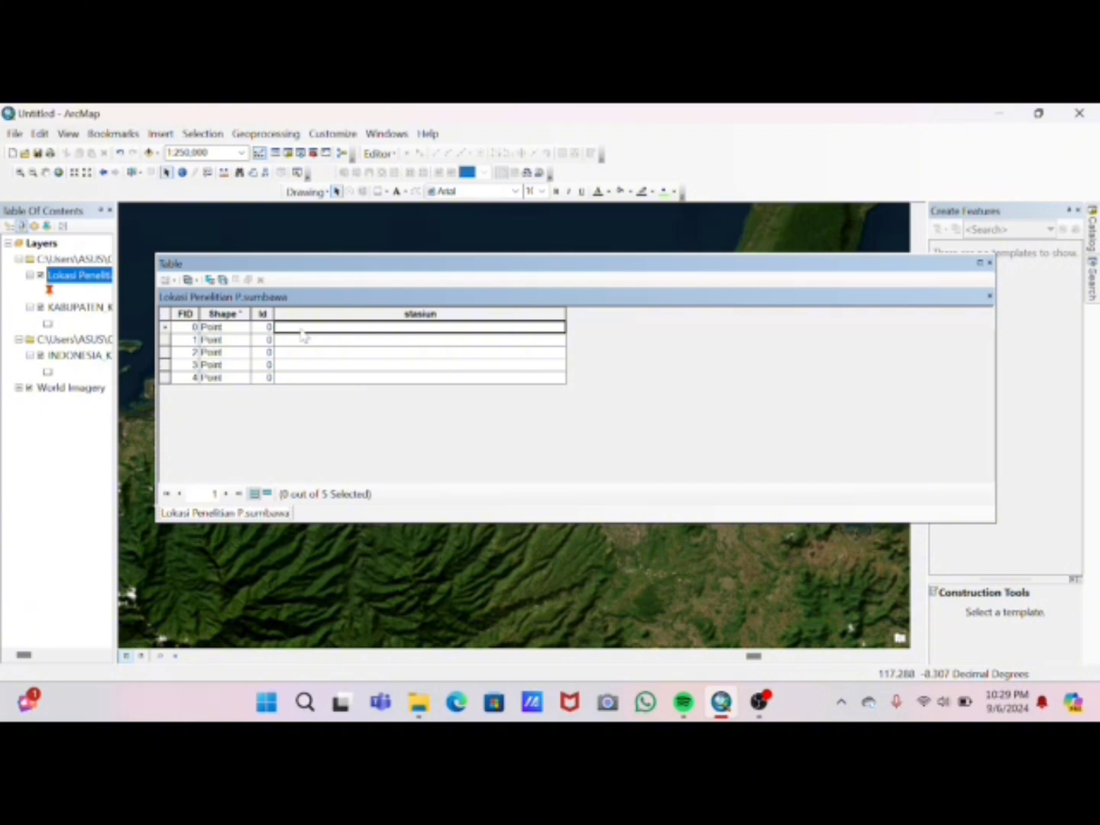
left_click(378, 153)
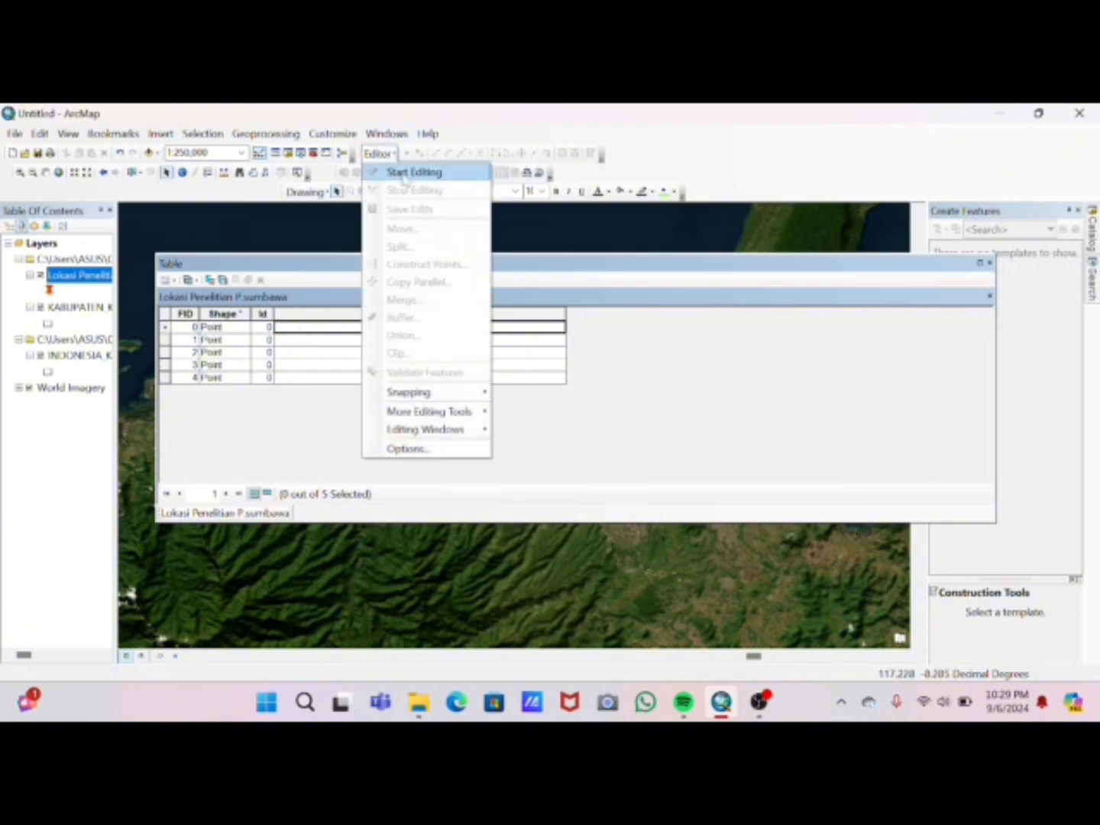
left_click(405, 176)
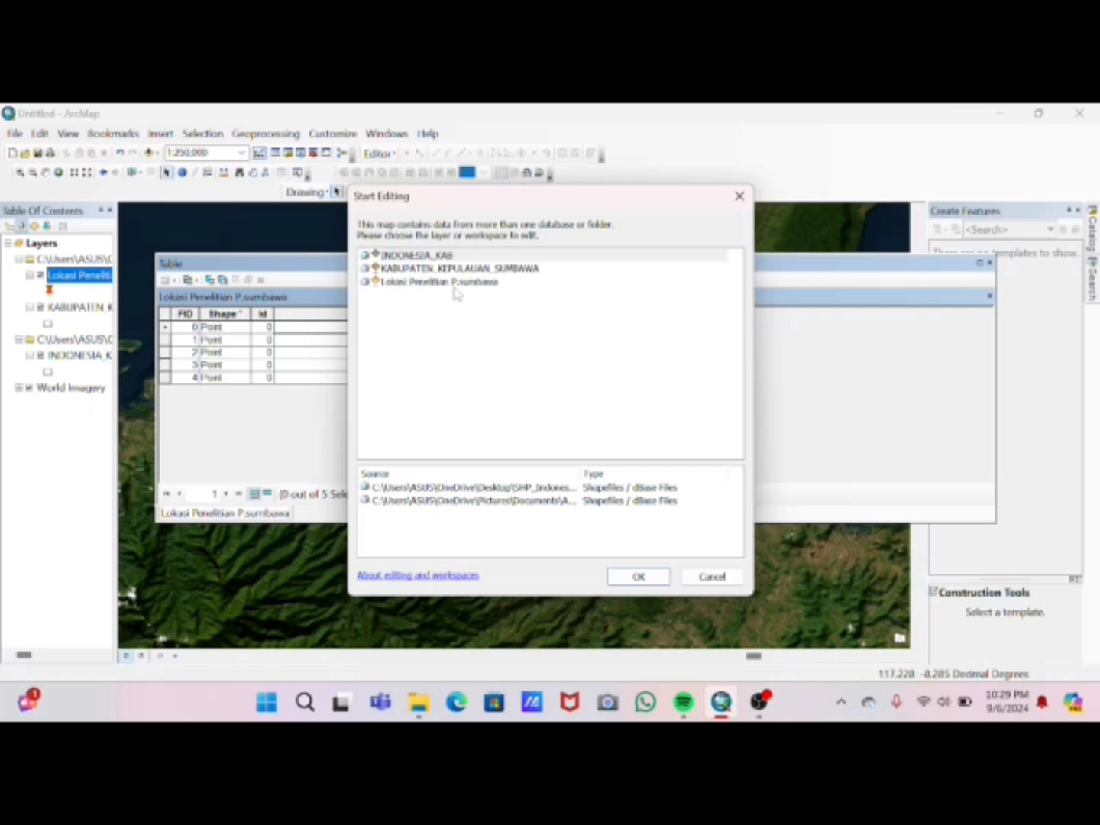
left_click(458, 292)
left_click(643, 577)
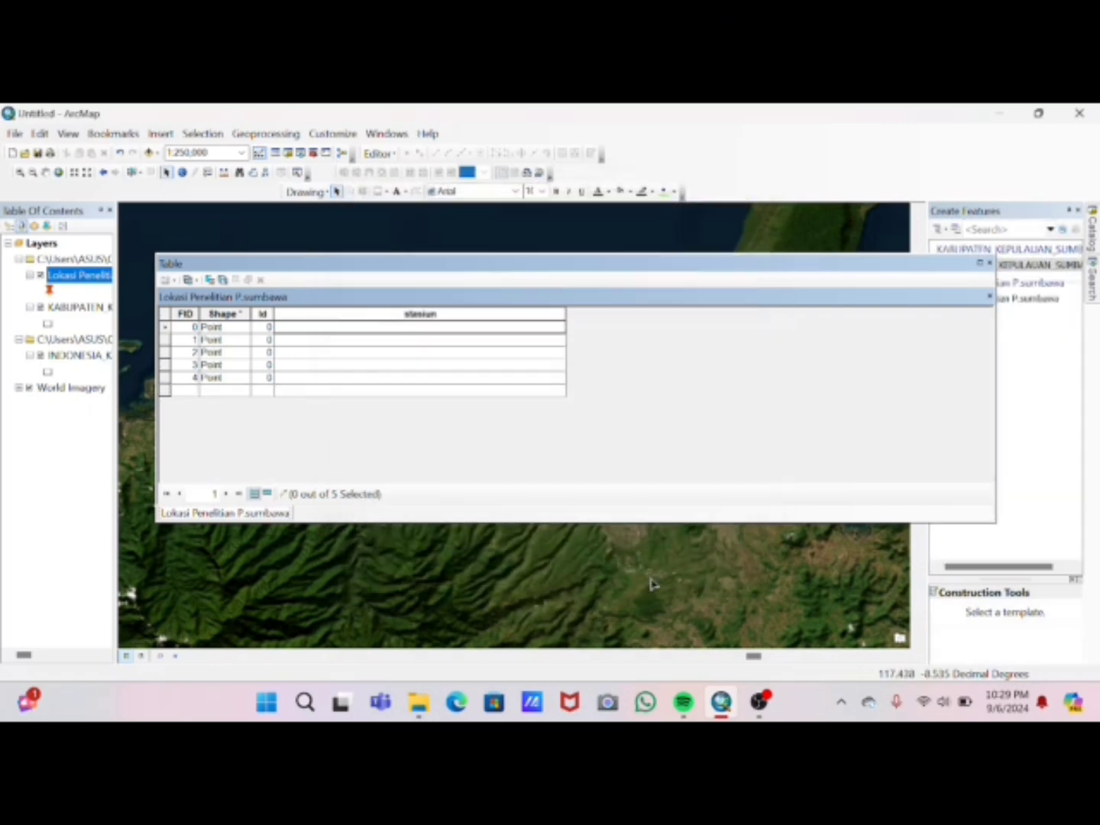
left_click(296, 329)
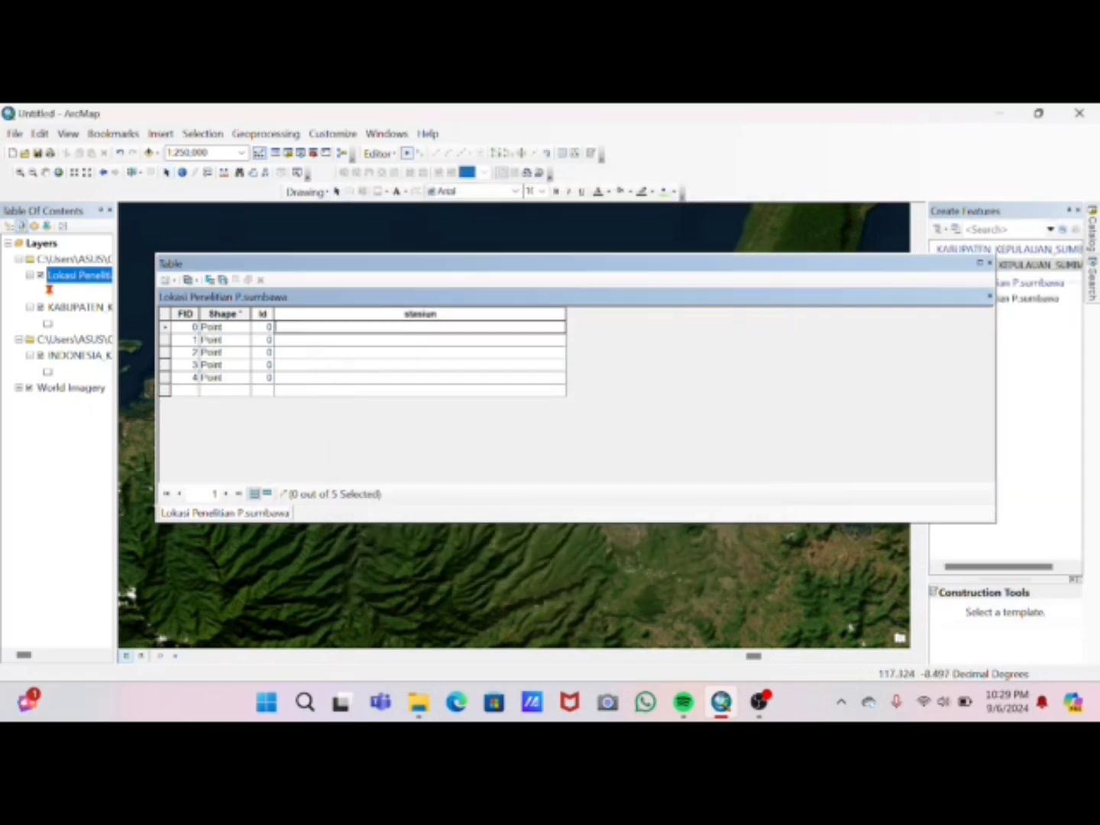
type("stasiun 1")
left_click(293, 337)
type("sta")
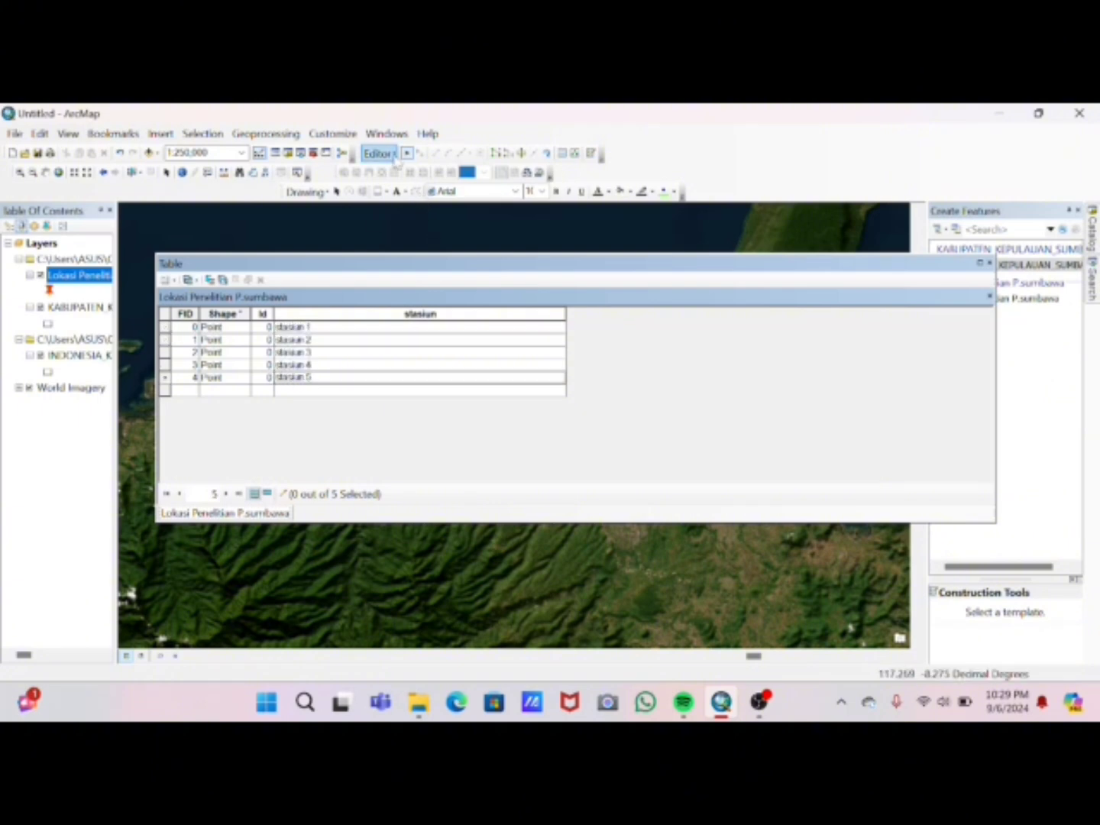
Stop the edit session, save the station name edits and close the attribute table
left_click(377, 154)
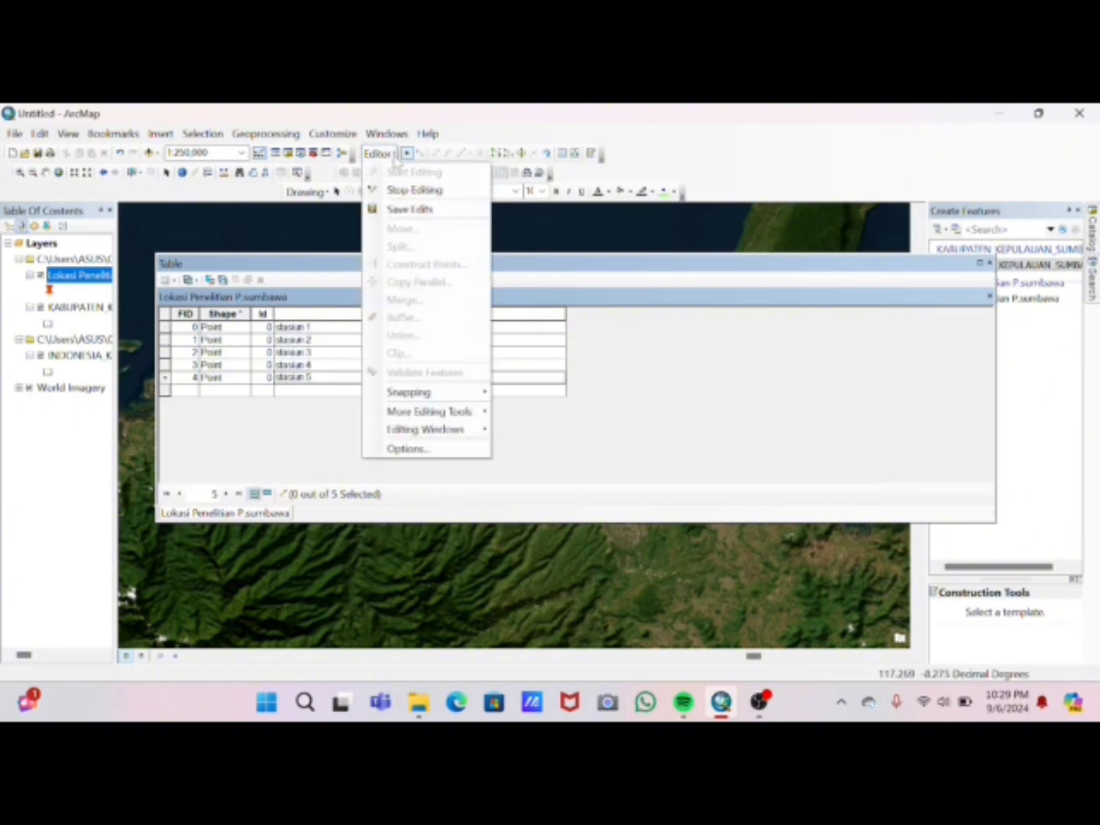
left_click(402, 190)
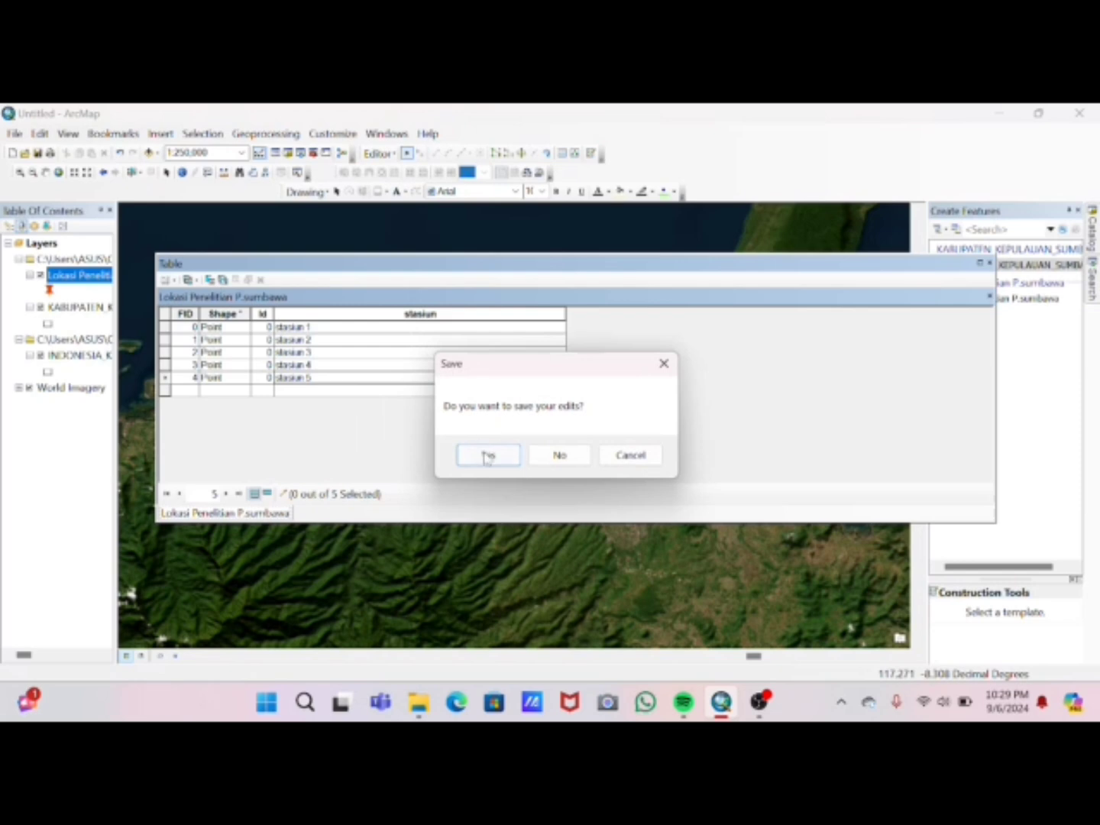
left_click(485, 451)
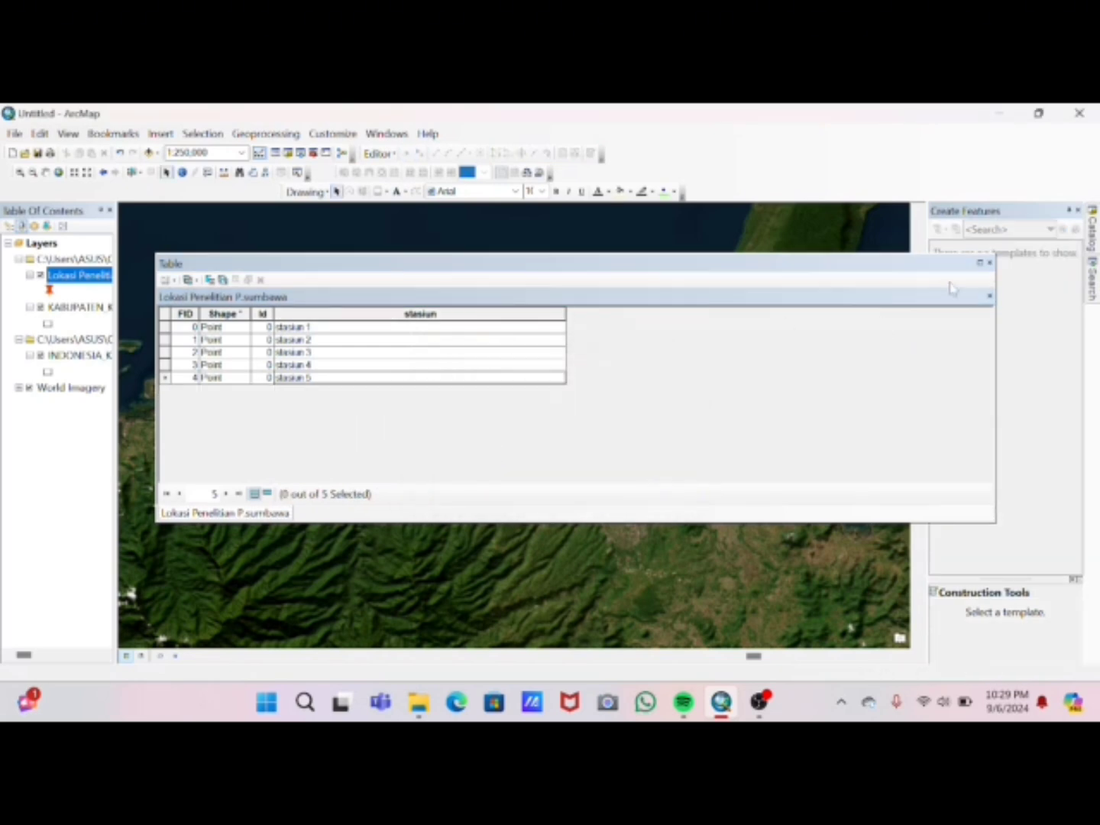
left_click(990, 263)
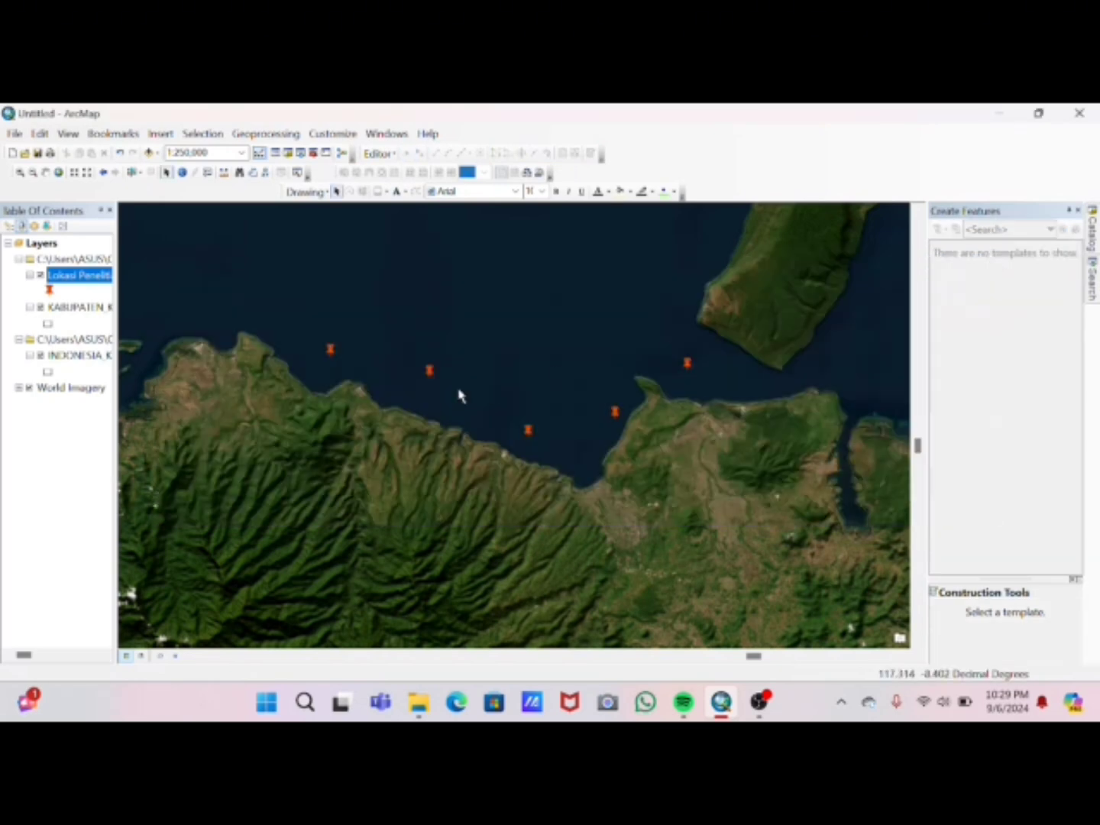
Turn on labels for the Lokasi Penelitian P.sumbawa points and use stasiun as the label field
right_click(99, 277)
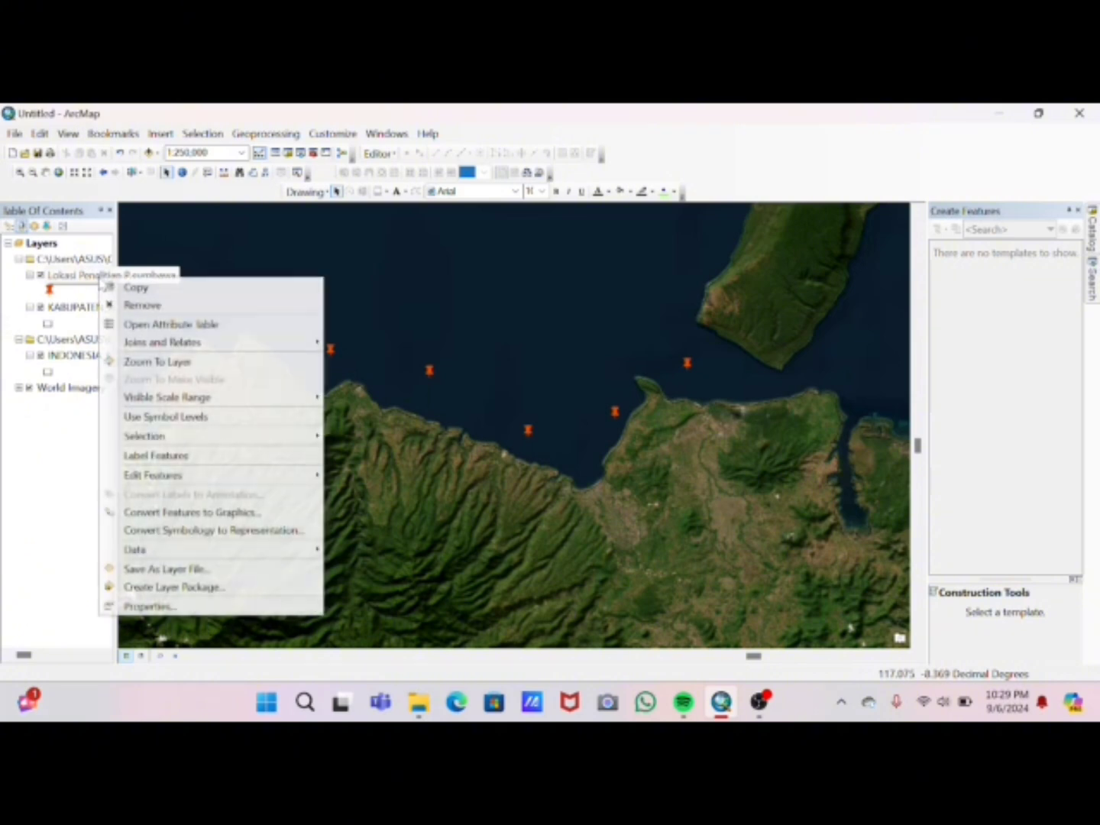
left_click(112, 458)
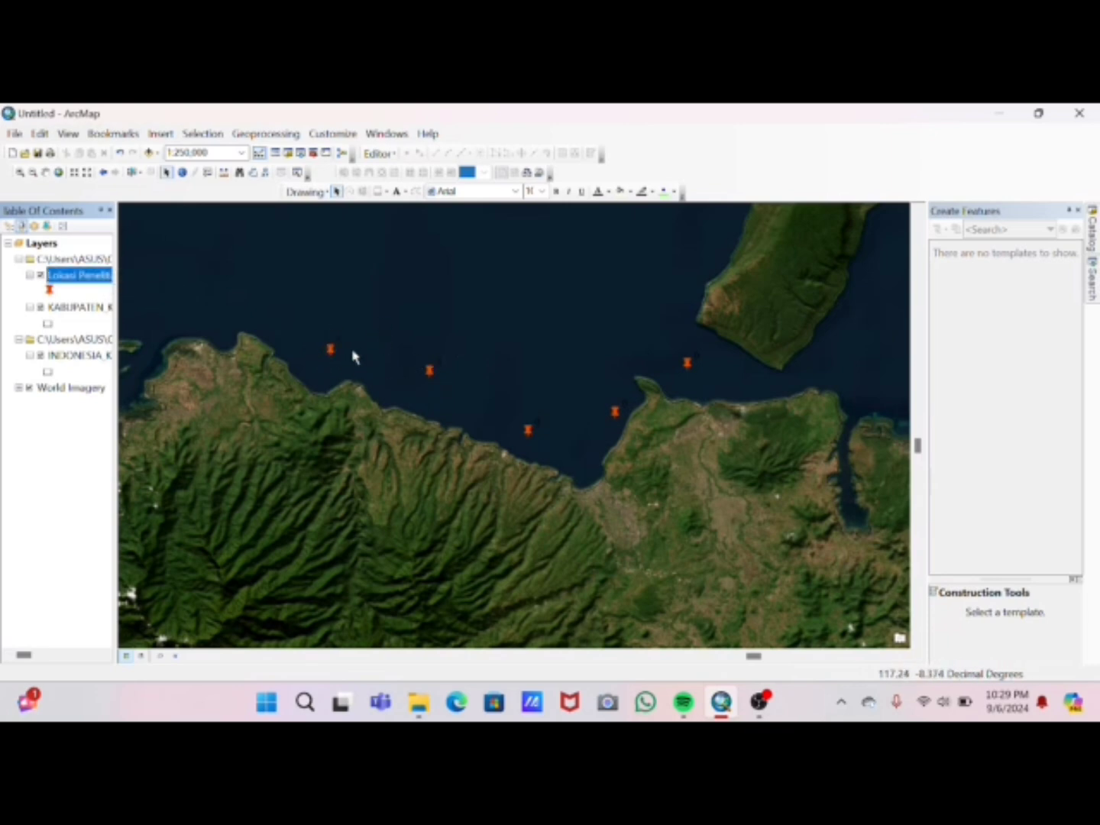
right_click(87, 278)
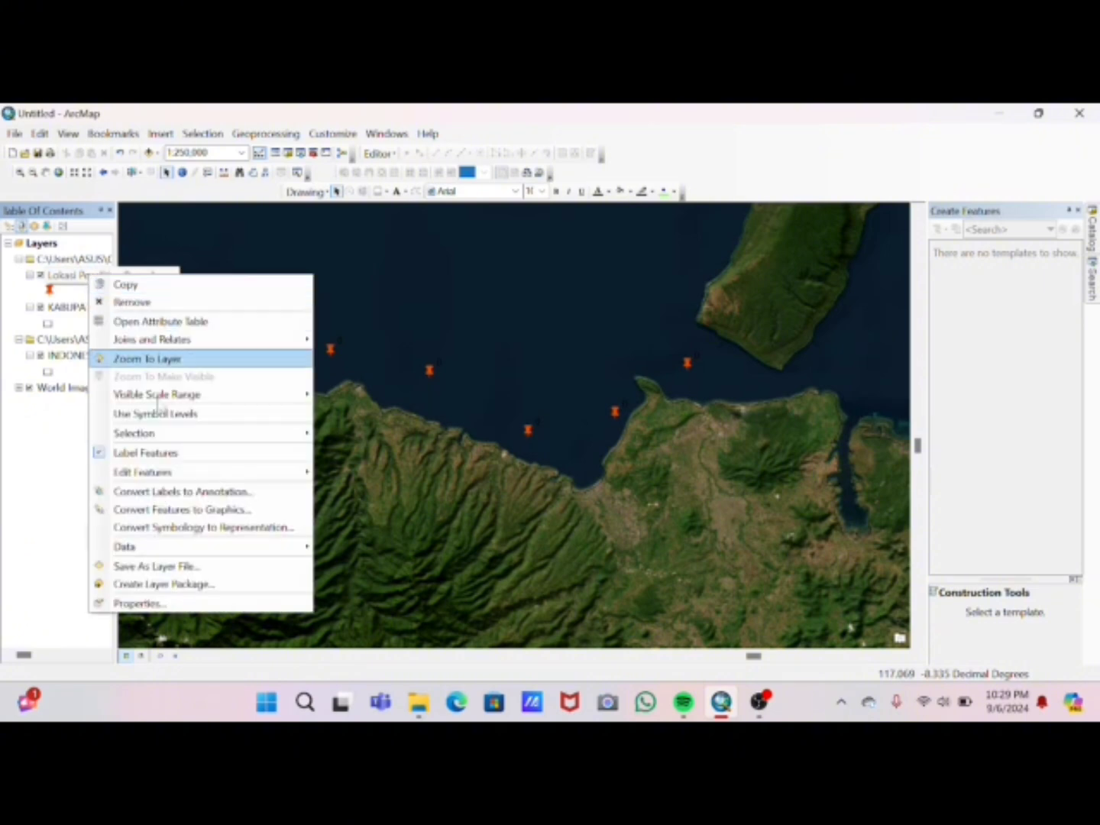
left_click(134, 603)
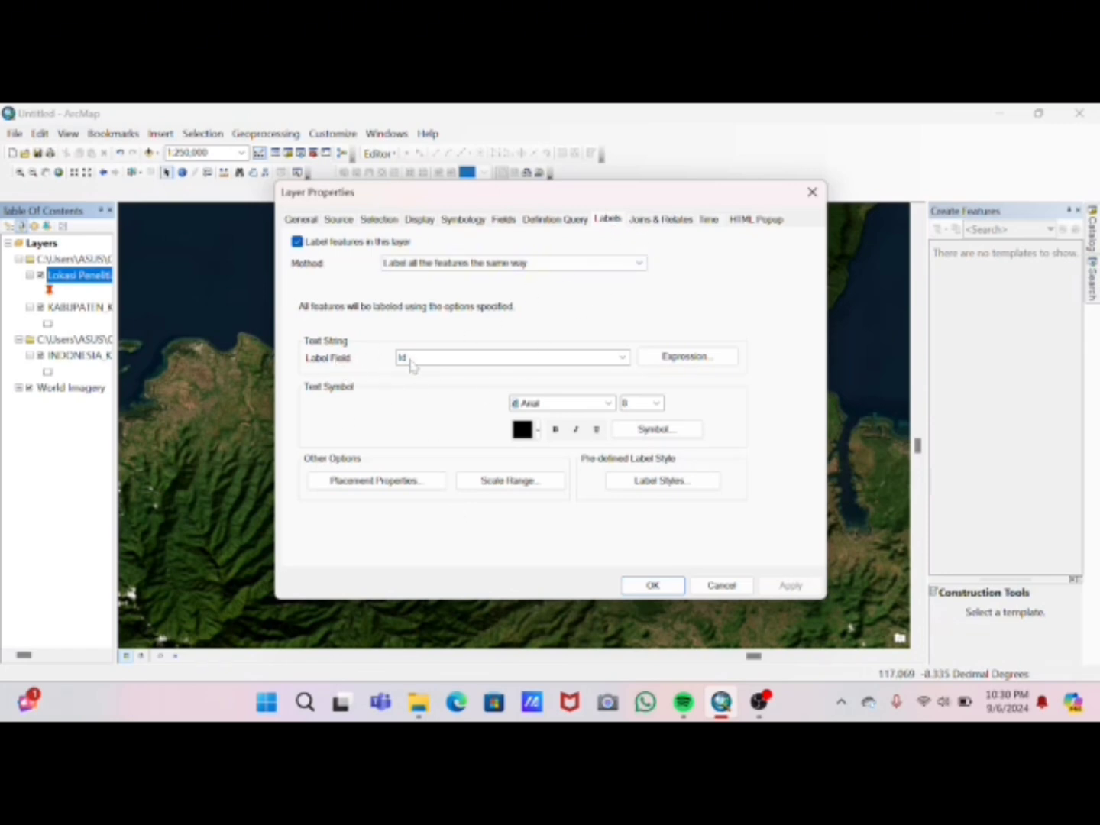
left_click(621, 357)
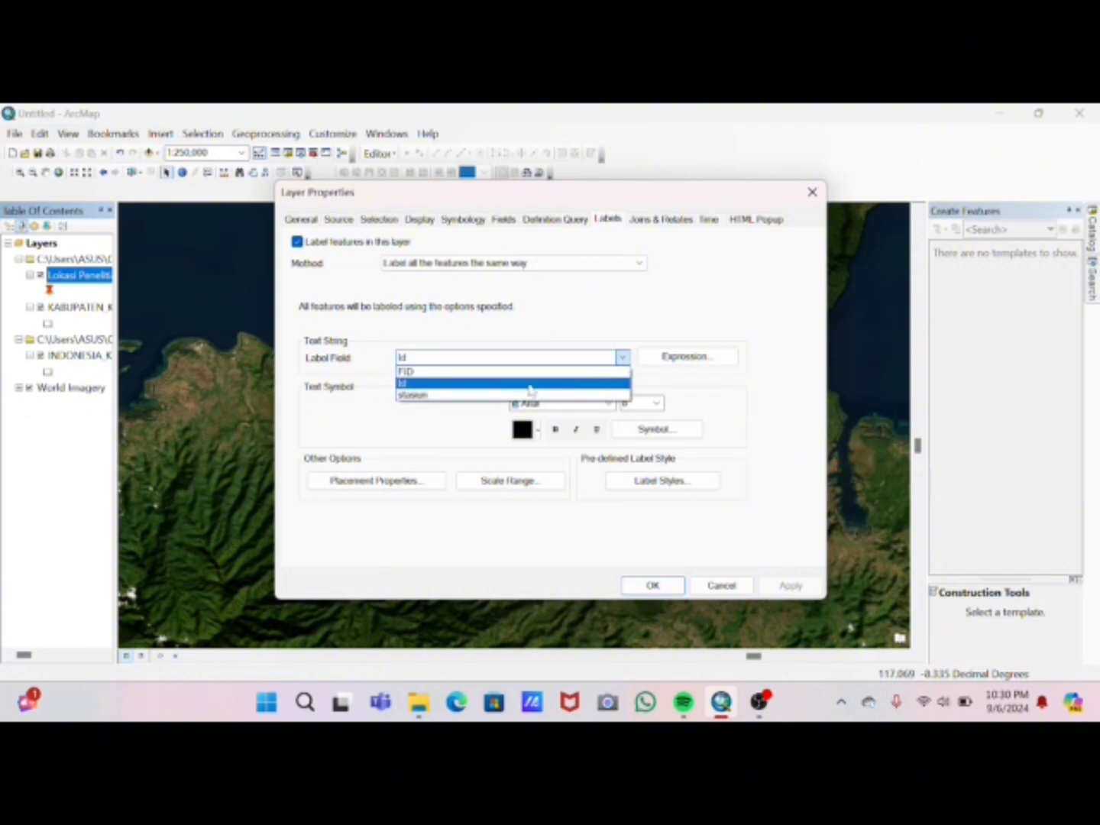
left_click(517, 394)
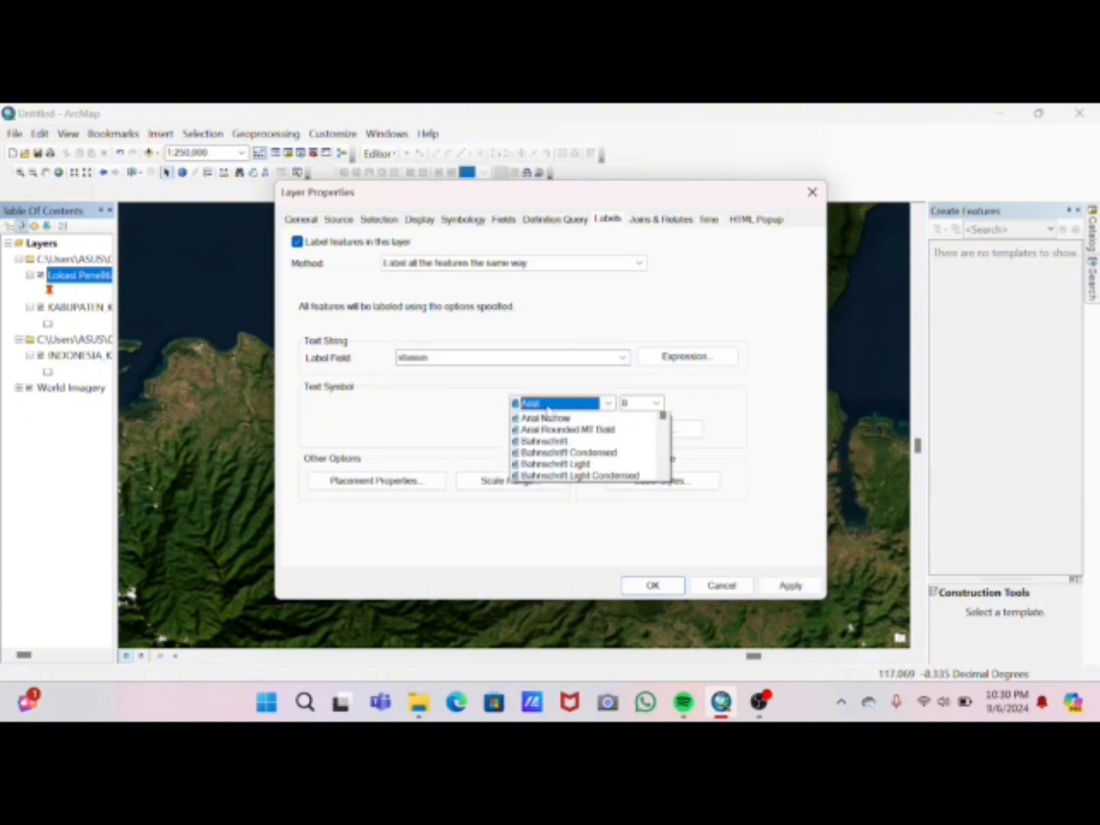
Format the station labels in Times New Roman, size 10, bold, and apply the layer properties
left_click(548, 403)
left_click(548, 408)
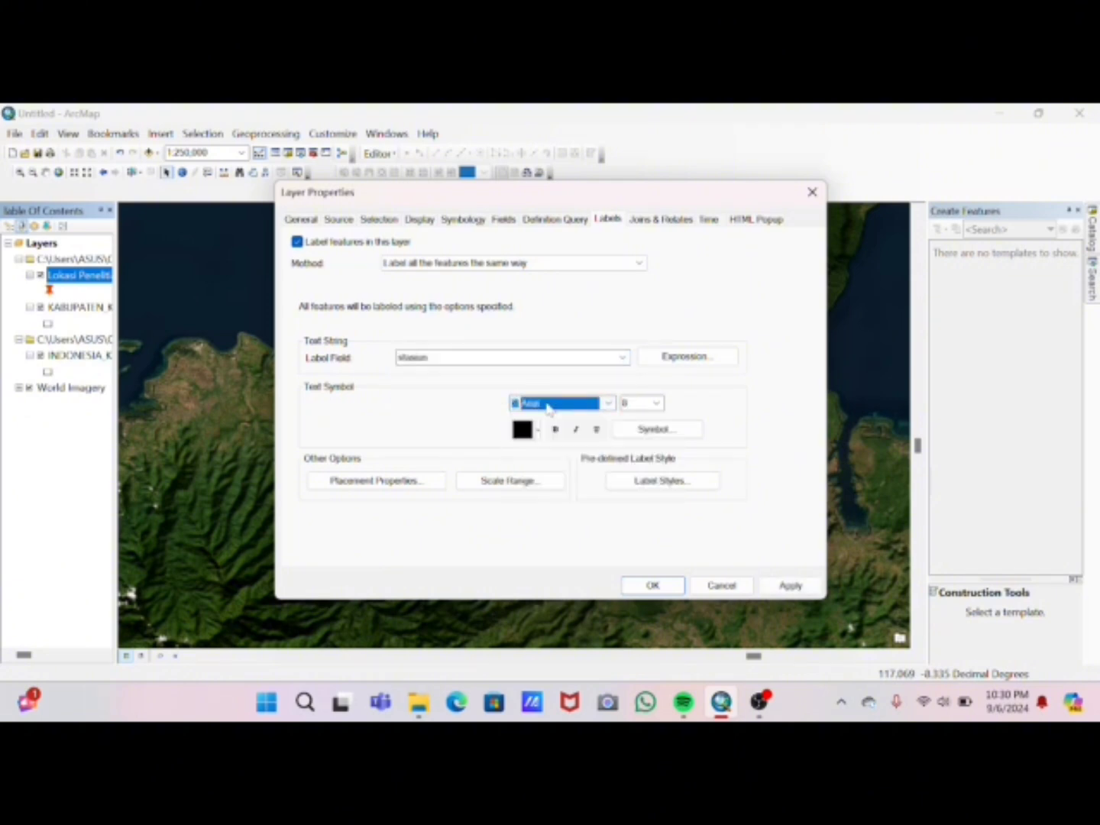
type("Times New Roman")
left_click(655, 402)
left_click(638, 441)
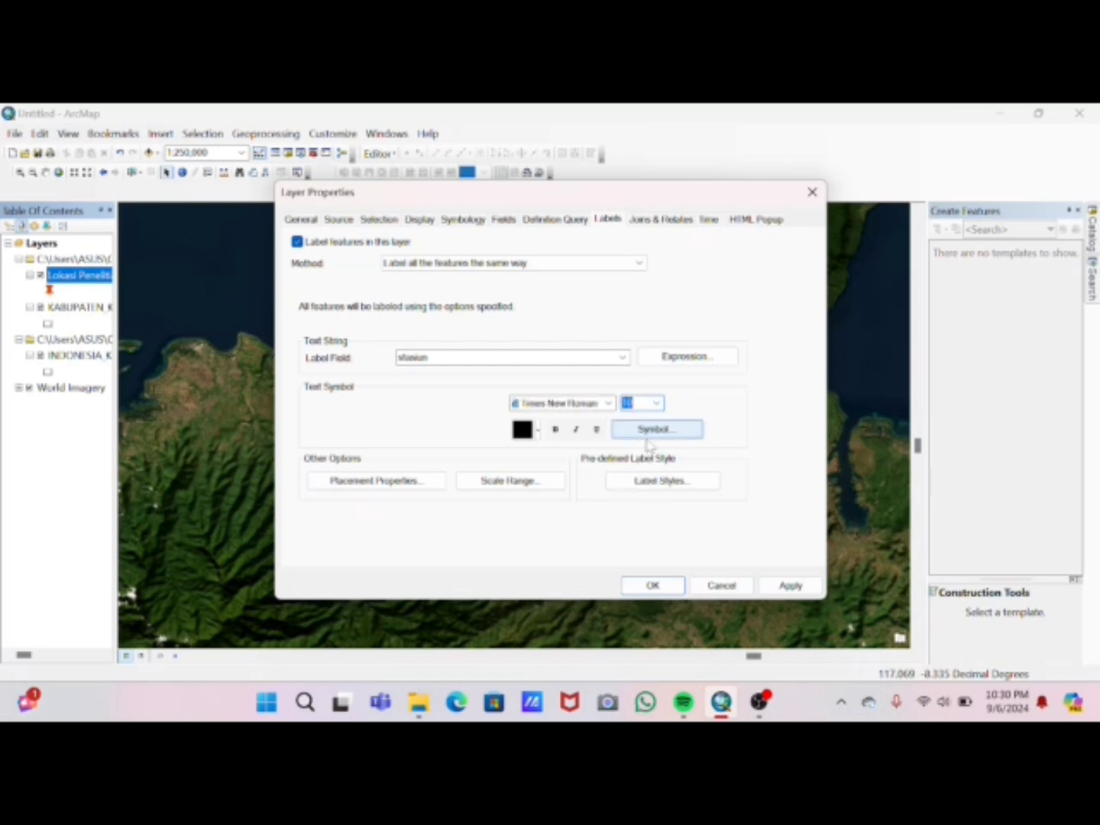
left_click(557, 431)
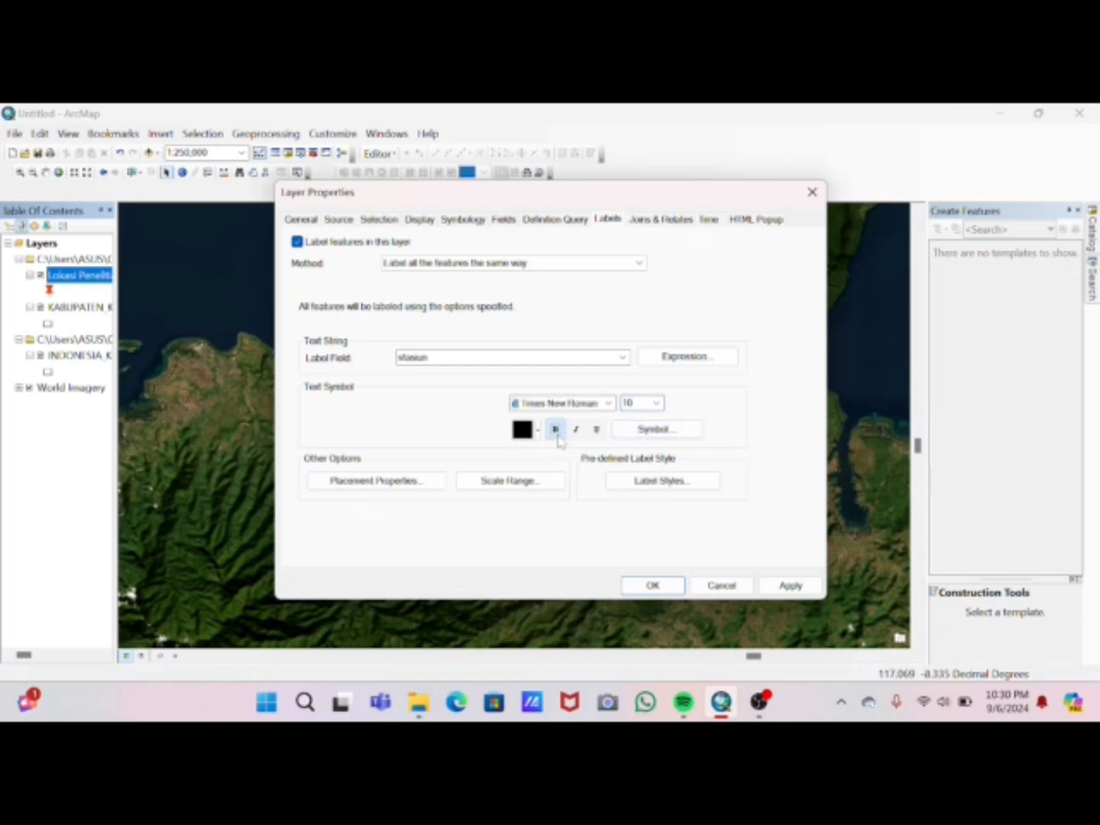
left_click(787, 585)
left_click(653, 587)
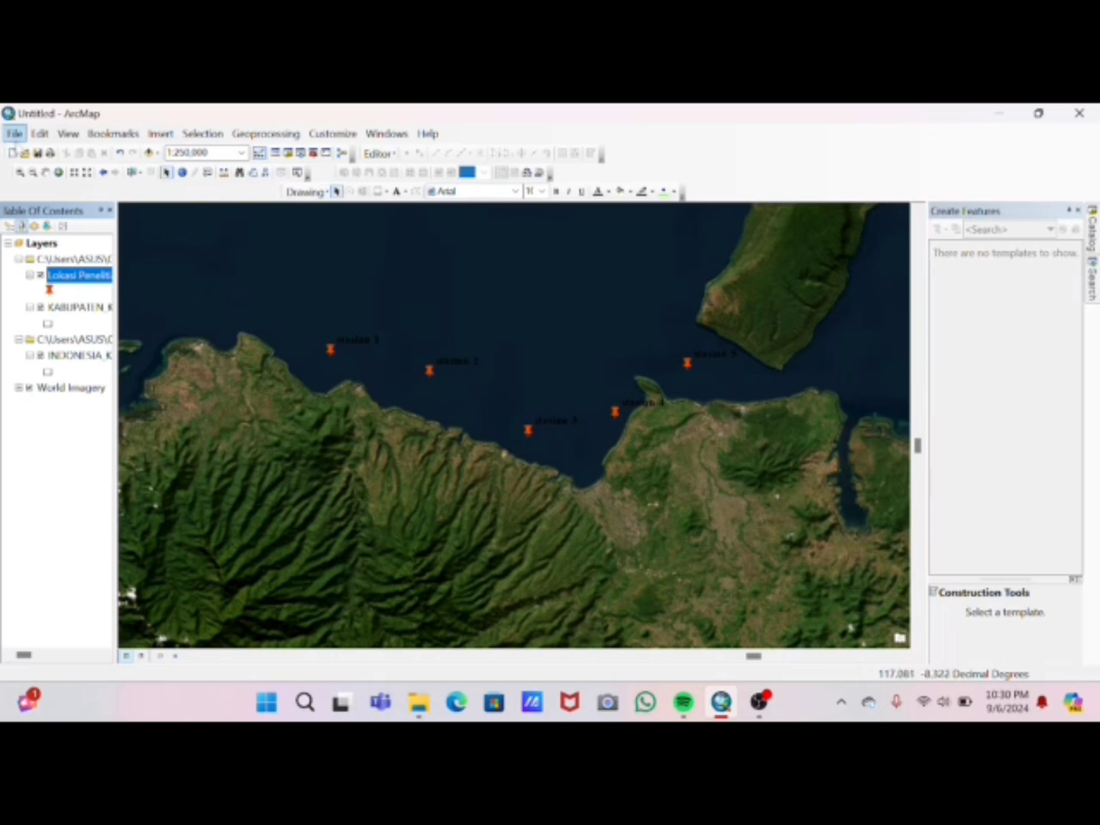
Set the map page to A4 paper in landscape orientation
left_click(14, 134)
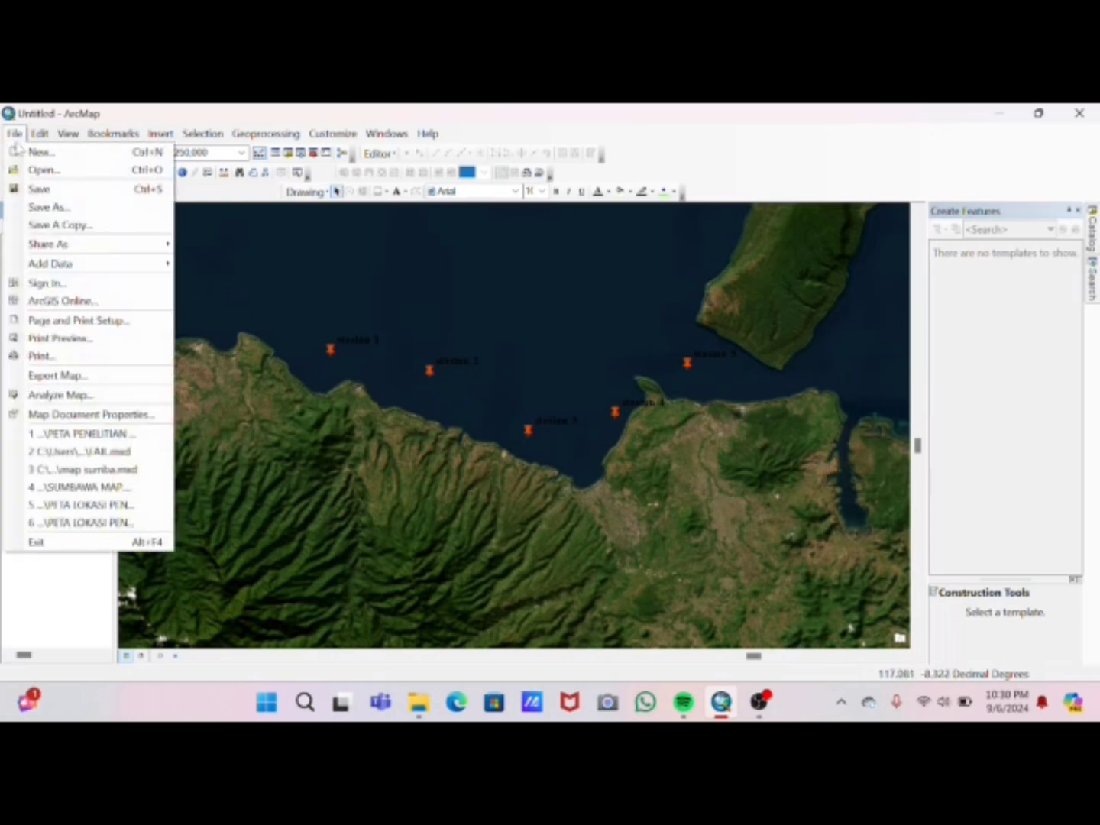
left_click(89, 329)
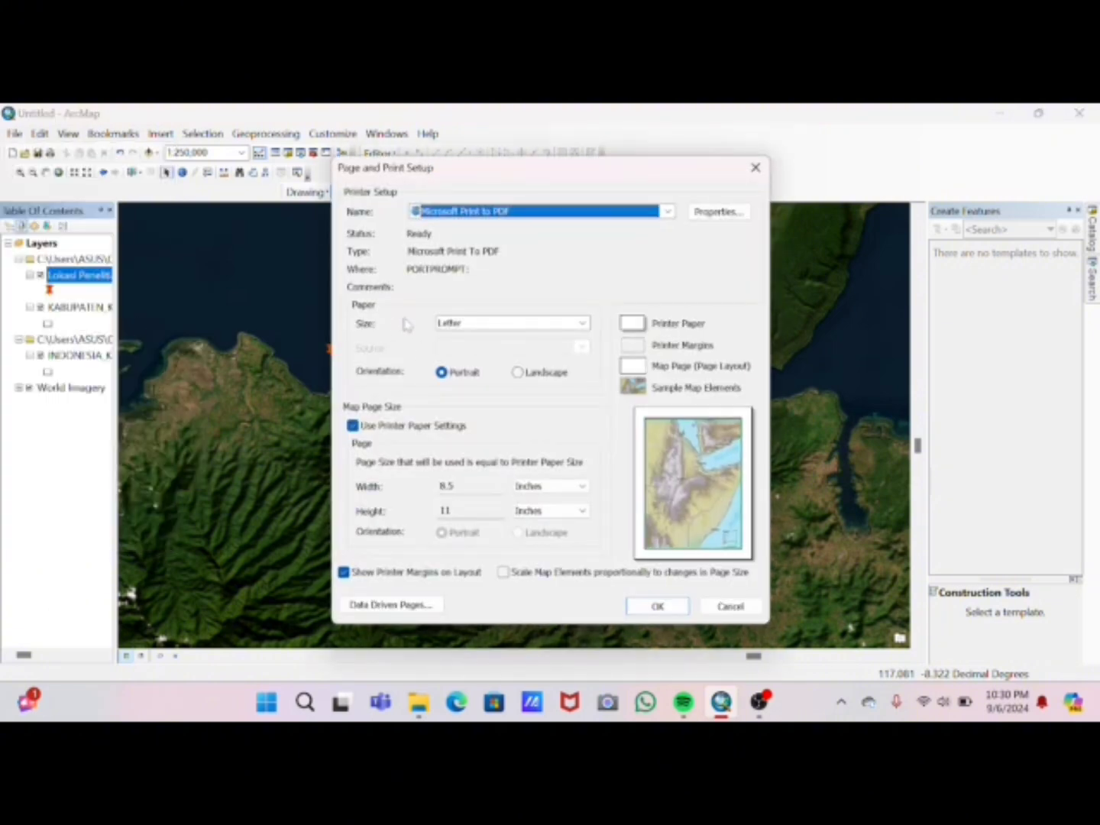
left_click(582, 323)
key("Escape")
left_click(484, 340)
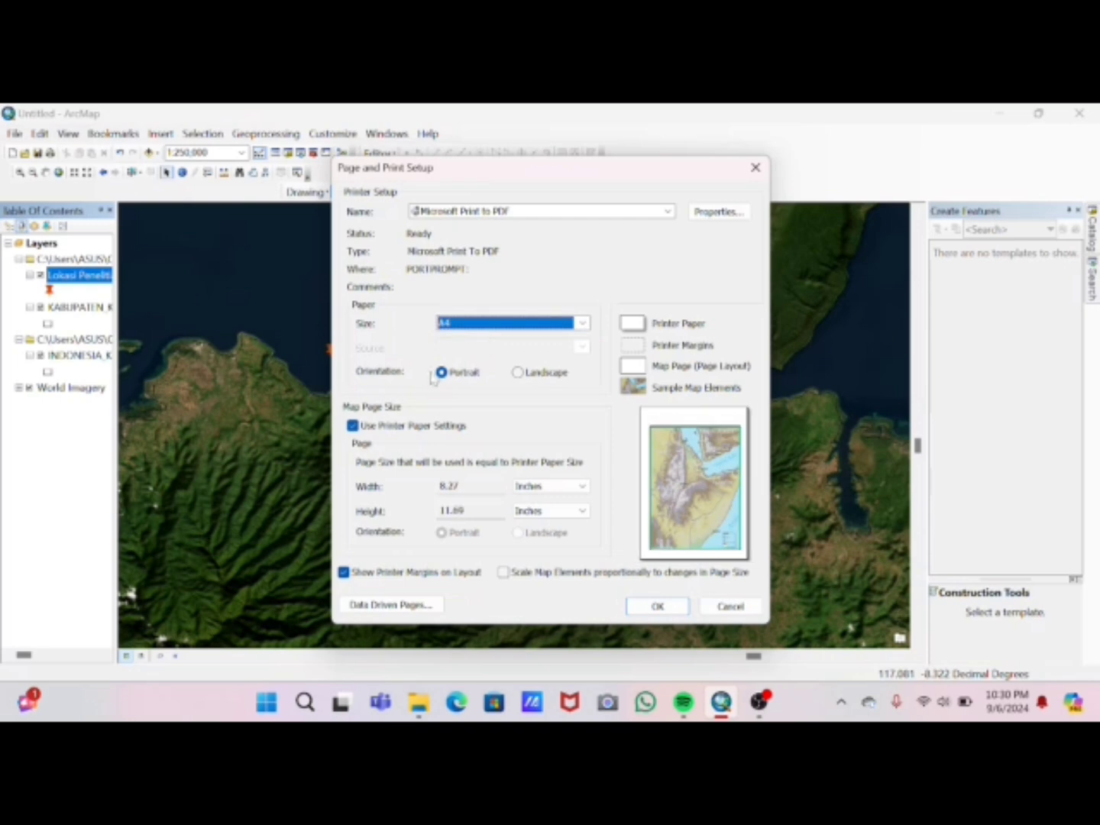
left_click(519, 377)
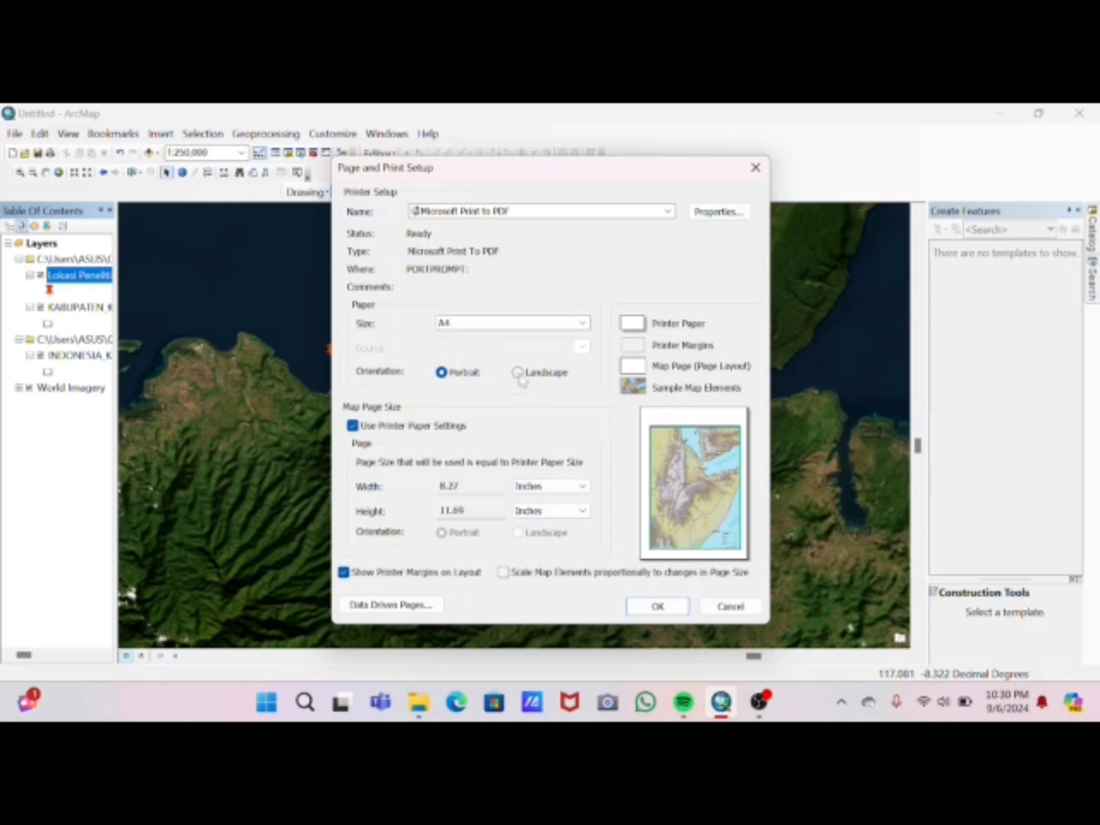
left_click(657, 605)
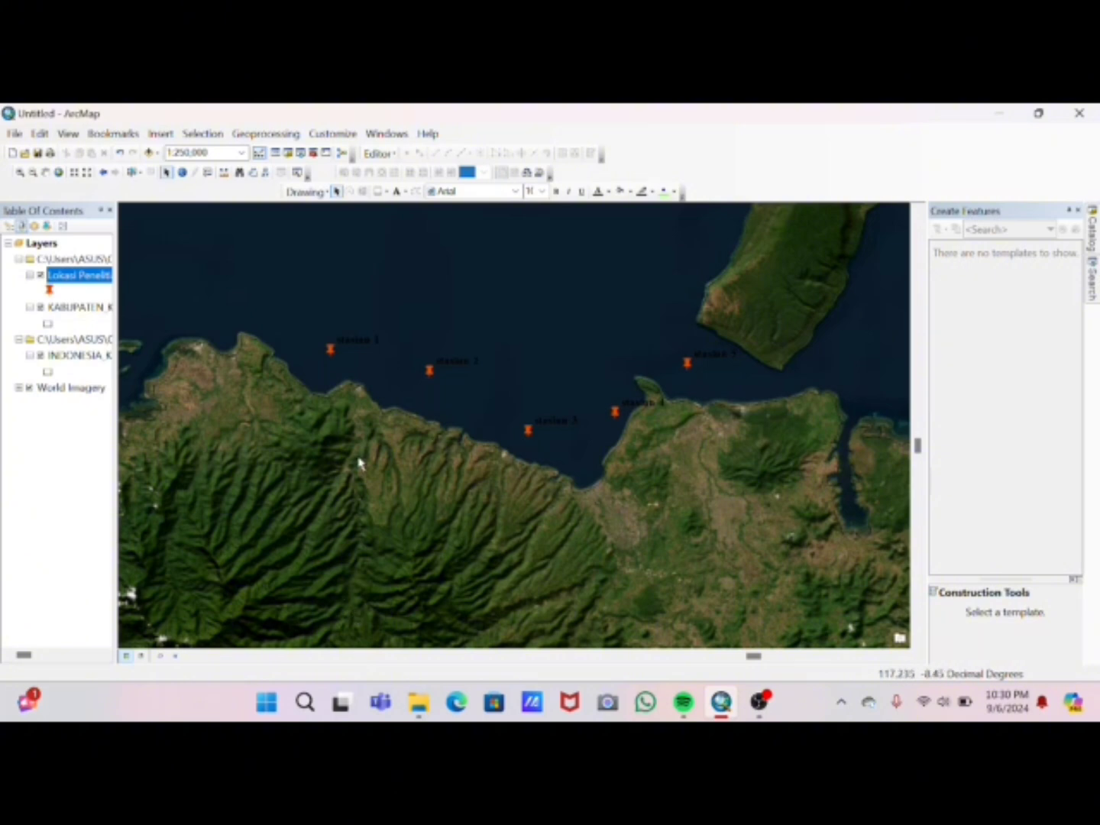
Switch to the layout view, then move and resize the map's data frame to fit the left part of the page
left_click(142, 658)
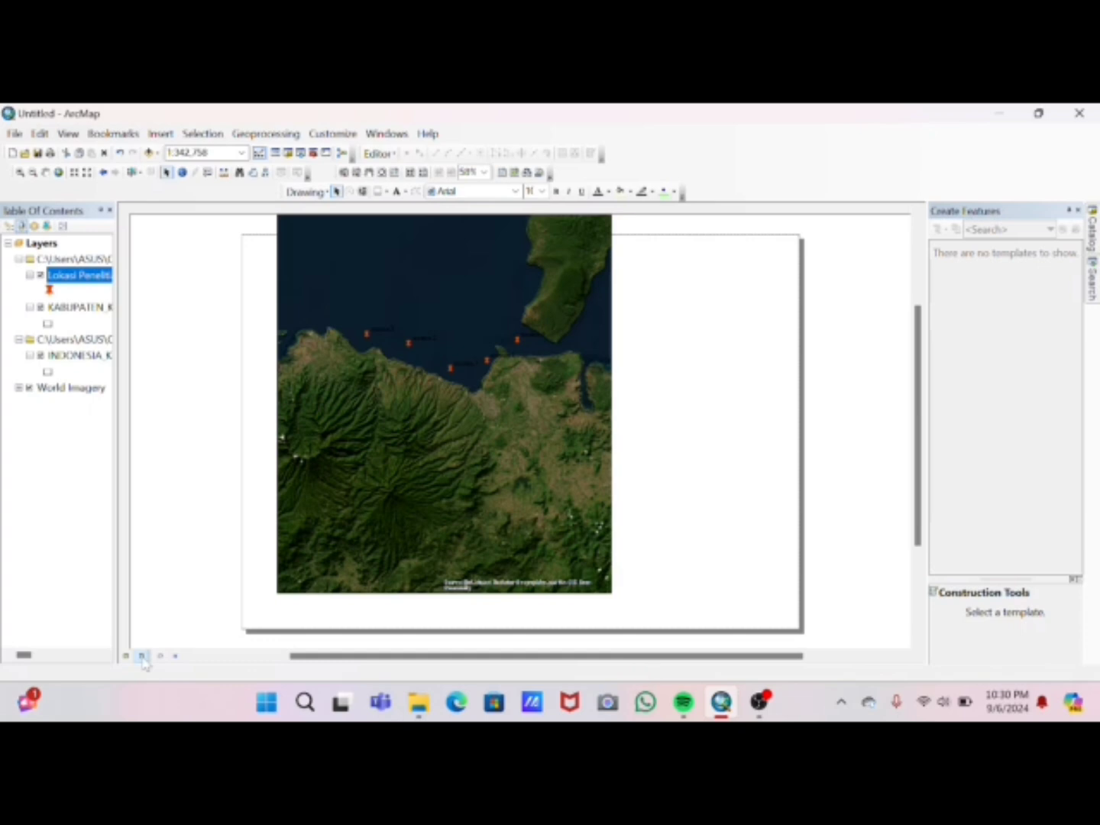
left_click(427, 436)
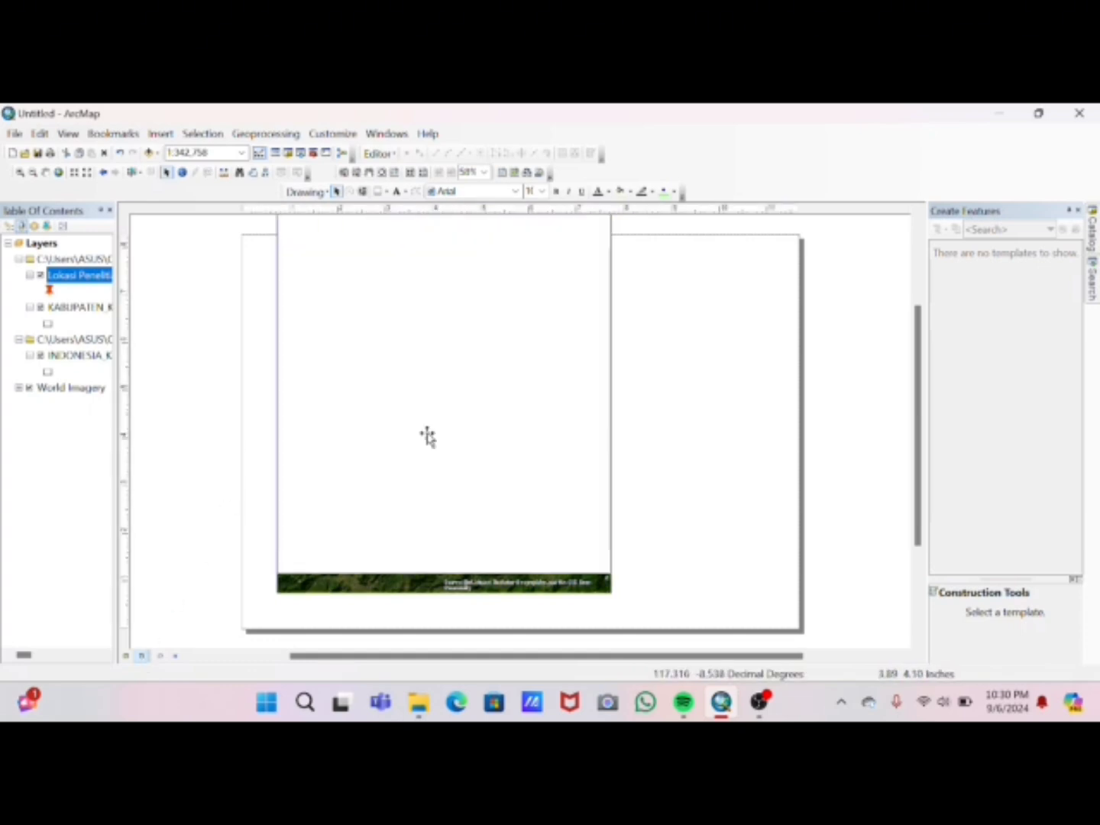
left_click_drag(427, 435, 408, 470)
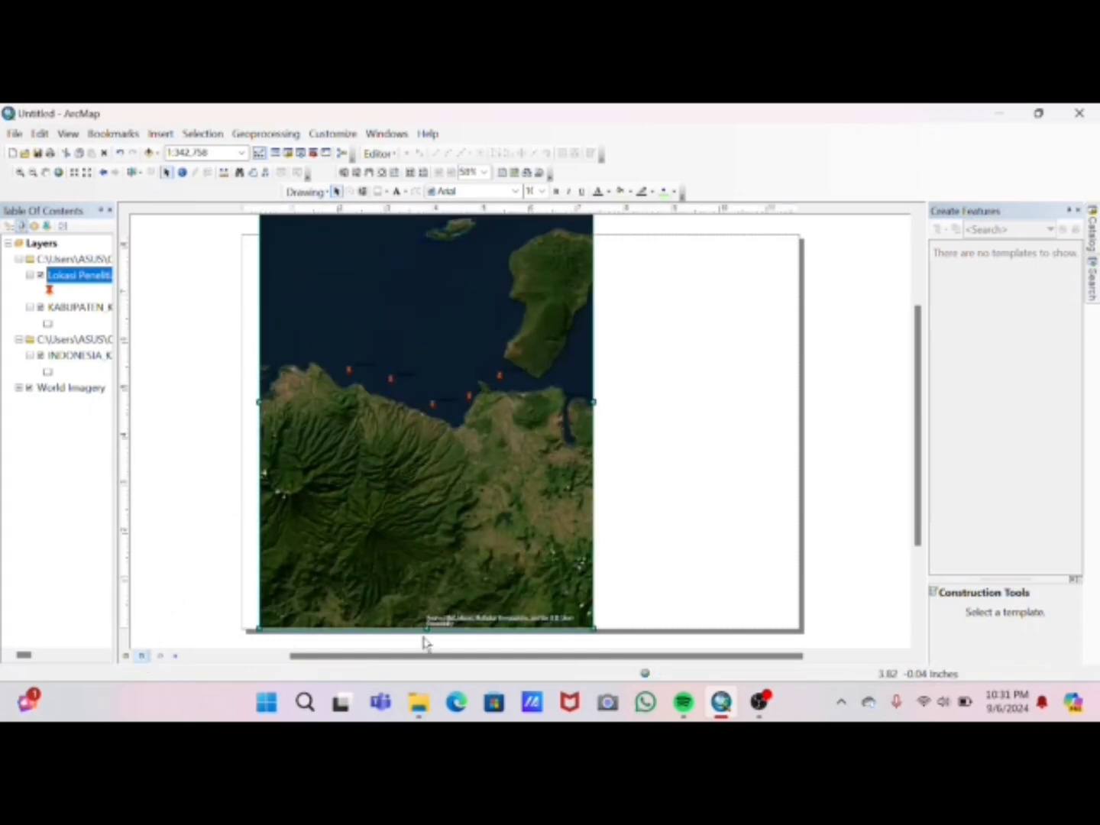
left_click_drag(427, 629, 442, 569)
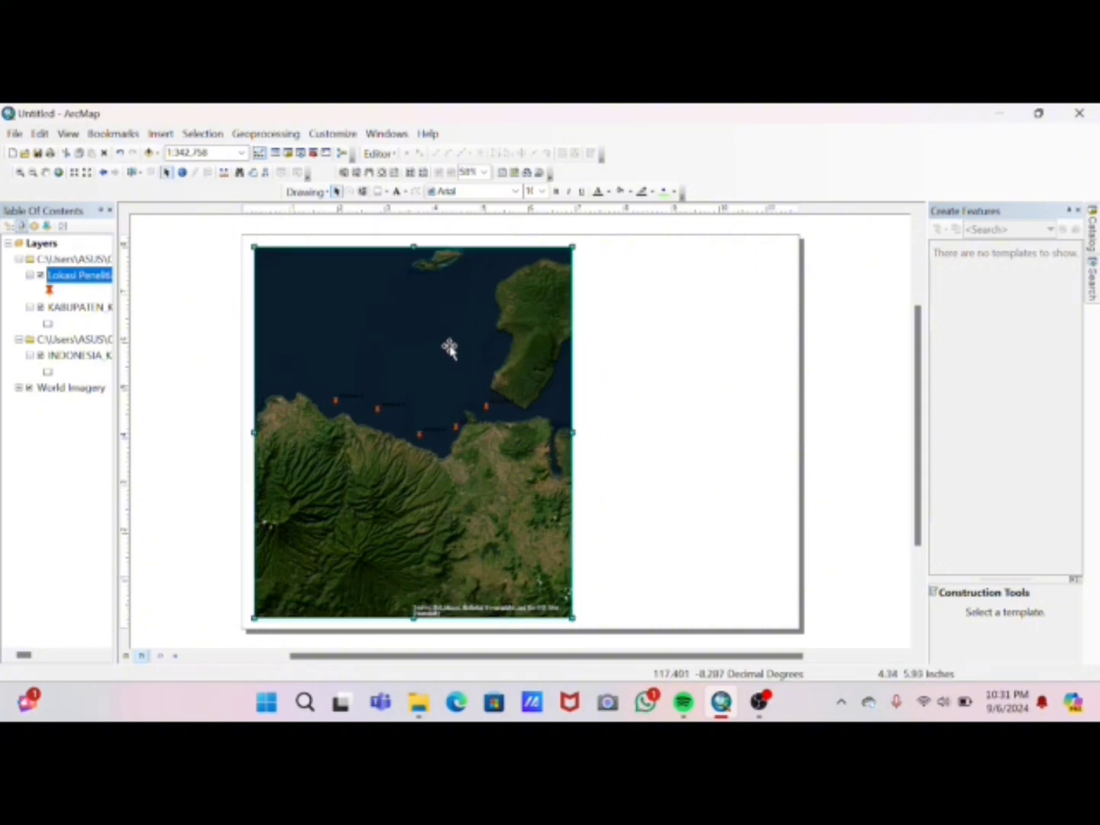
Add a new graticule reference grid to the map's data frame
right_click(431, 363)
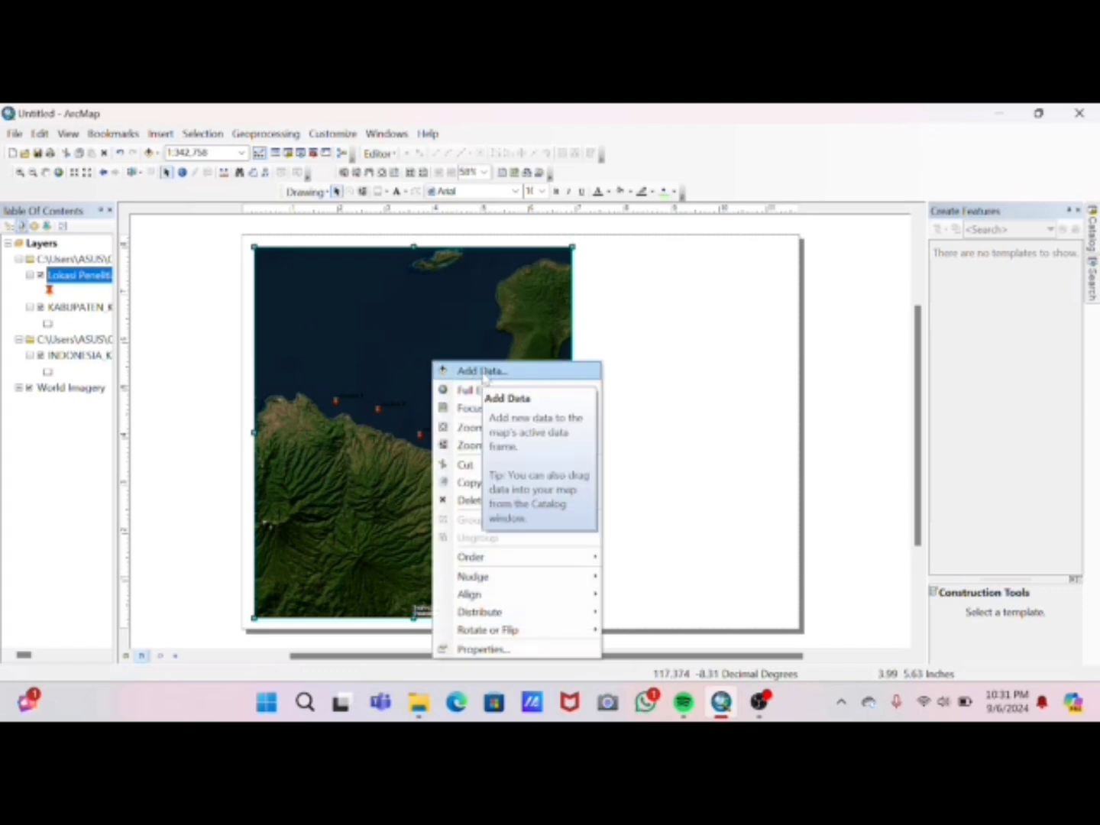
left_click(477, 649)
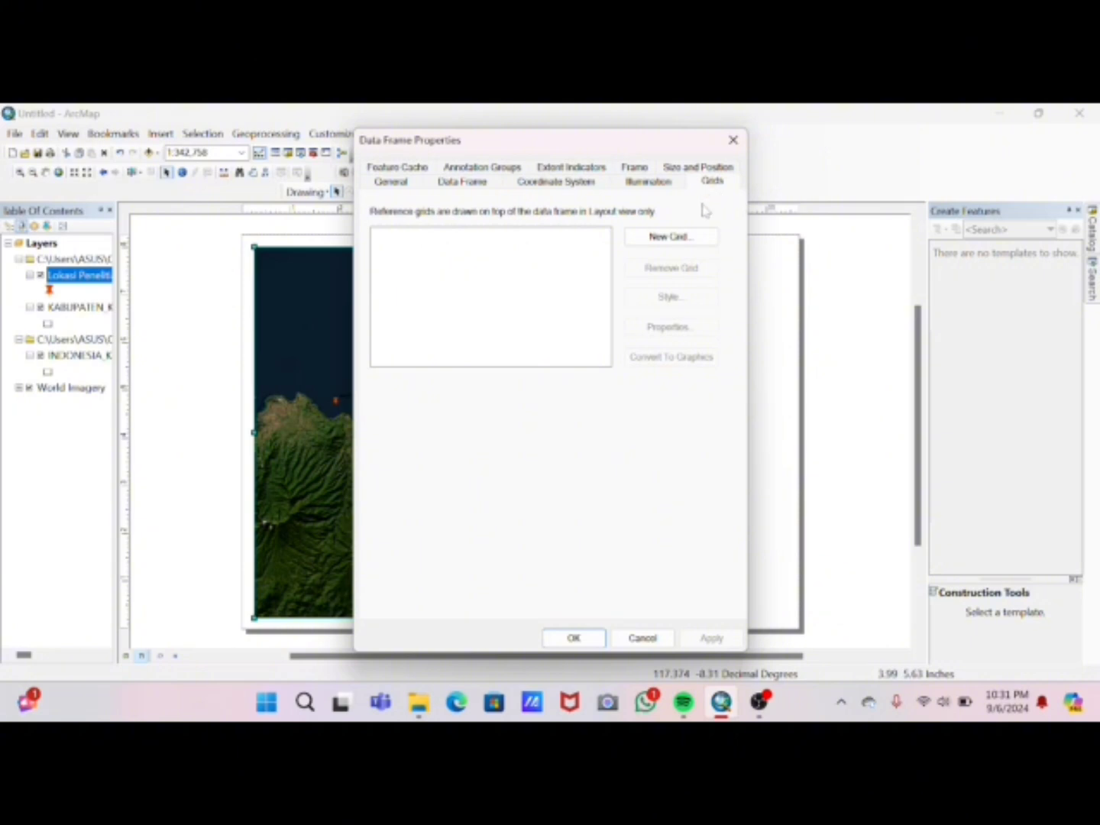
left_click(674, 242)
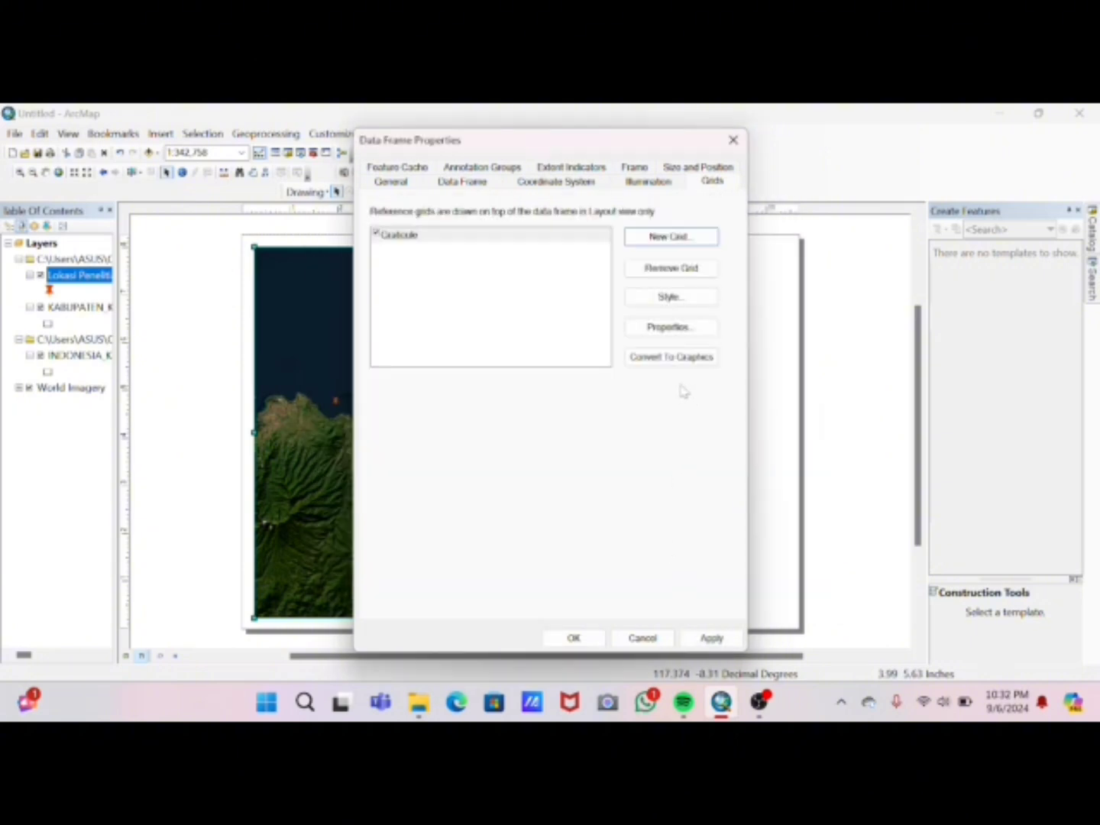
Set the graticule's label font to Times New Roman and make the left and right labels vertical
left_click(671, 327)
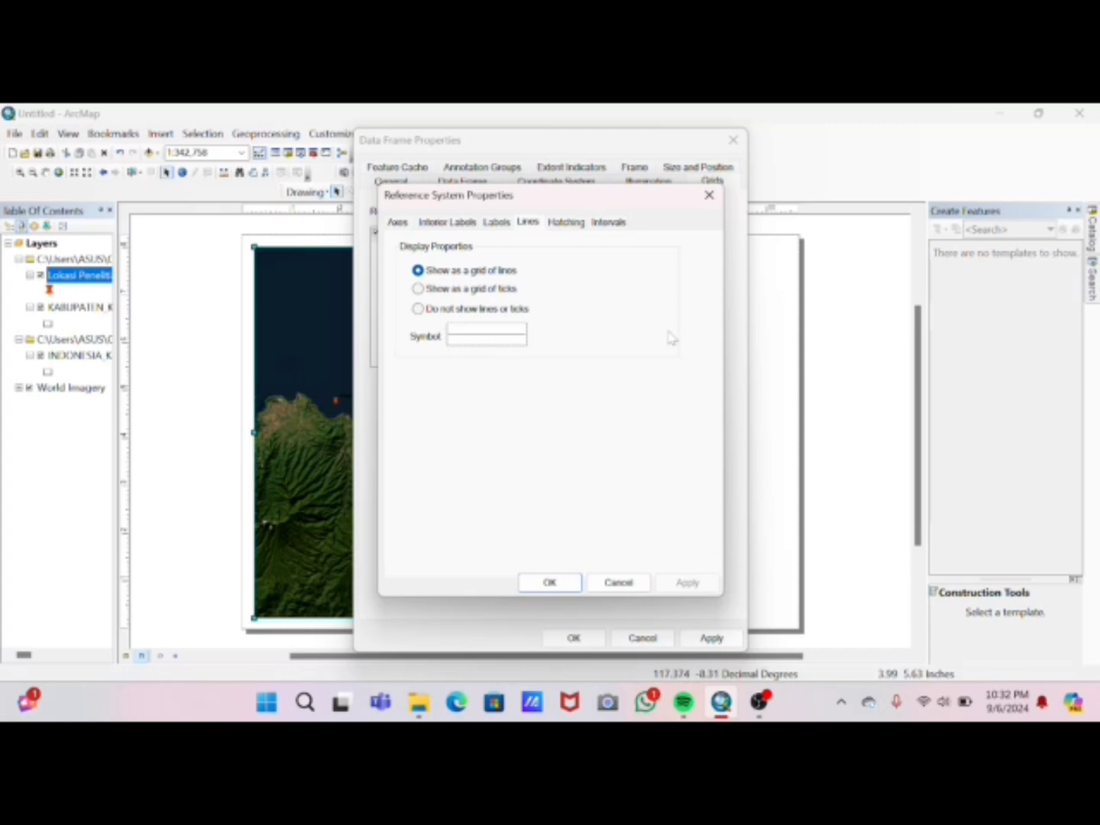
left_click(496, 223)
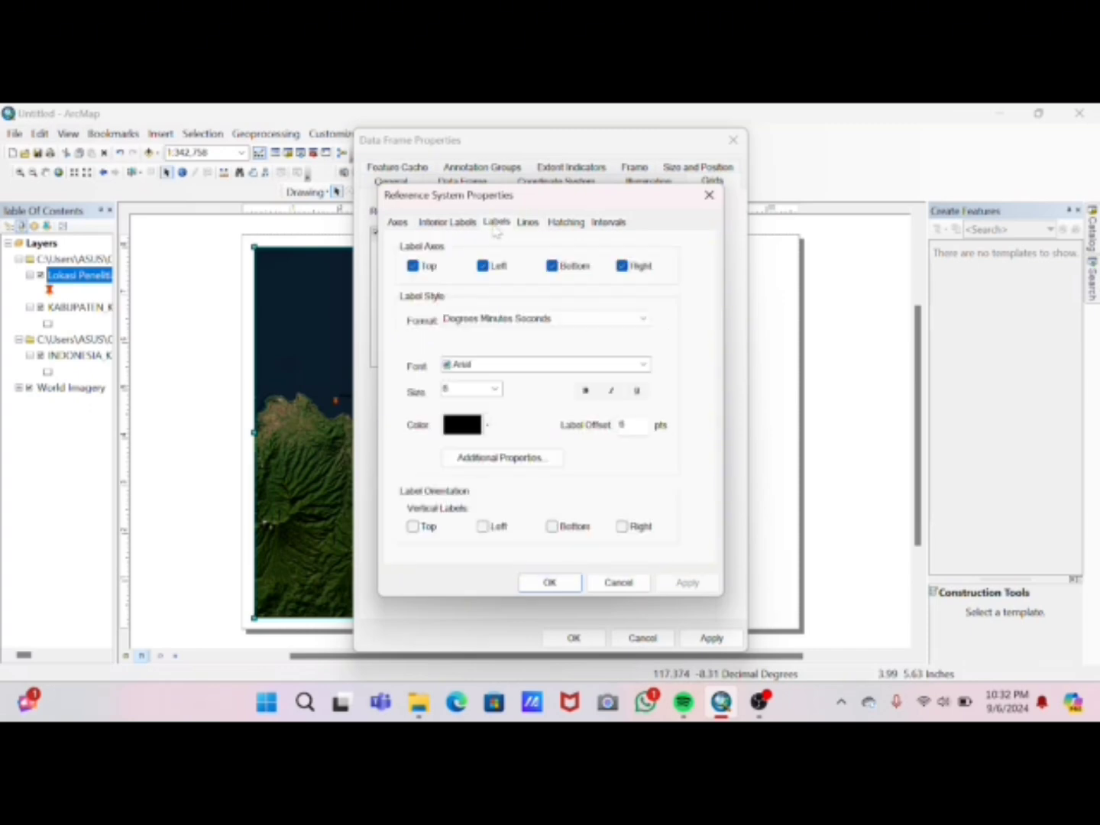
left_click(595, 365)
type("Times New Roman")
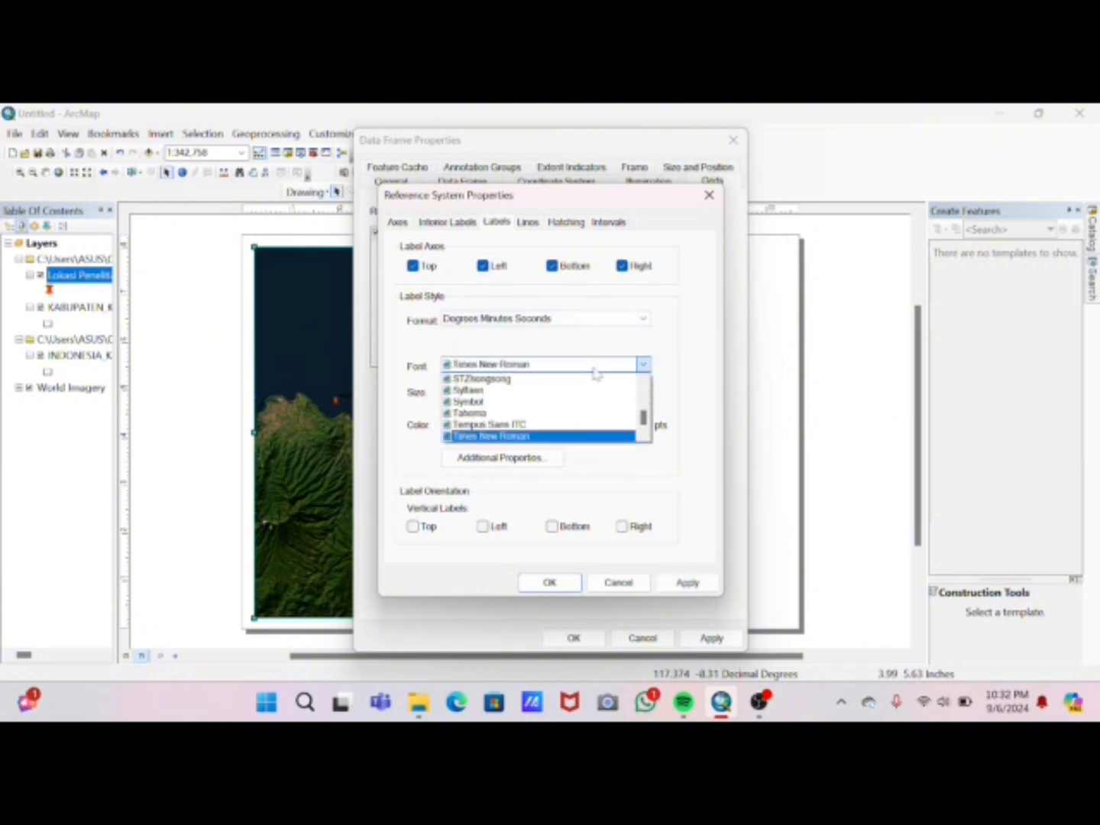
left_click(686, 386)
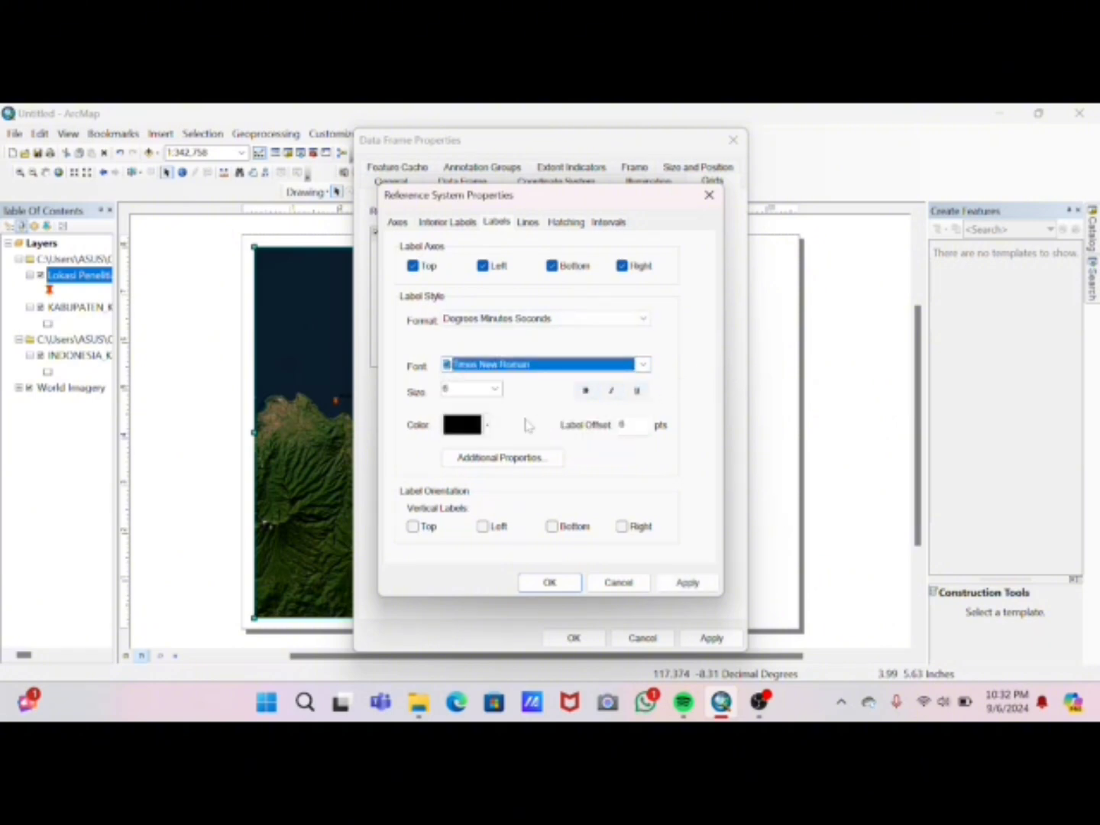
left_click(487, 532)
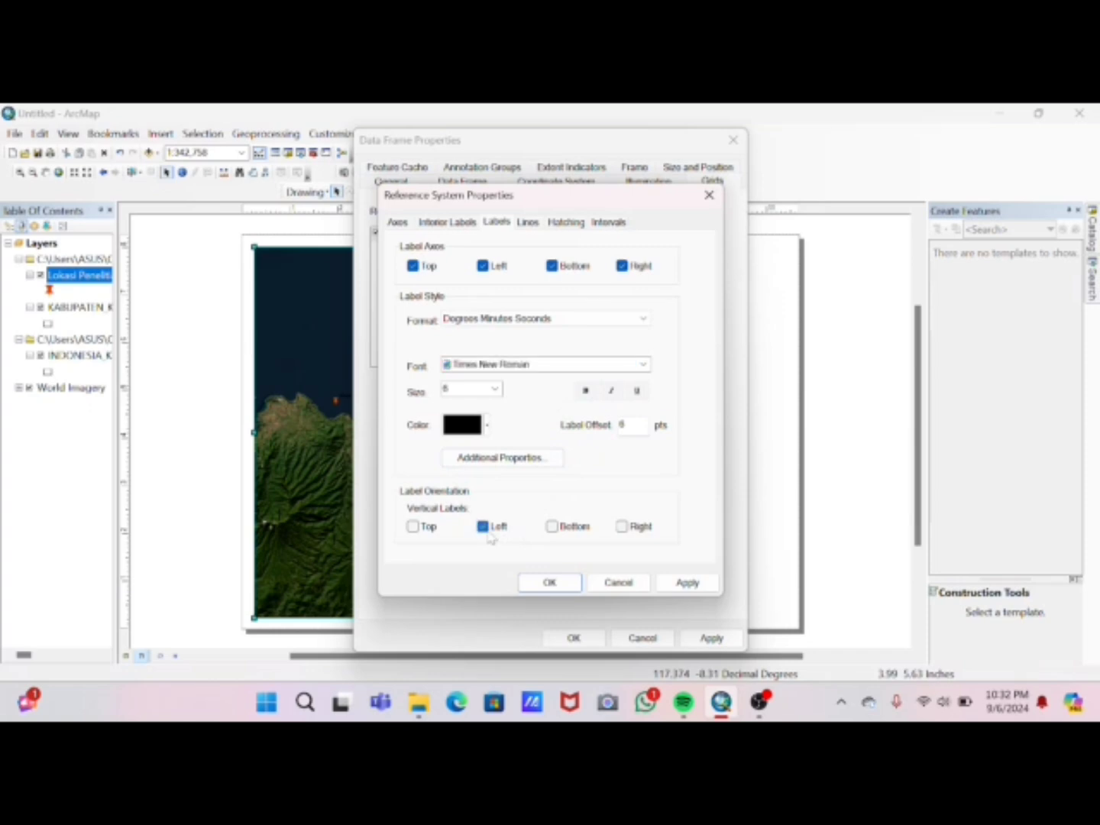
left_click(622, 527)
Set the graticule to show as a grid of ticks and apply it to the data frame
left_click(527, 224)
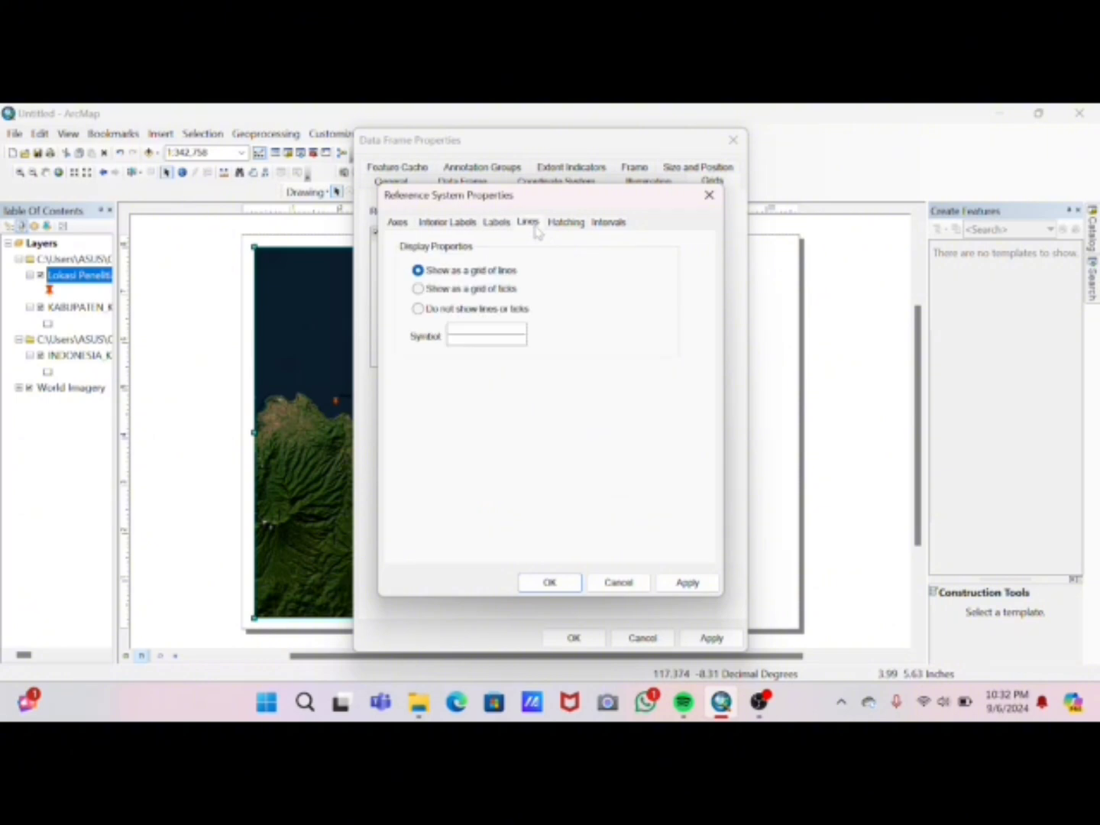
left_click(420, 290)
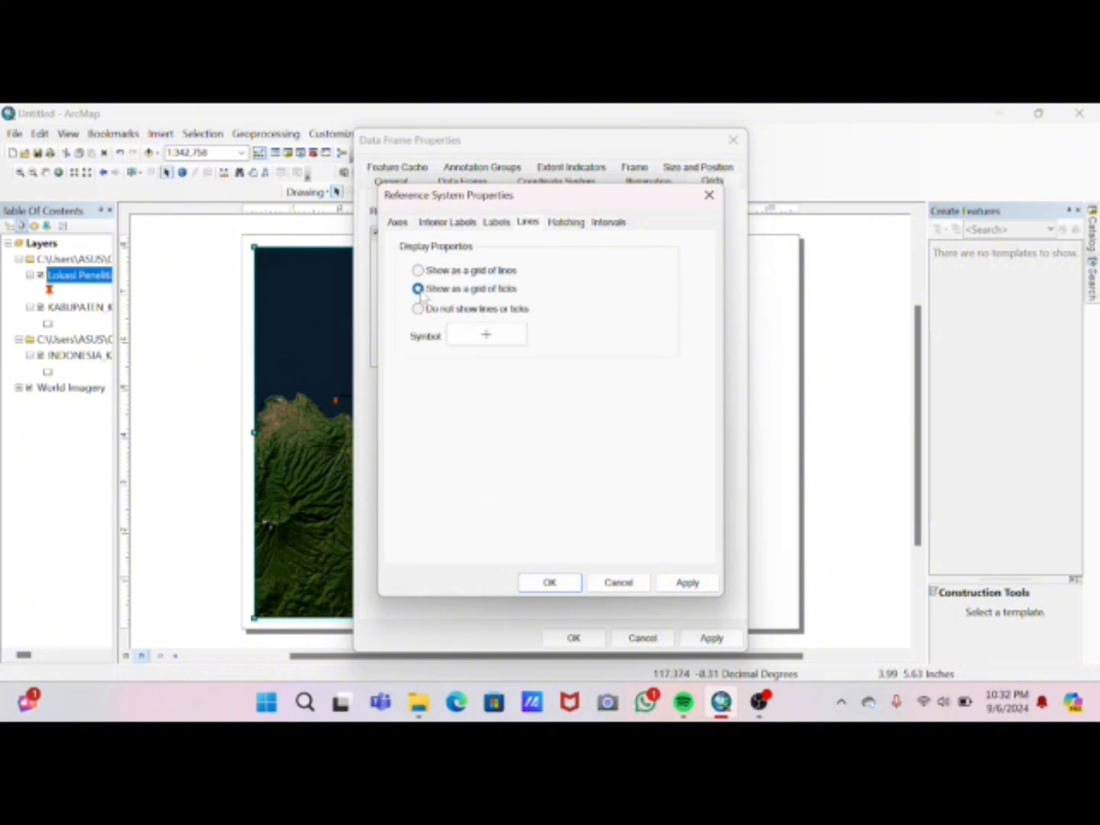
left_click(605, 224)
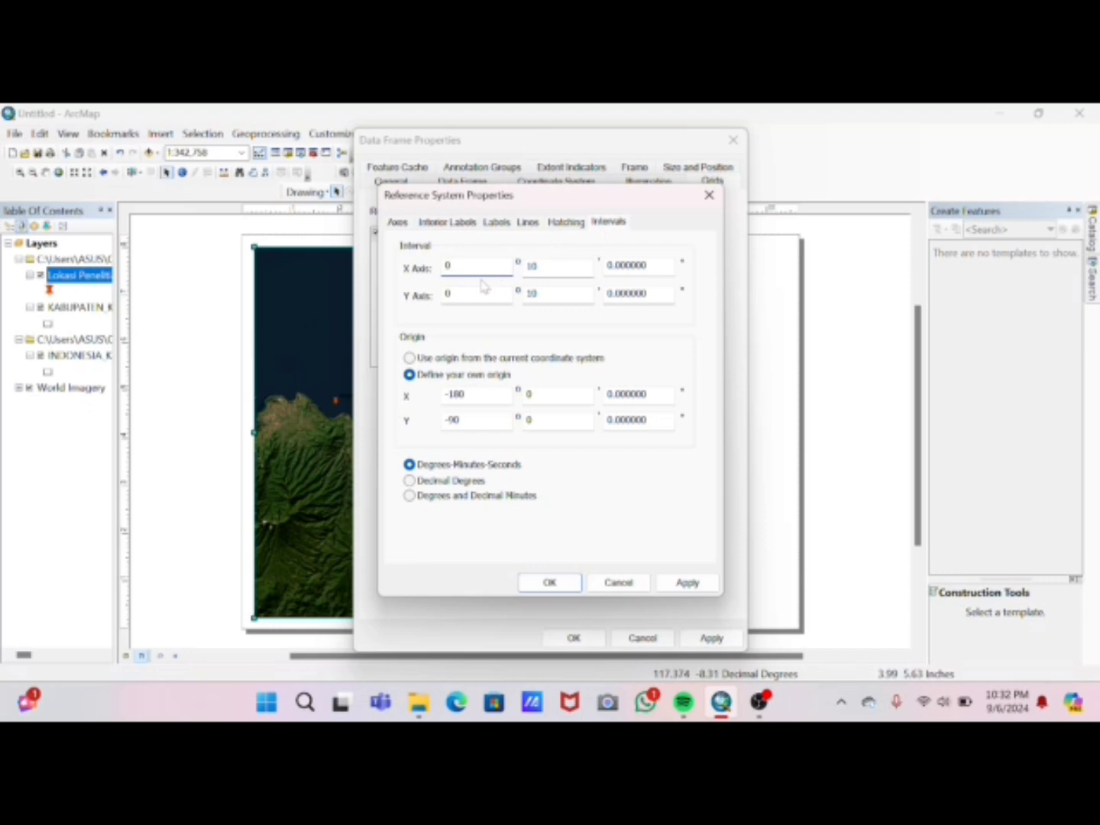
left_click(448, 293)
left_click(536, 265)
key("Return")
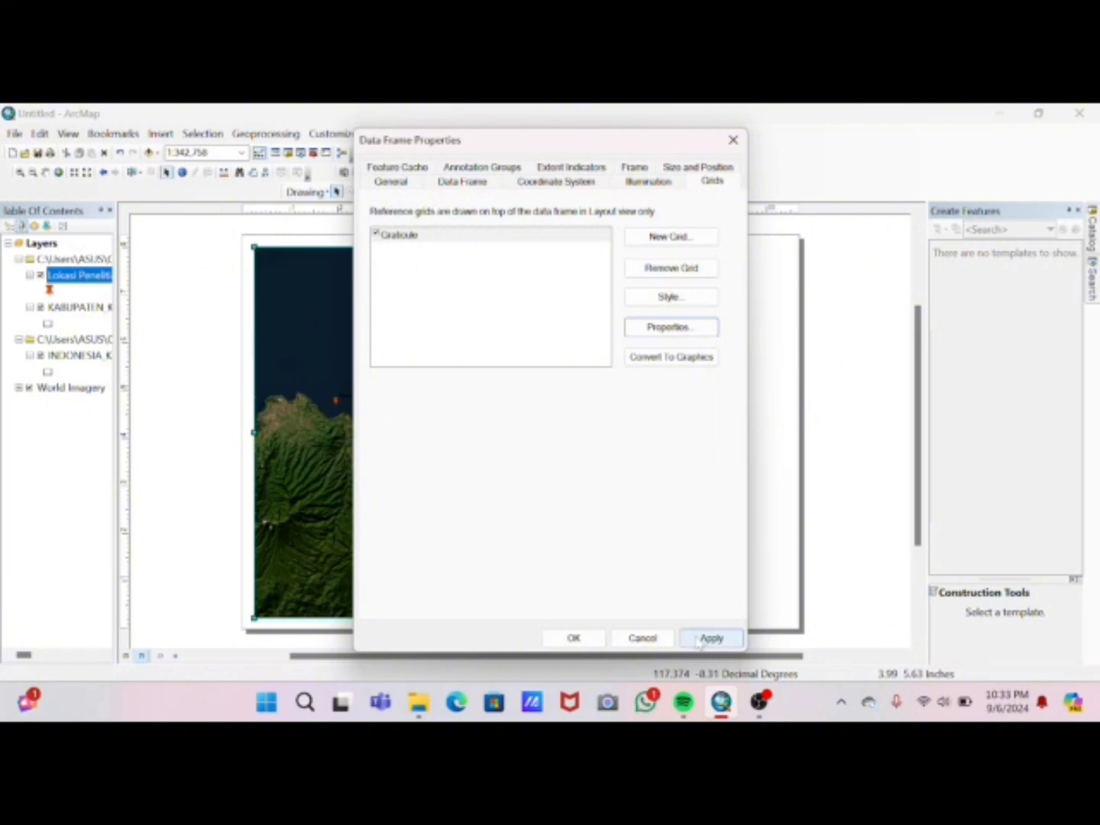
left_click(703, 639)
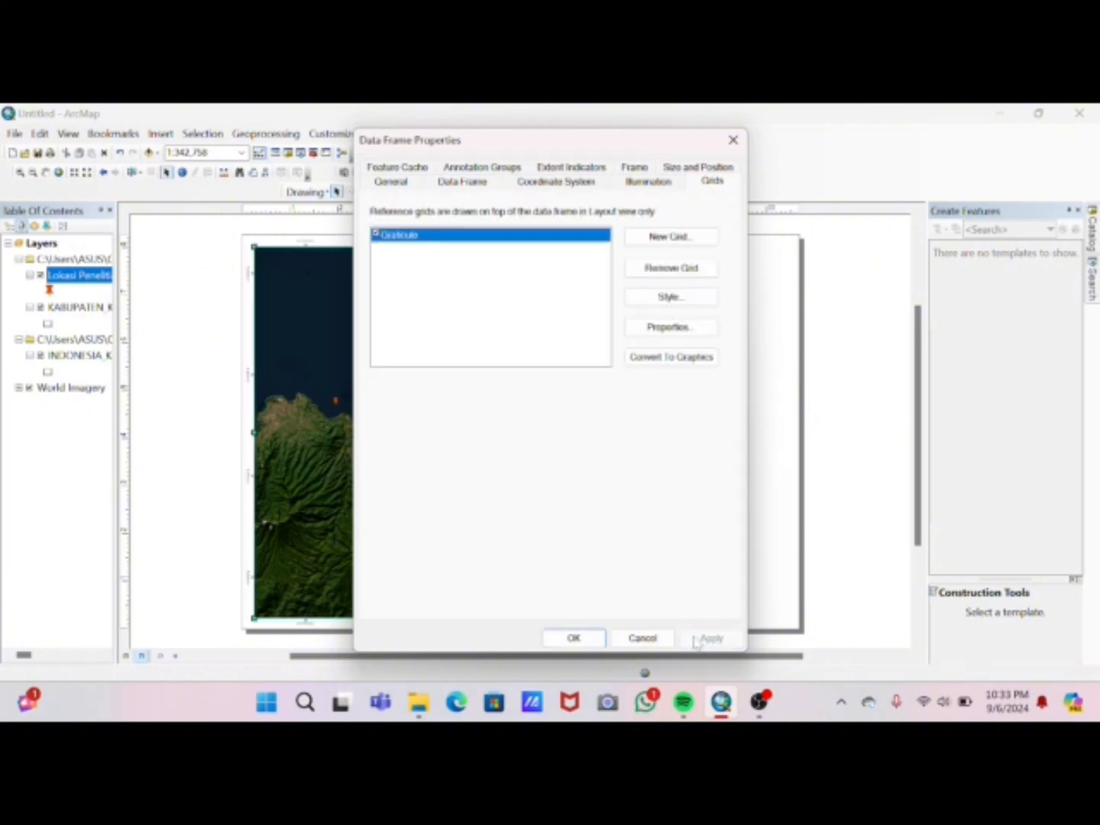
left_click(573, 638)
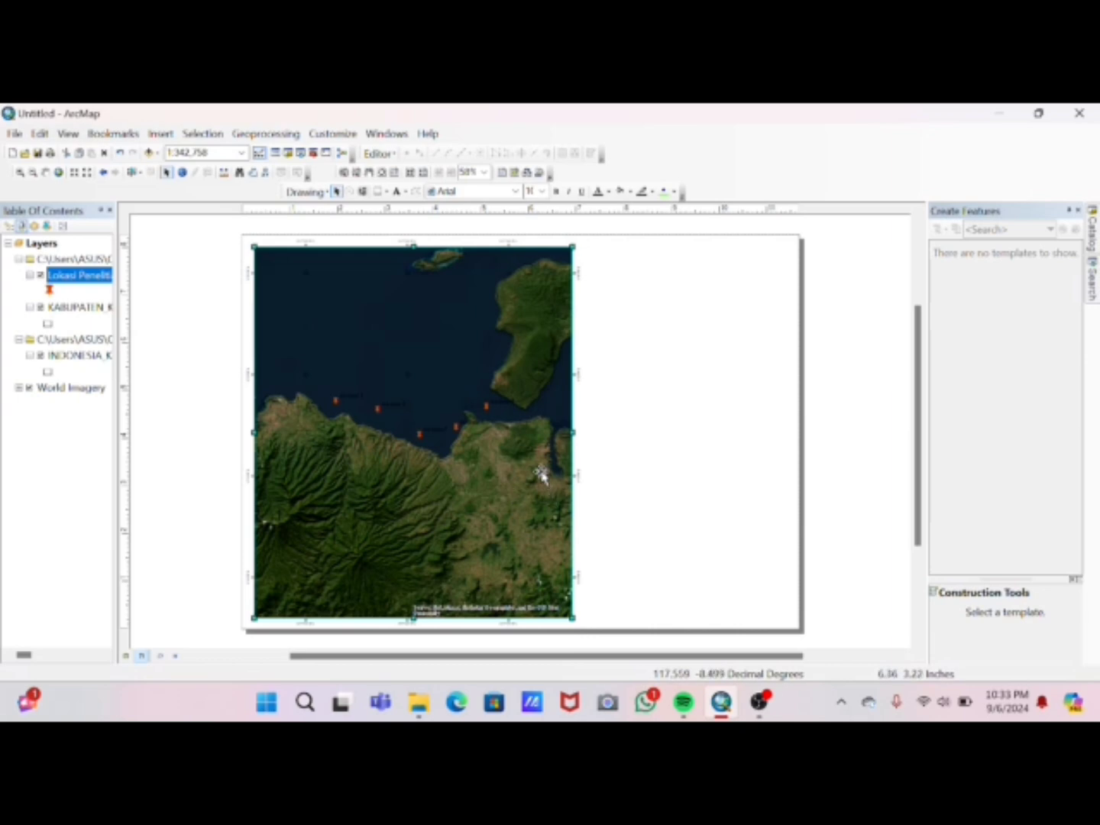
Draw a rectangle about 4.25 by 2.07 in to the right of the map, its upper edge level with the data frame's
left_click(643, 502)
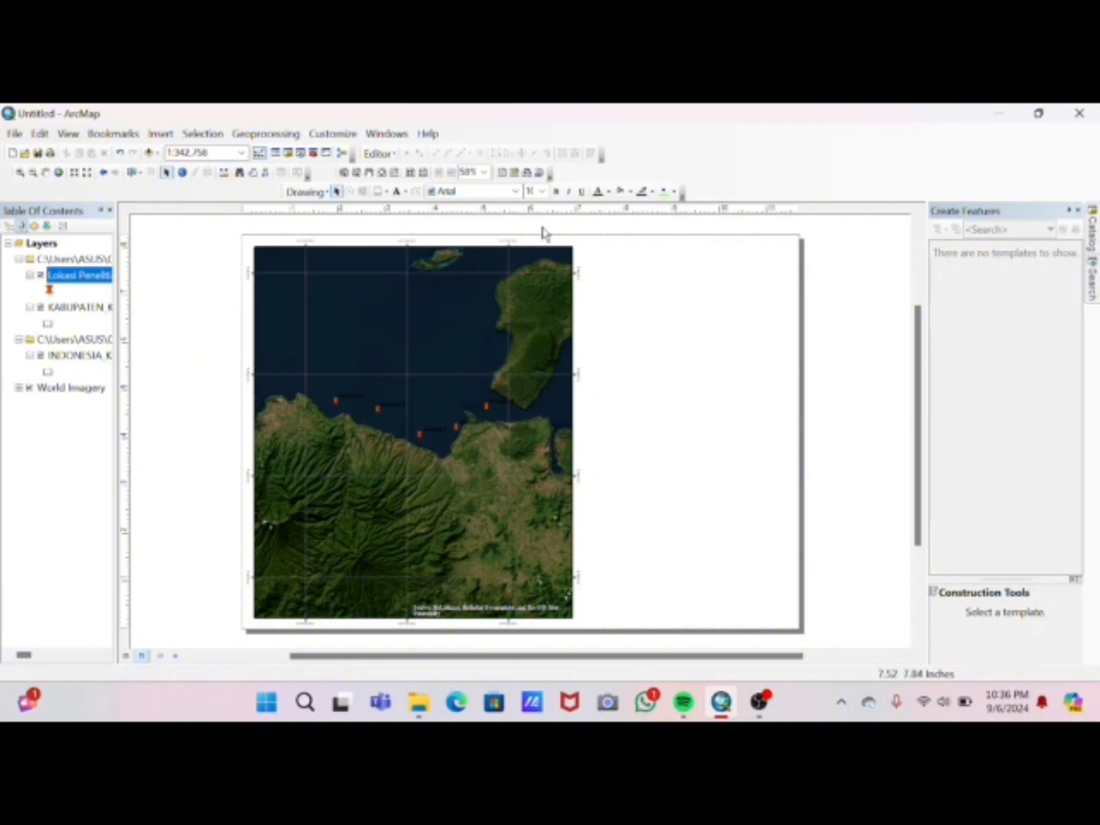
left_click(377, 190)
left_click_drag(584, 250, 787, 348)
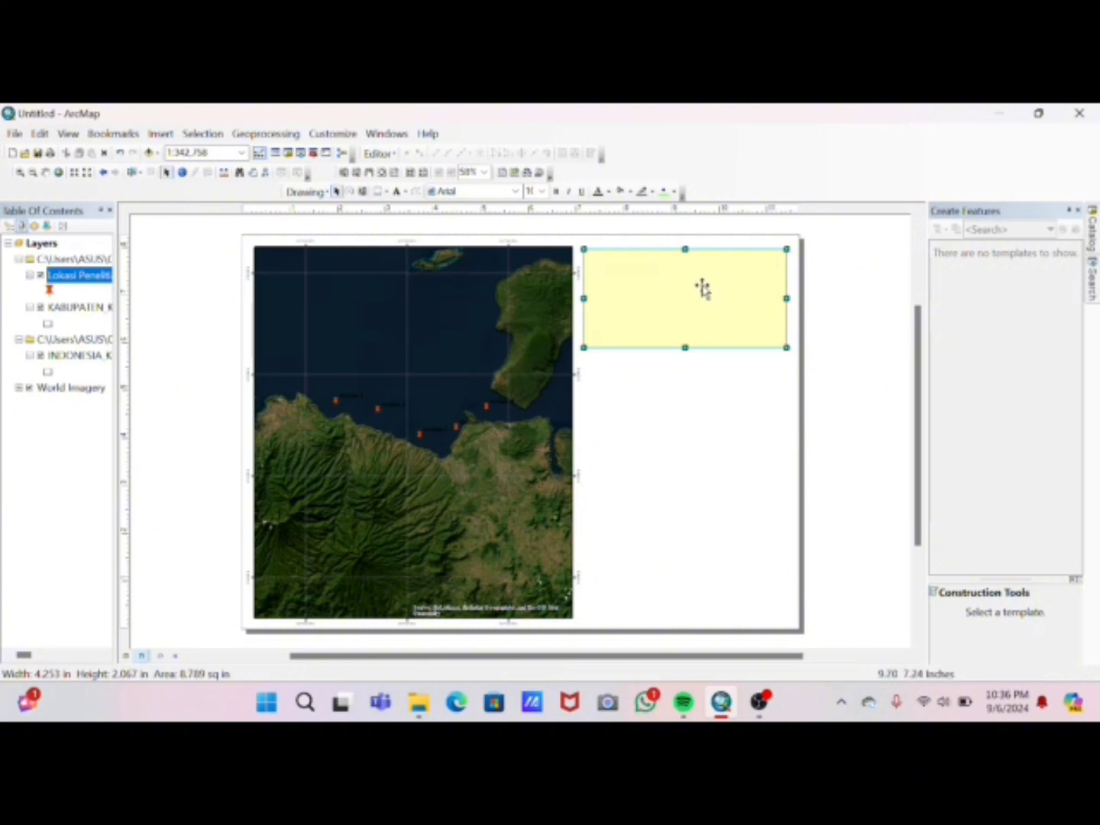
left_click_drag(698, 289, 696, 287)
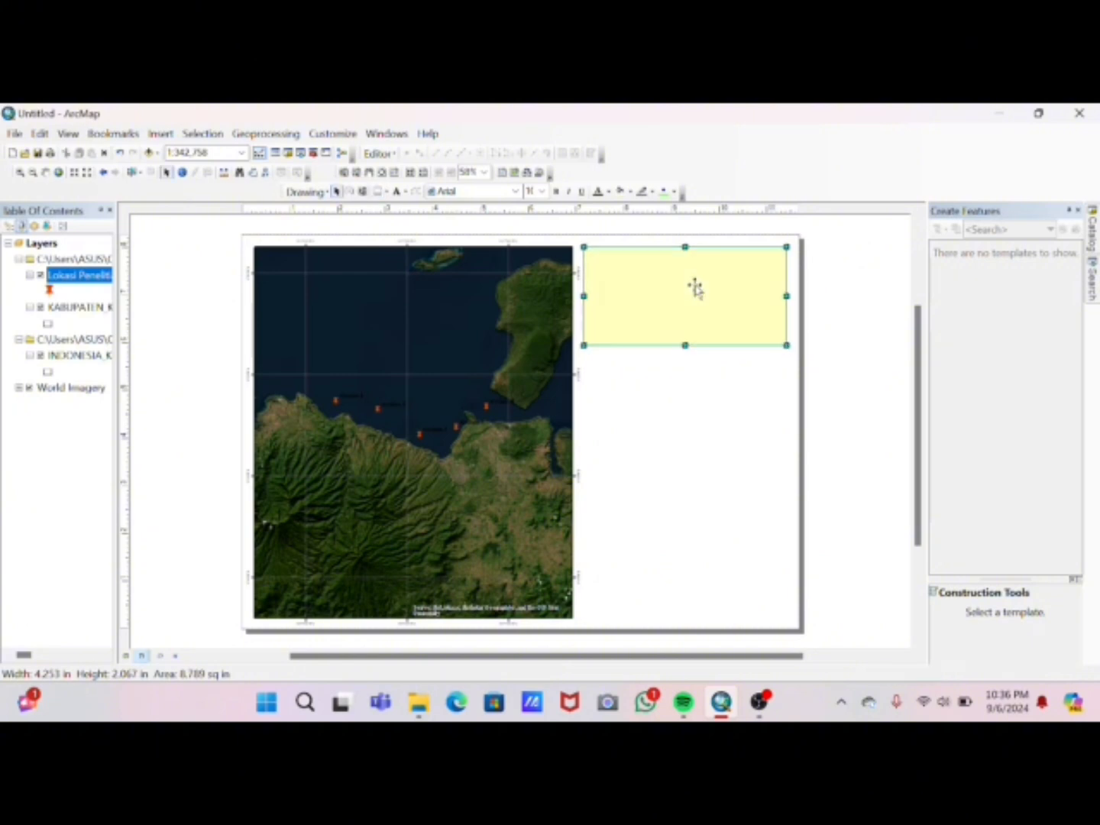
Give the rectangle a white fill and a black outline, and apply the properties
right_click(696, 287)
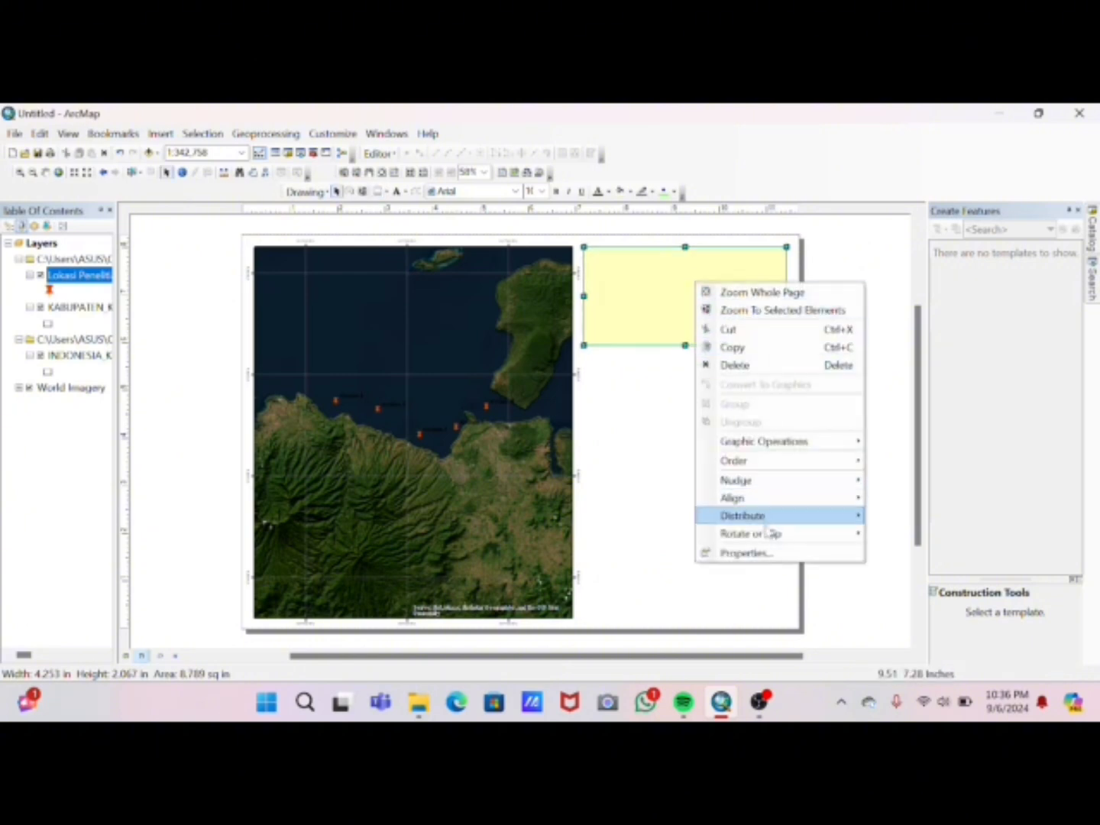
left_click(769, 553)
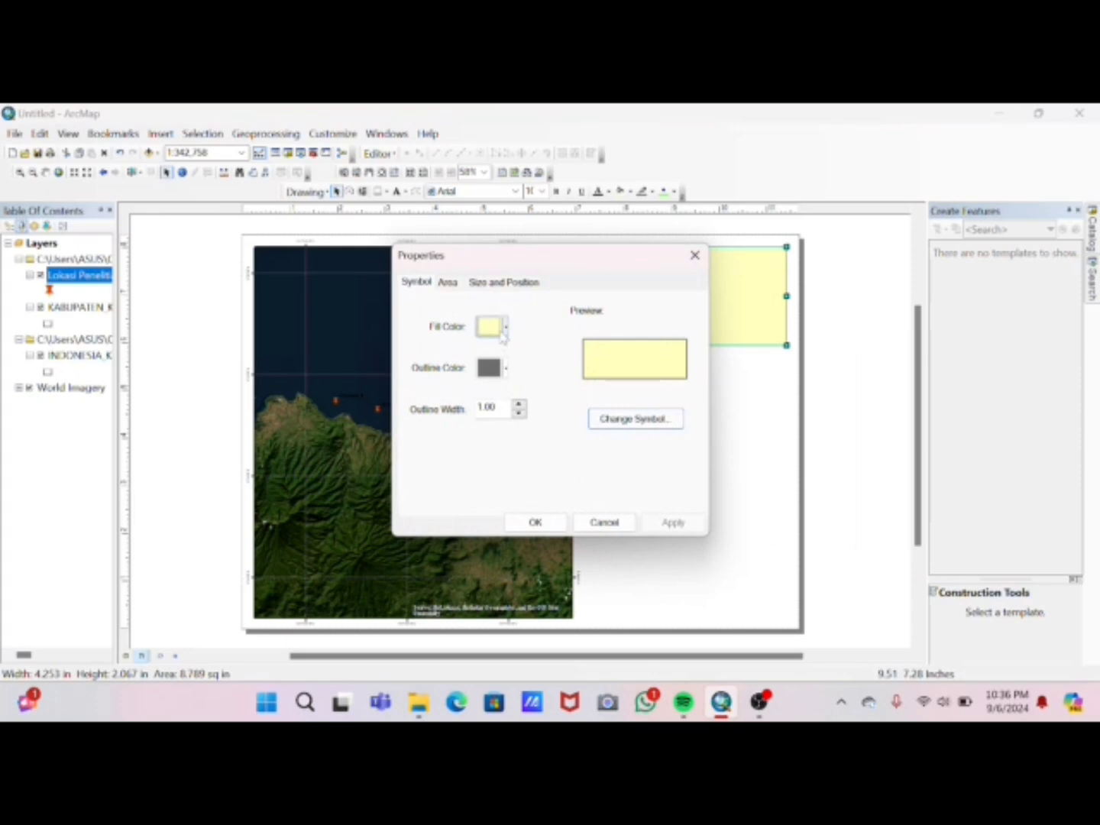
left_click(506, 334)
left_click(483, 369)
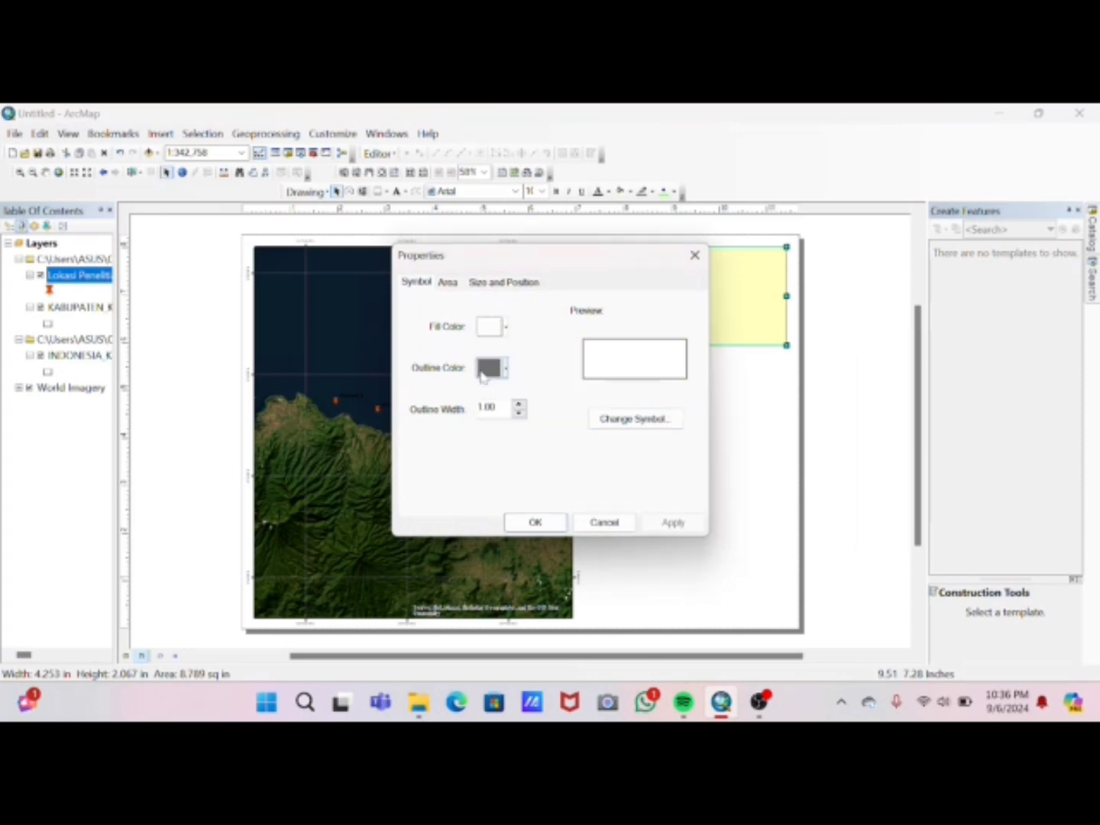
left_click(506, 369)
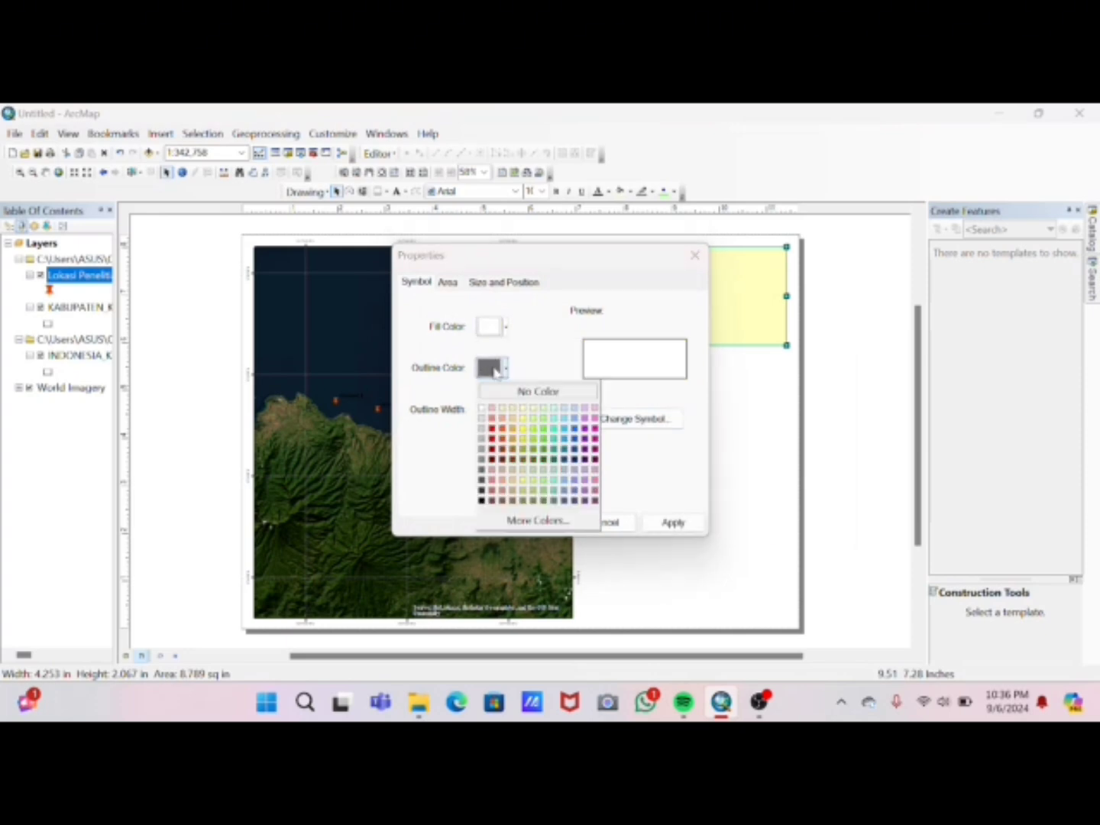
left_click(482, 501)
left_click(674, 524)
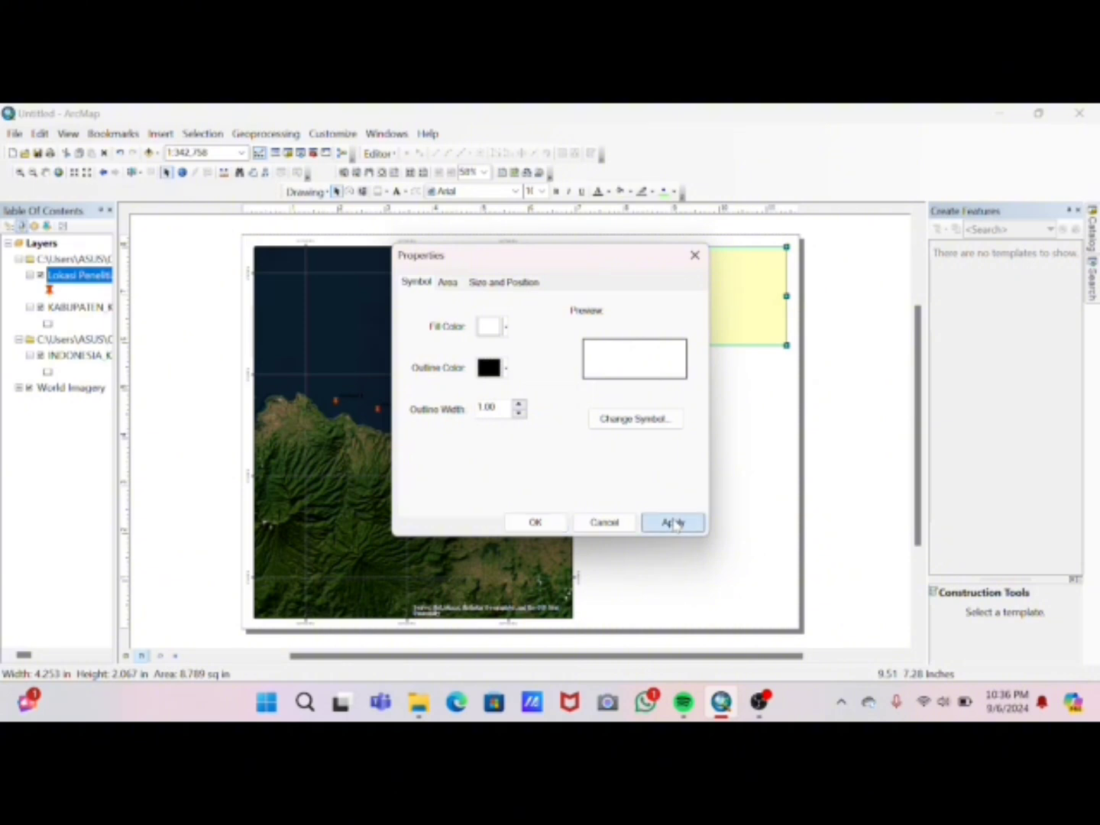
left_click(695, 256)
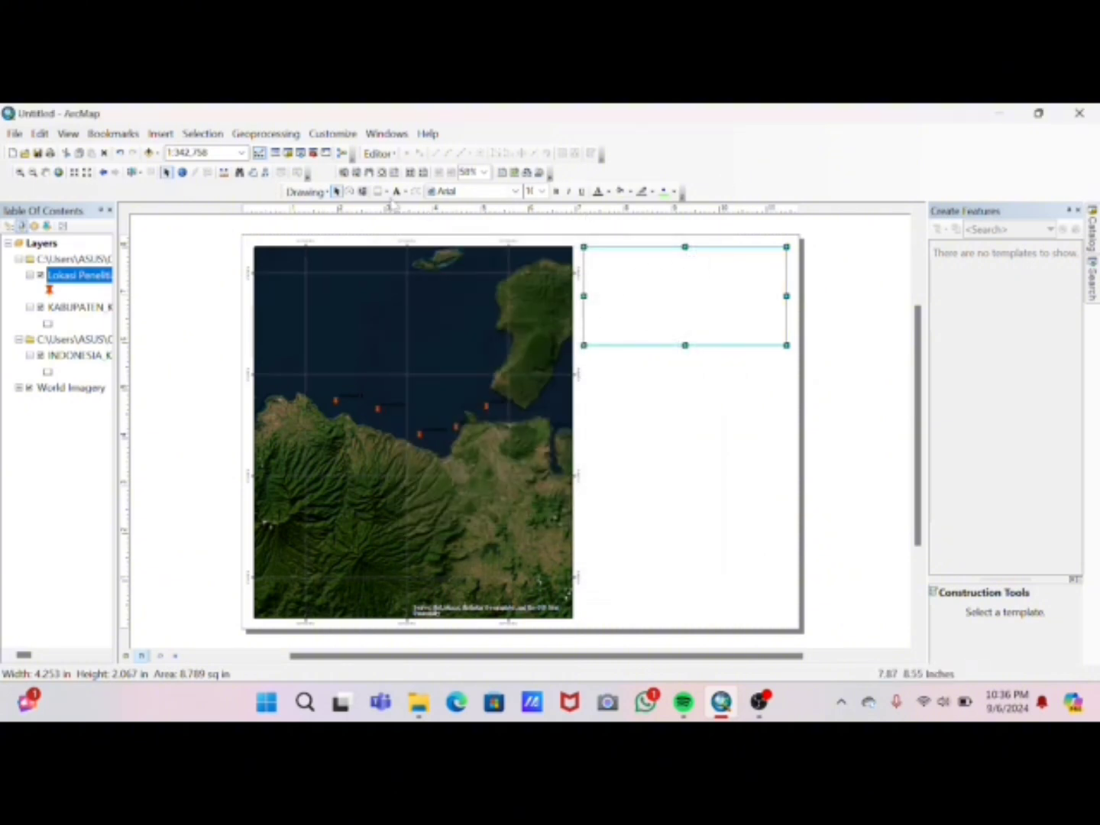
Place a text element in the rectangle and replace its placeholder with a multi-line title starting with Peta Lokasi Penelitian 2024
left_click(396, 192)
left_click(611, 261)
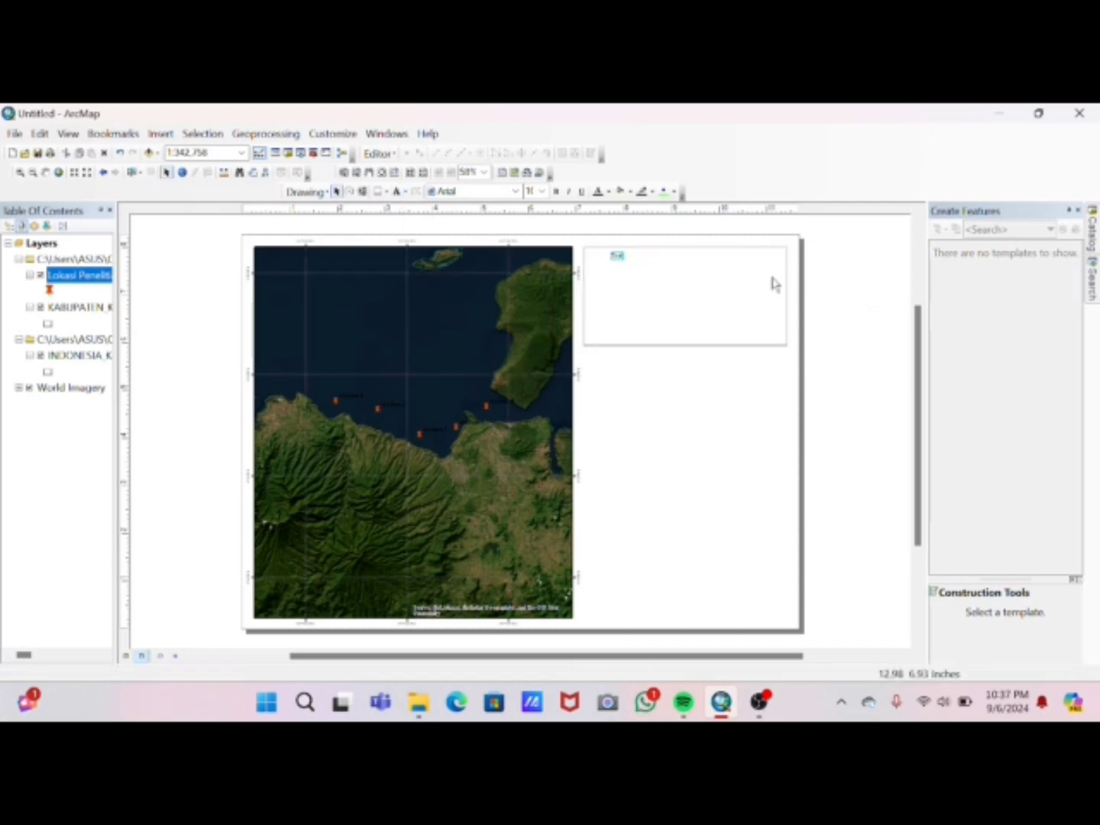
double_click(616, 256)
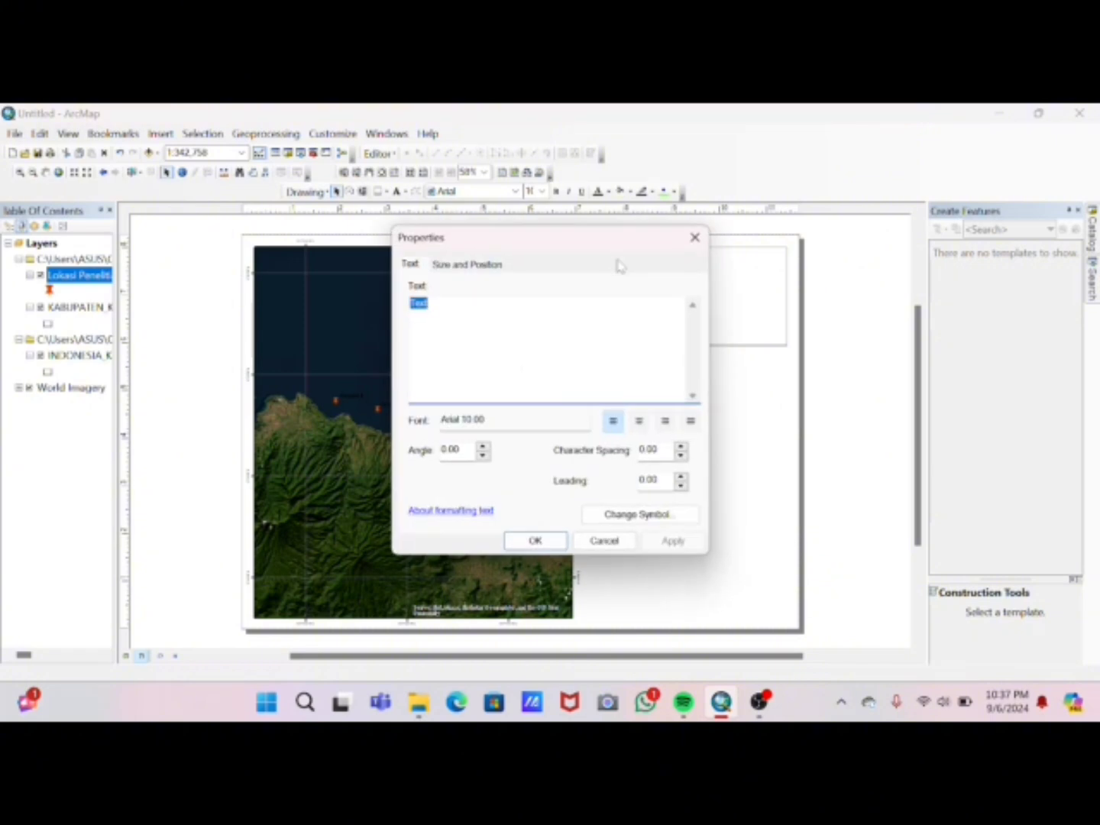
key("BackSpace")
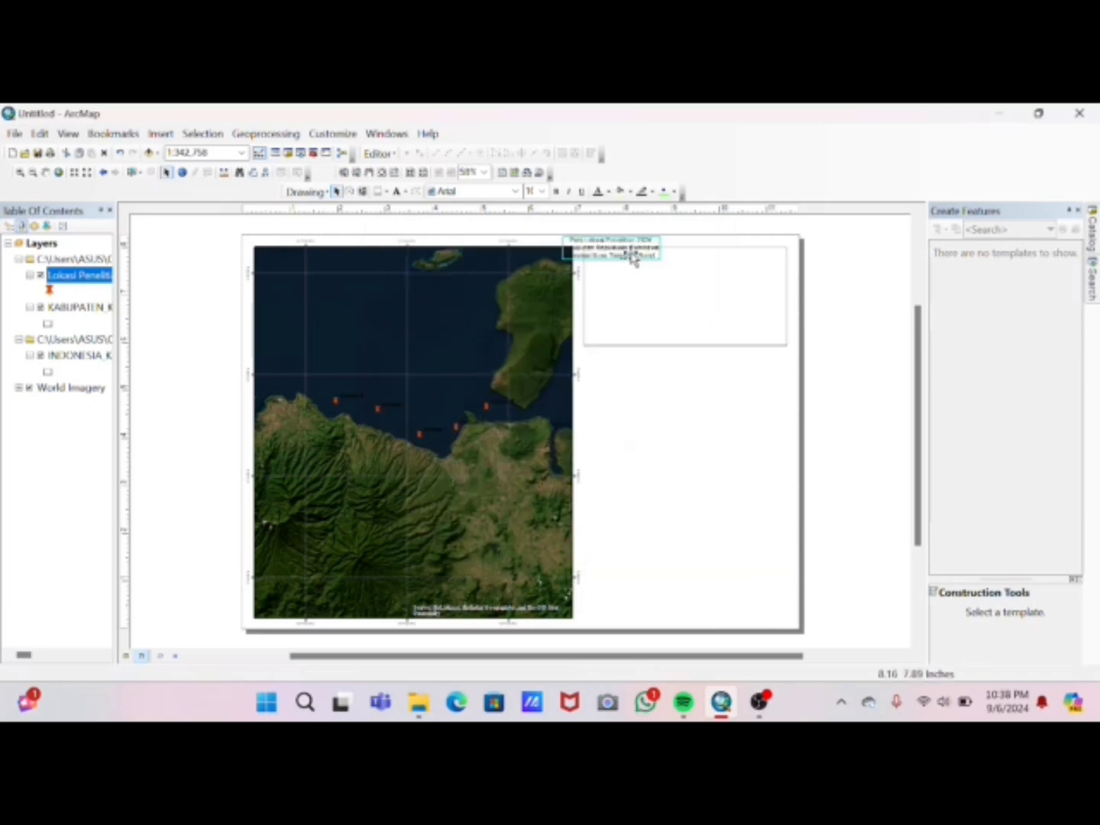
Move the three-line title to the upper part of the white box and format it in bold Times New Roman
left_click_drag(695, 260, 697, 262)
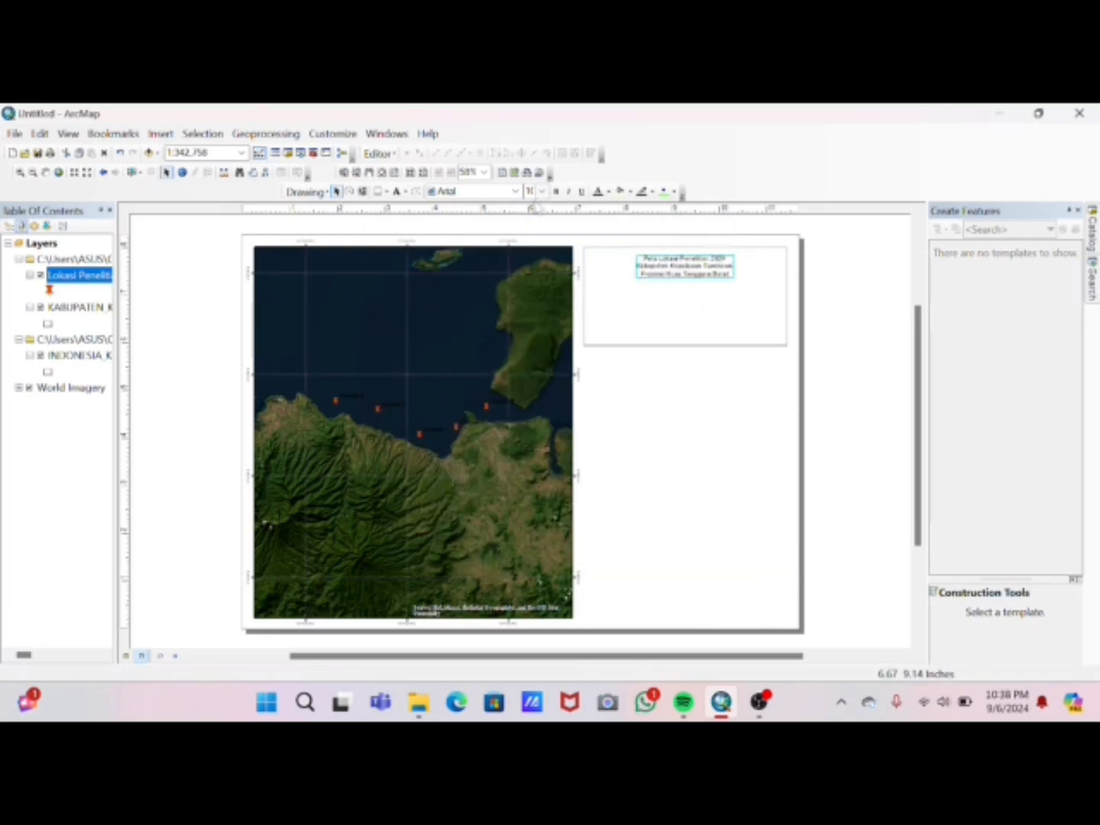
left_click(515, 191)
type("Tahoma")
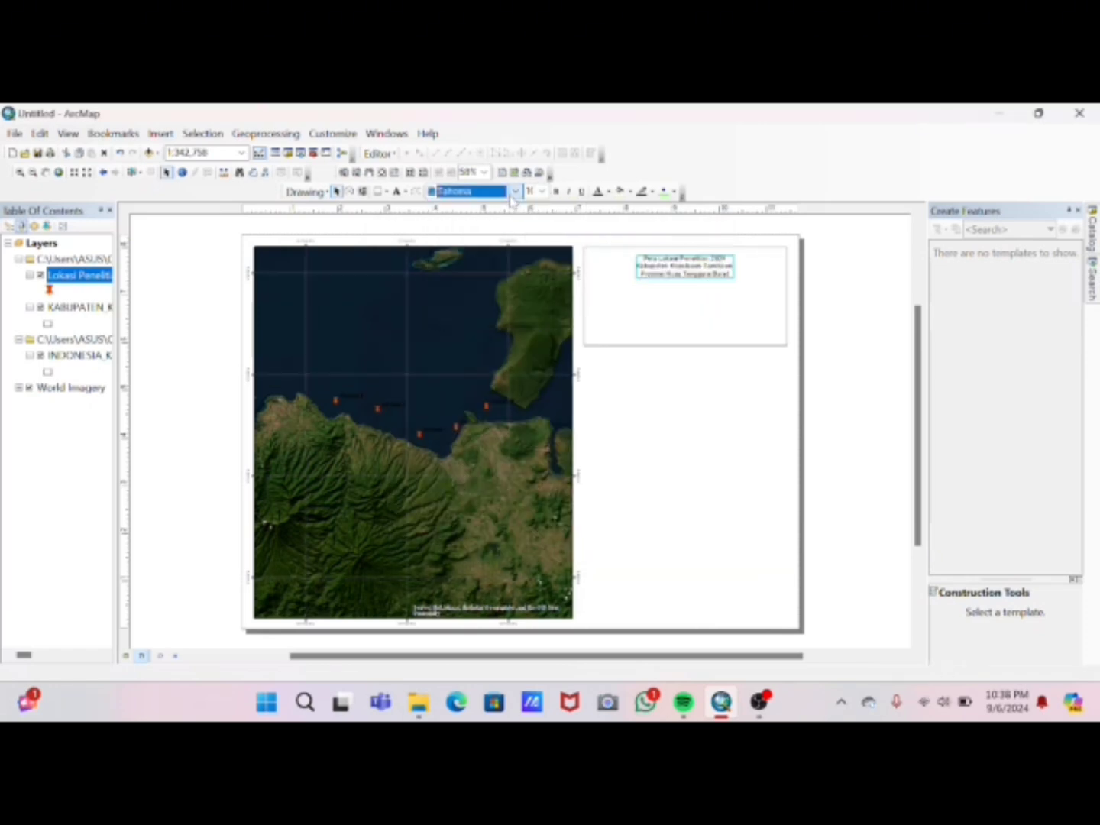
key("Return")
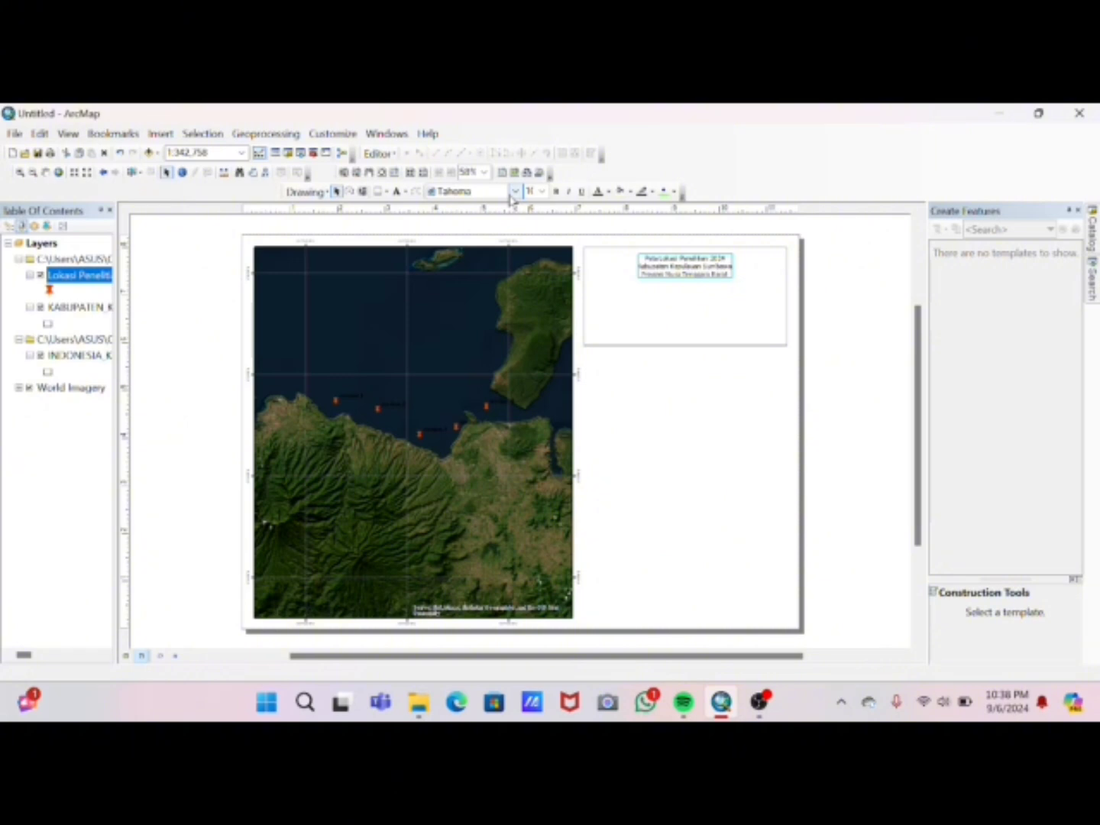
left_click(515, 191)
key("Down")
key("Down")
key("Return")
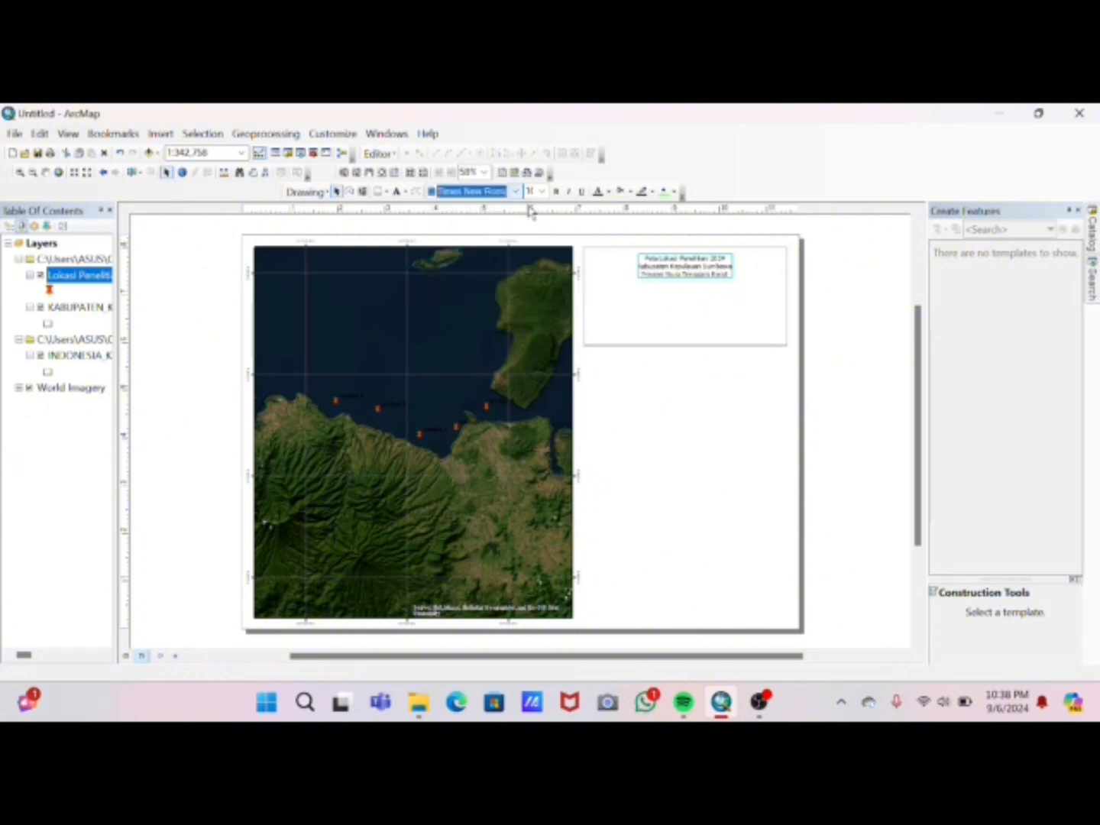
left_click(558, 191)
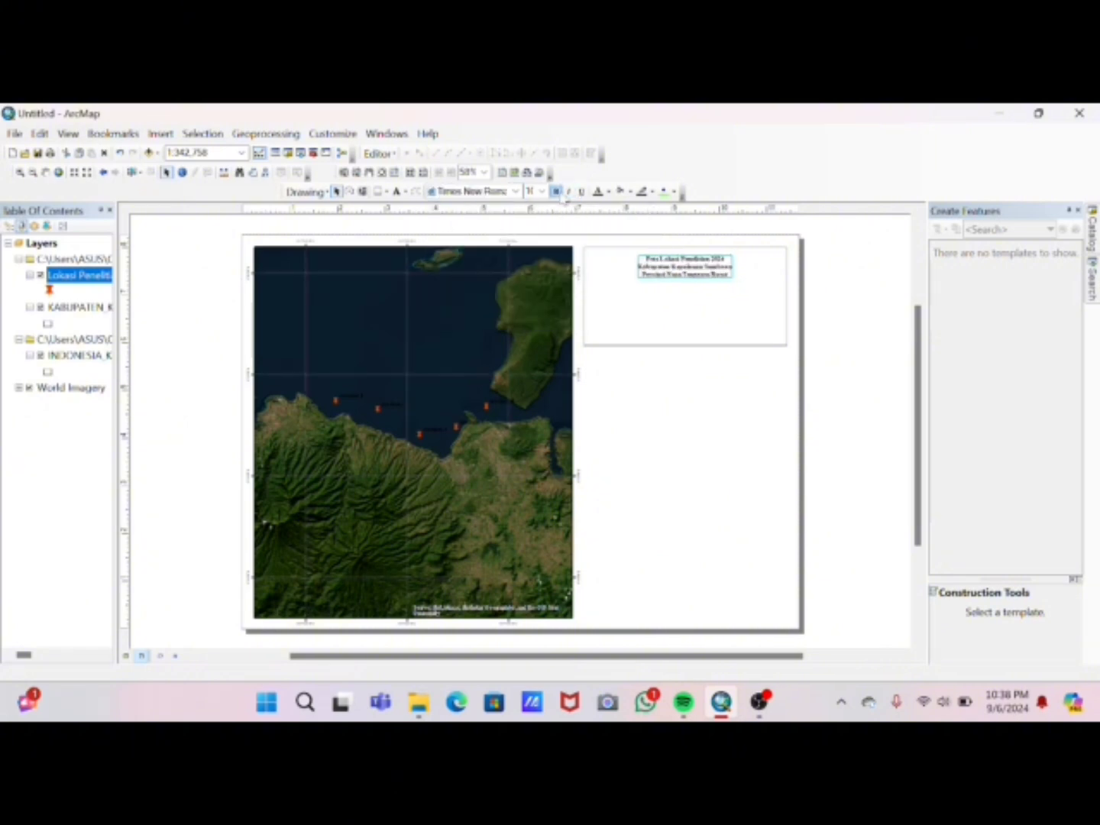
left_click(825, 271)
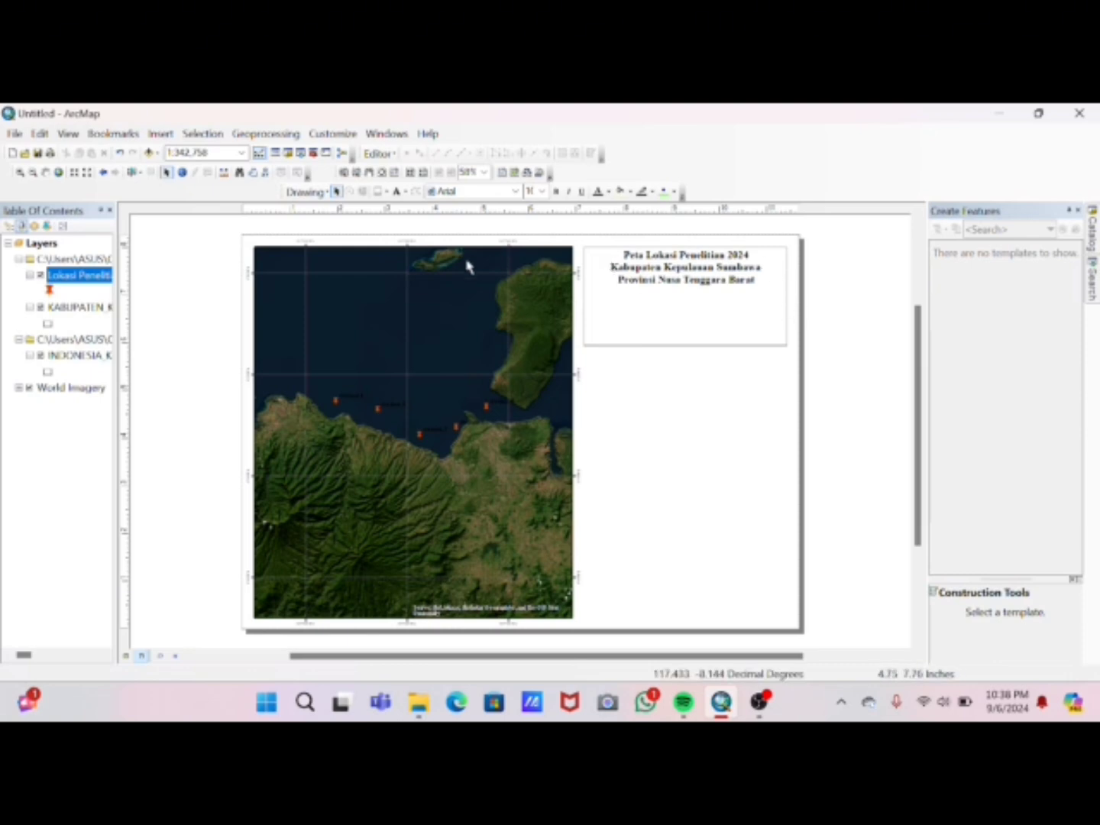
Insert the ESRI North 8 north arrow and place it centred beneath the title in the white box
left_click(158, 136)
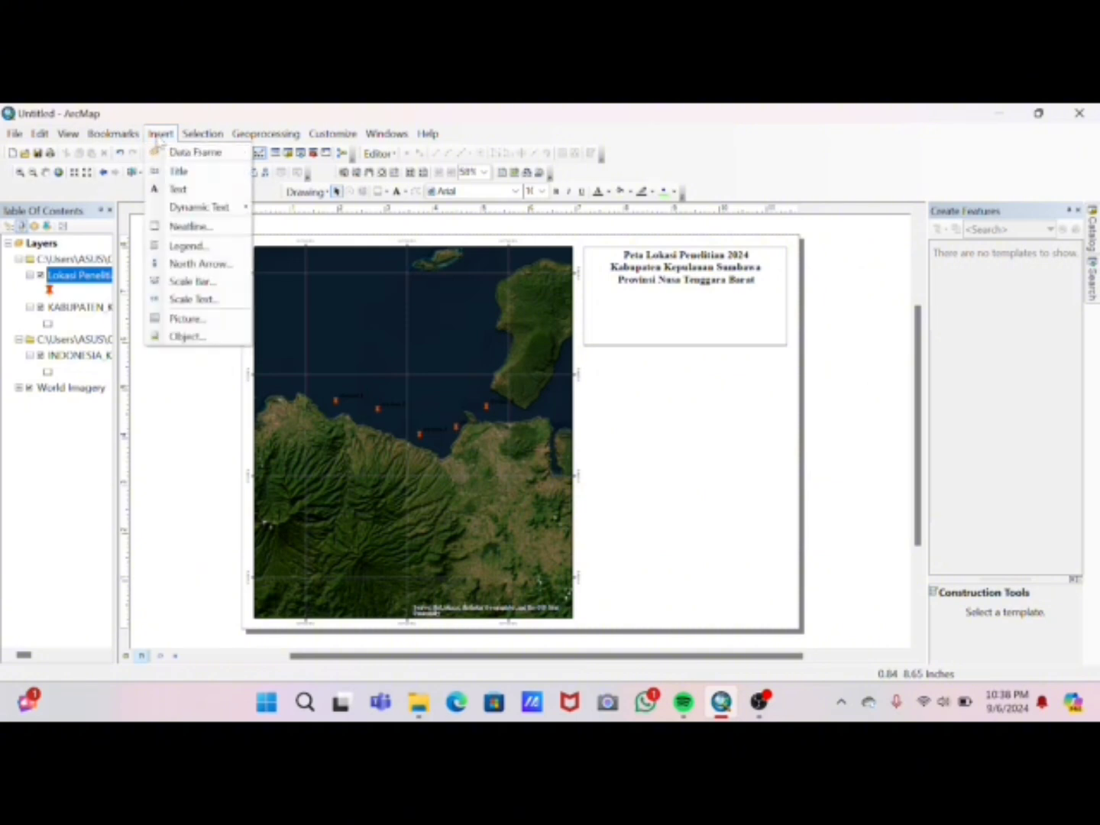
left_click(207, 264)
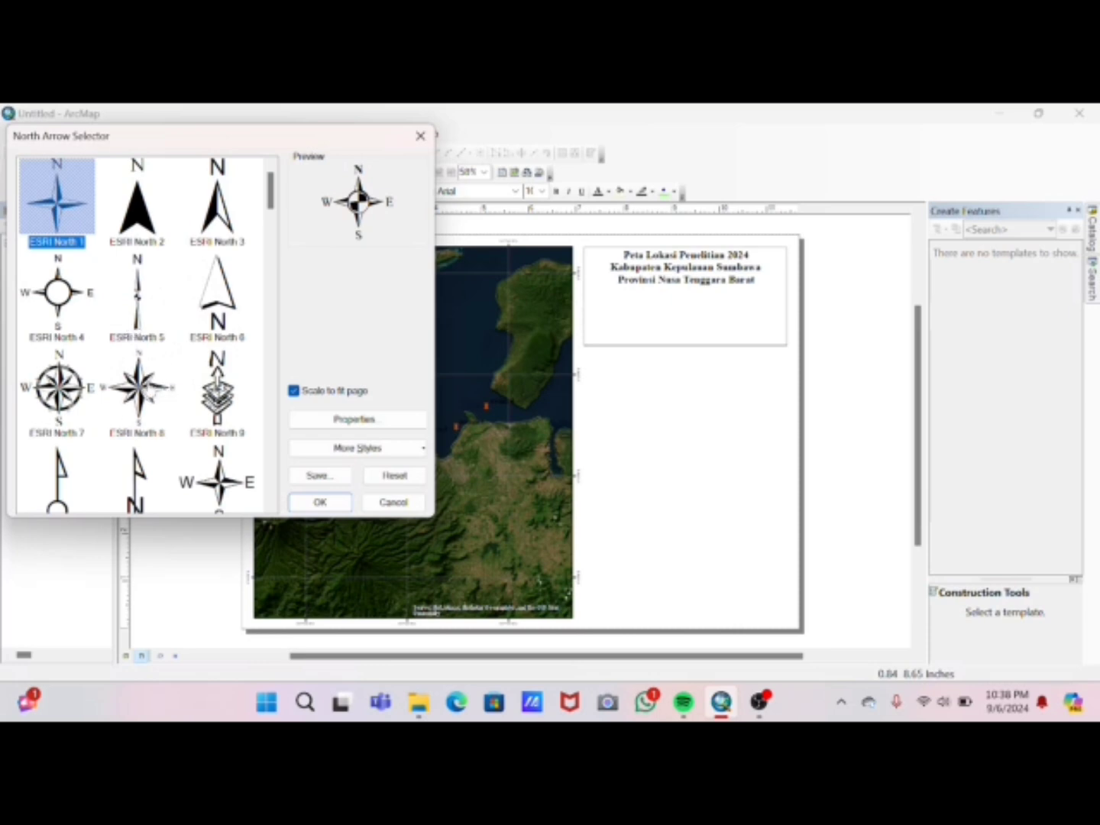
left_click(150, 391)
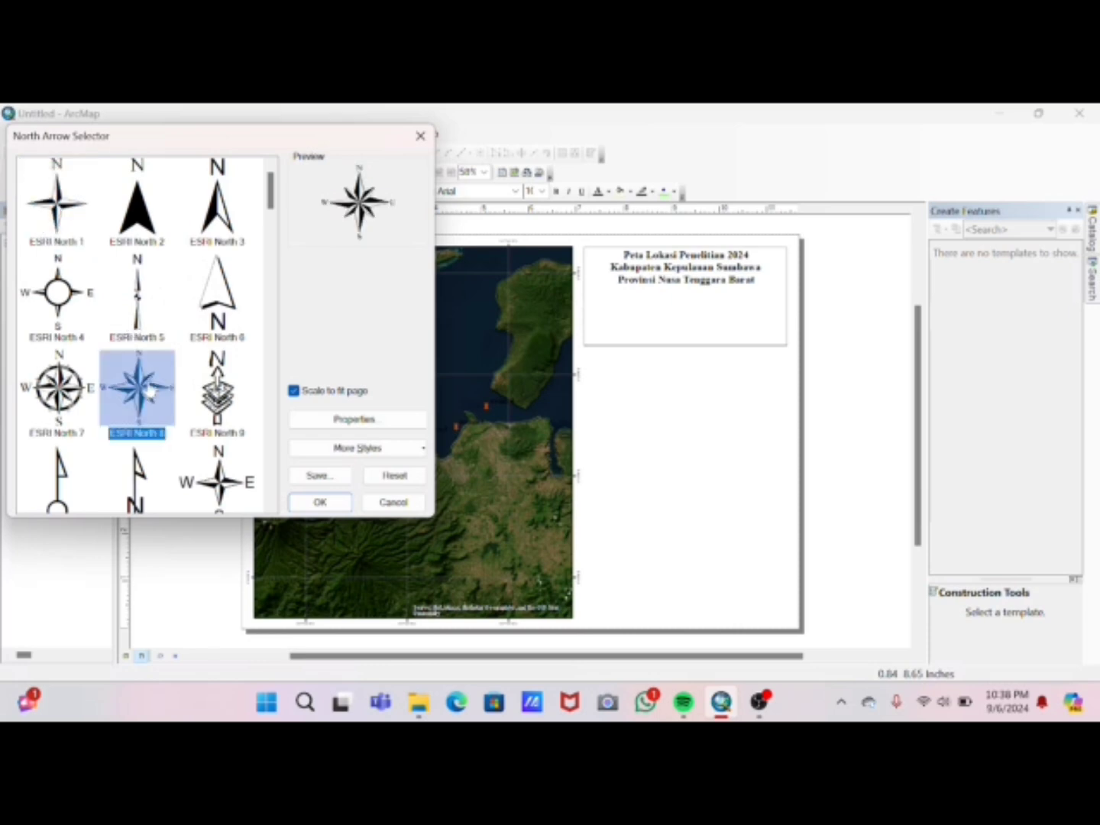
left_click(332, 502)
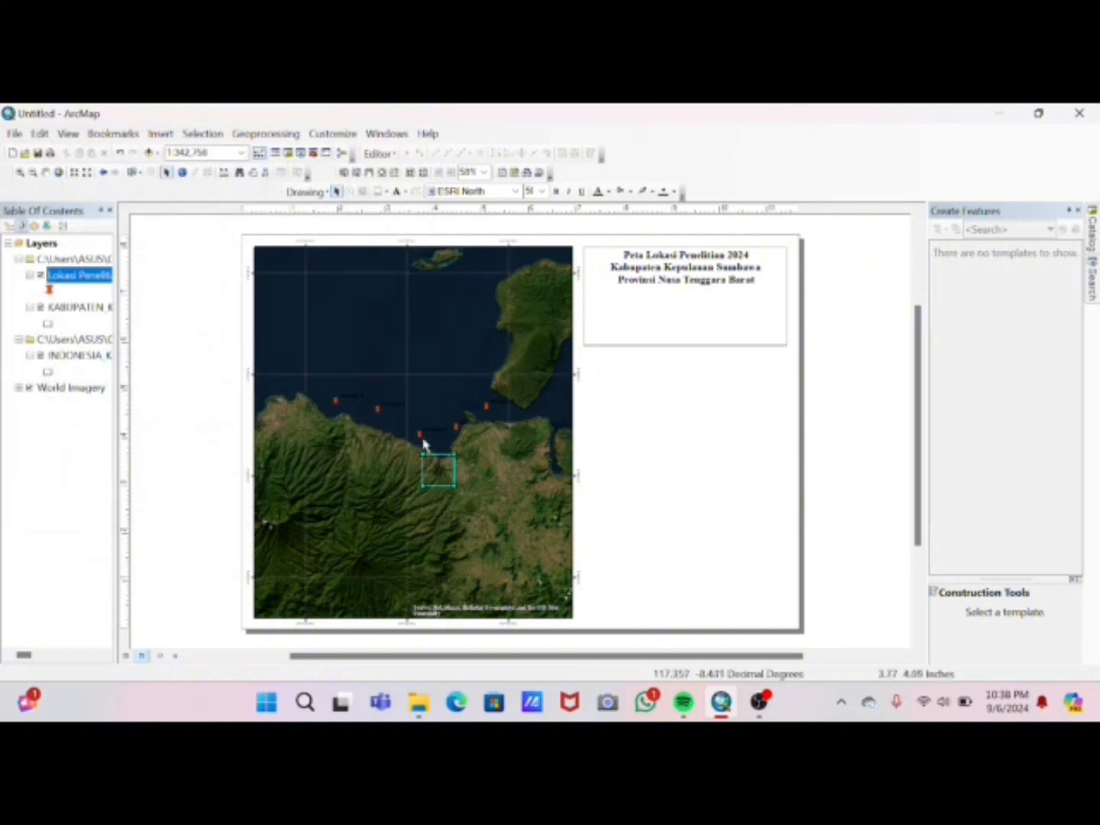
left_click_drag(439, 470, 687, 304)
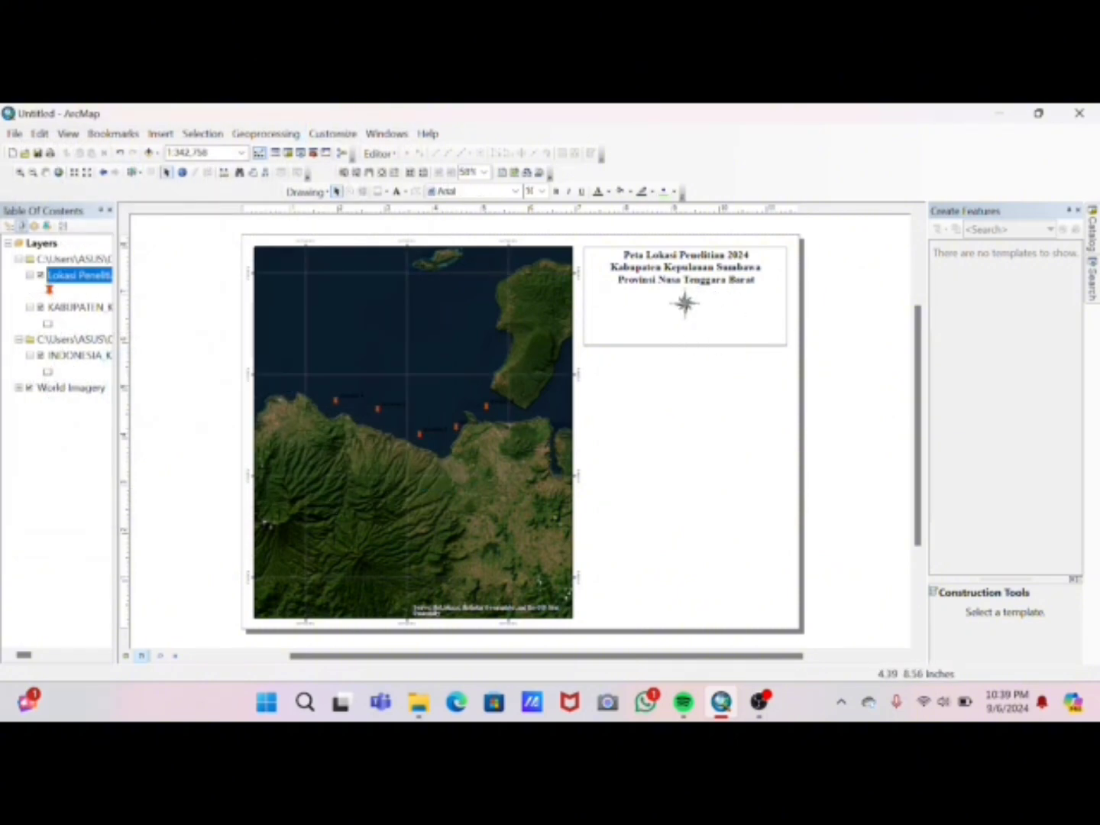
Insert a scale bar in the Alternating Scale Bar 1 style with its division units set to Kilometers
left_click(159, 134)
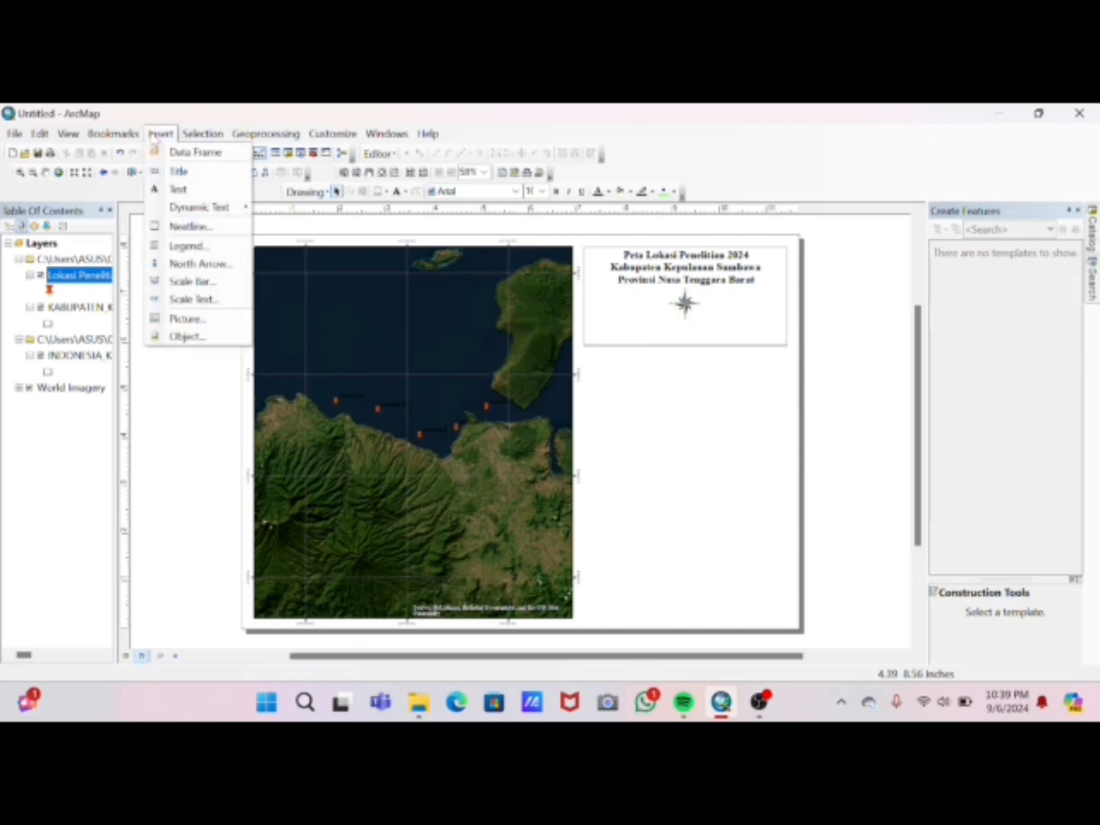
left_click(232, 281)
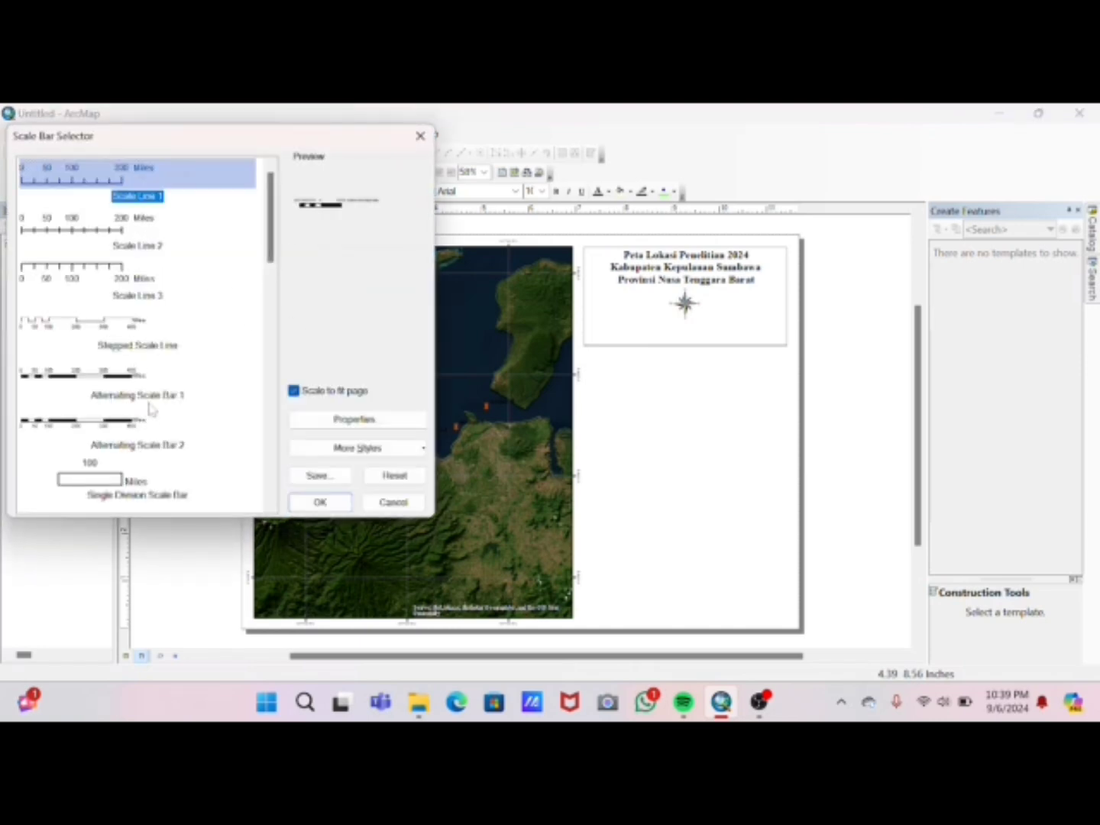
left_click(145, 381)
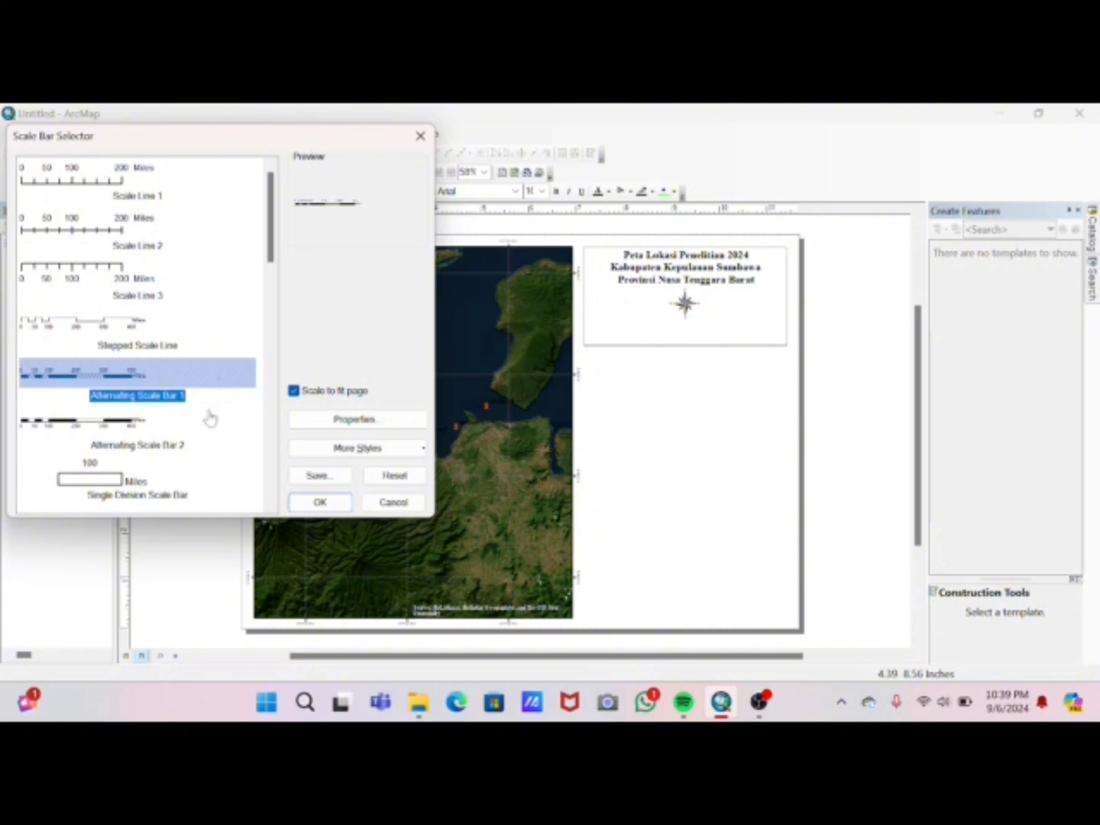
left_click(362, 424)
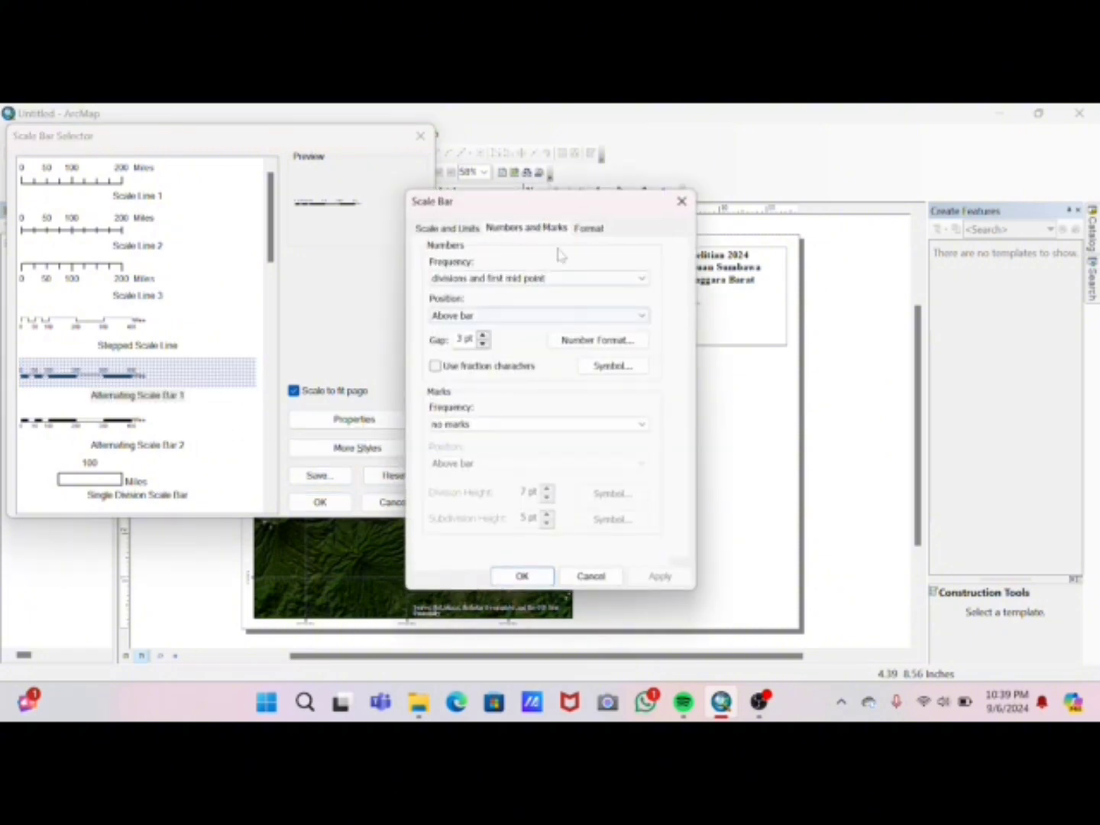
left_click(462, 230)
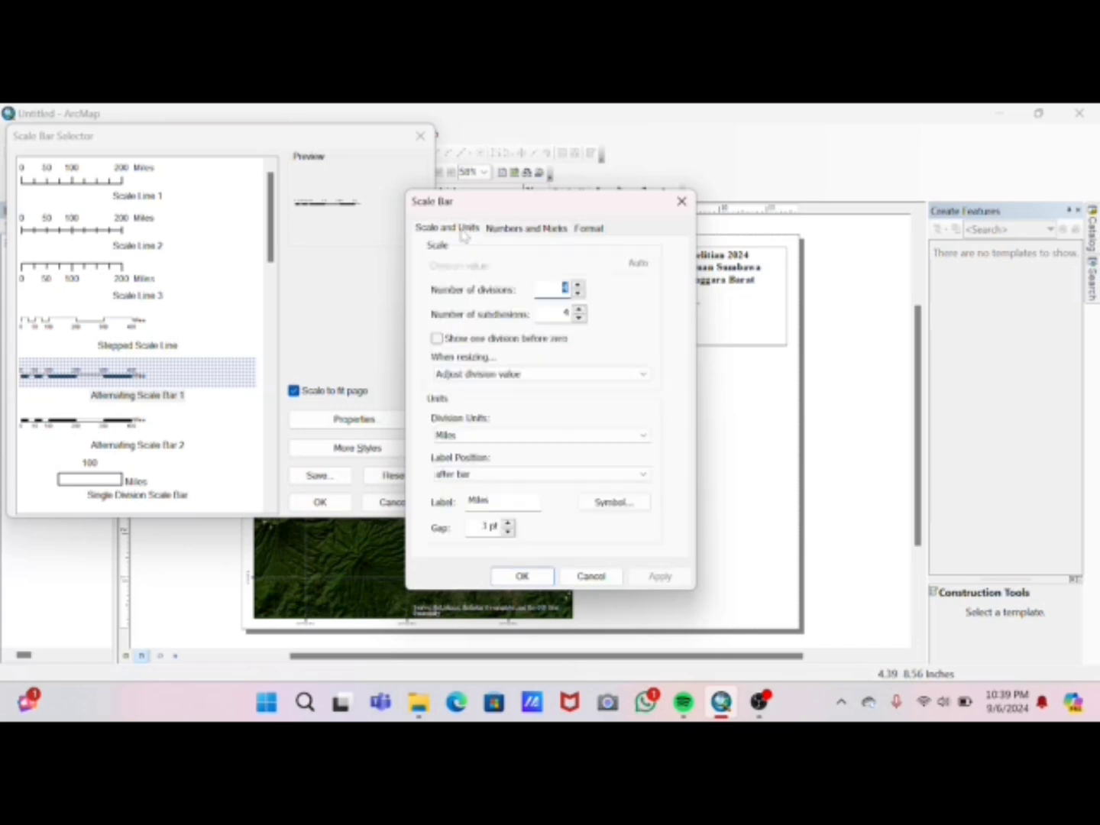
left_click(592, 436)
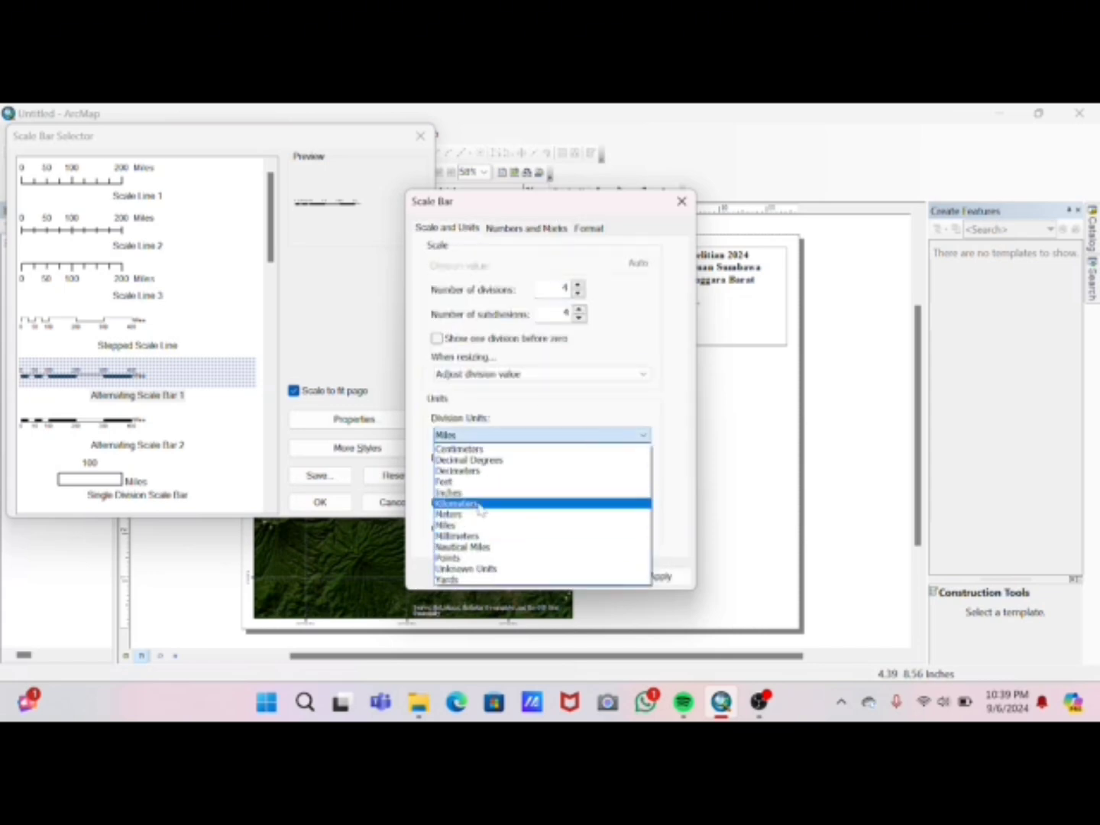
left_click(464, 505)
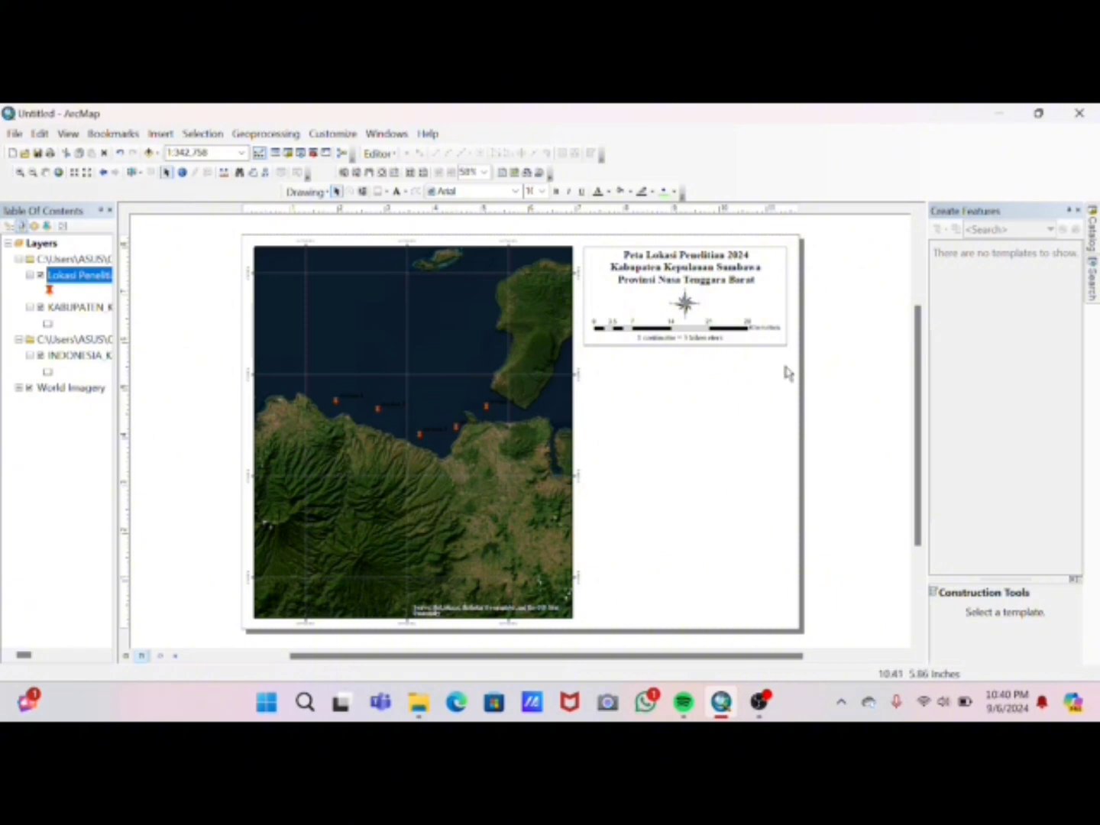
left_click(719, 339)
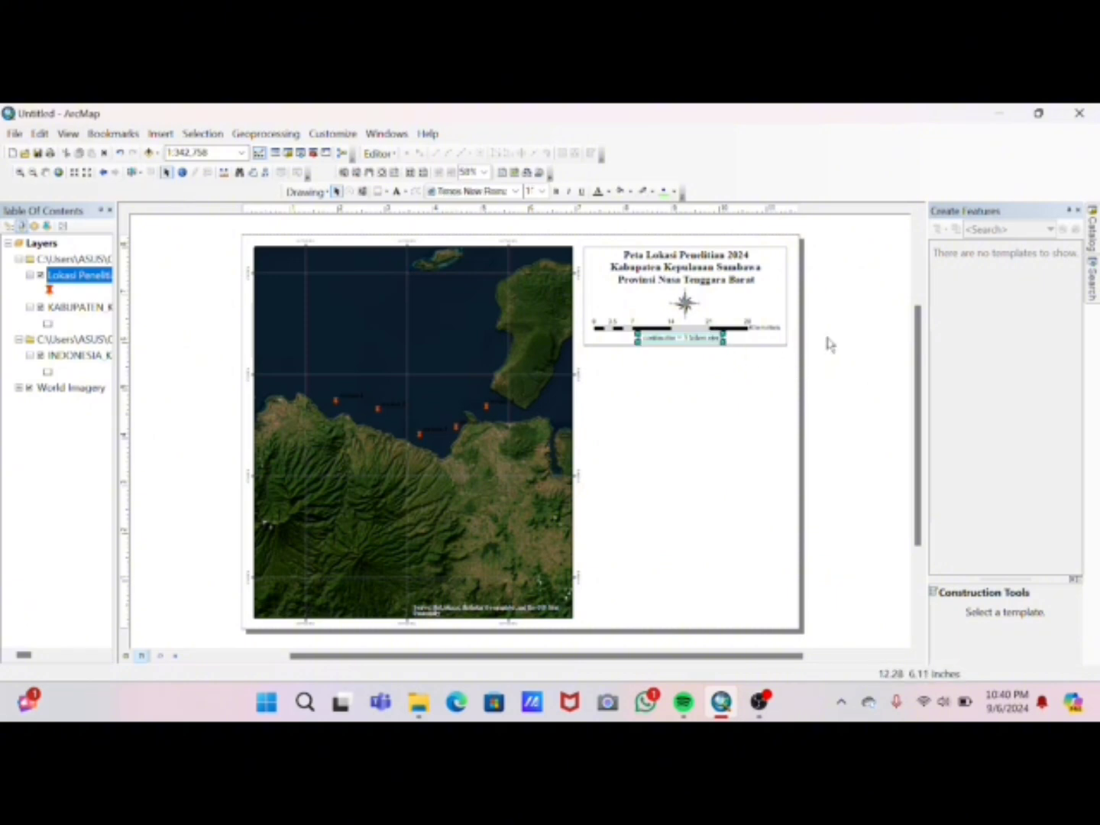
left_click(643, 388)
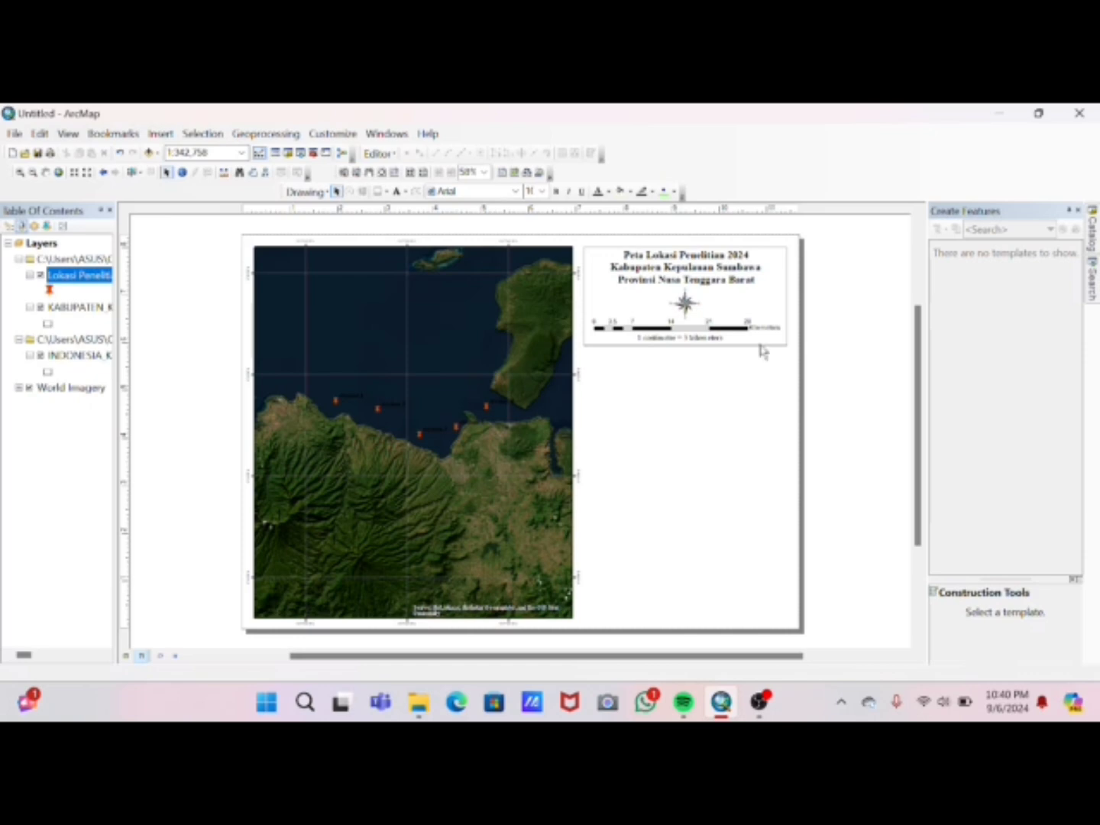
Insert a legend with the layers Lokasi Penelitian P.sumbawa, KABUPATEN_KEPULAUAN_SUMBAWA and INDONESIA_KAB as its items
left_click(161, 134)
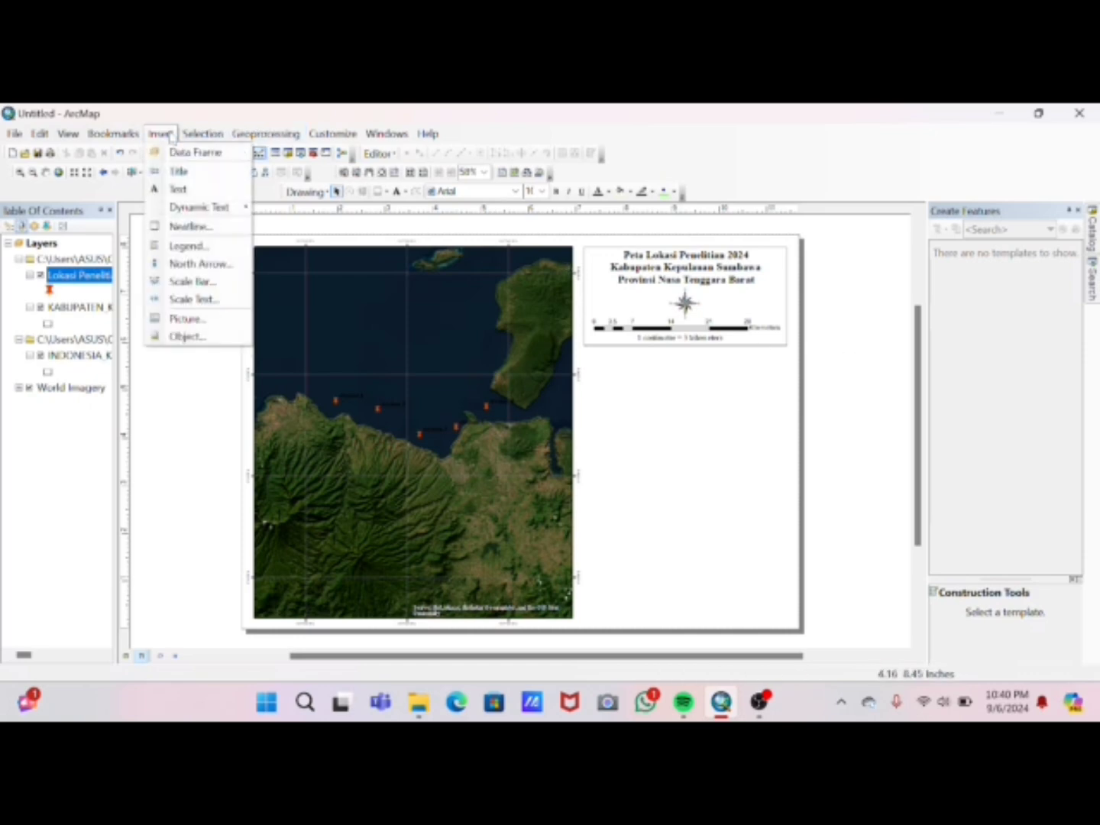
left_click(204, 245)
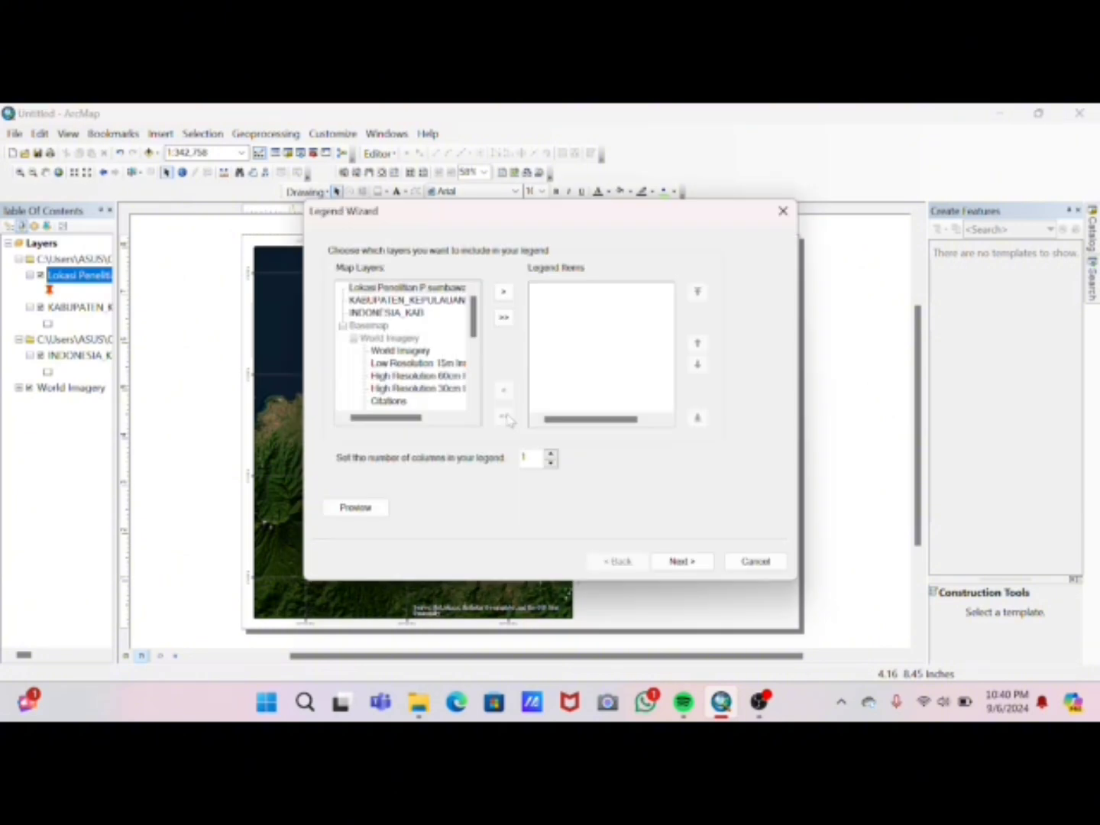
left_click(407, 288)
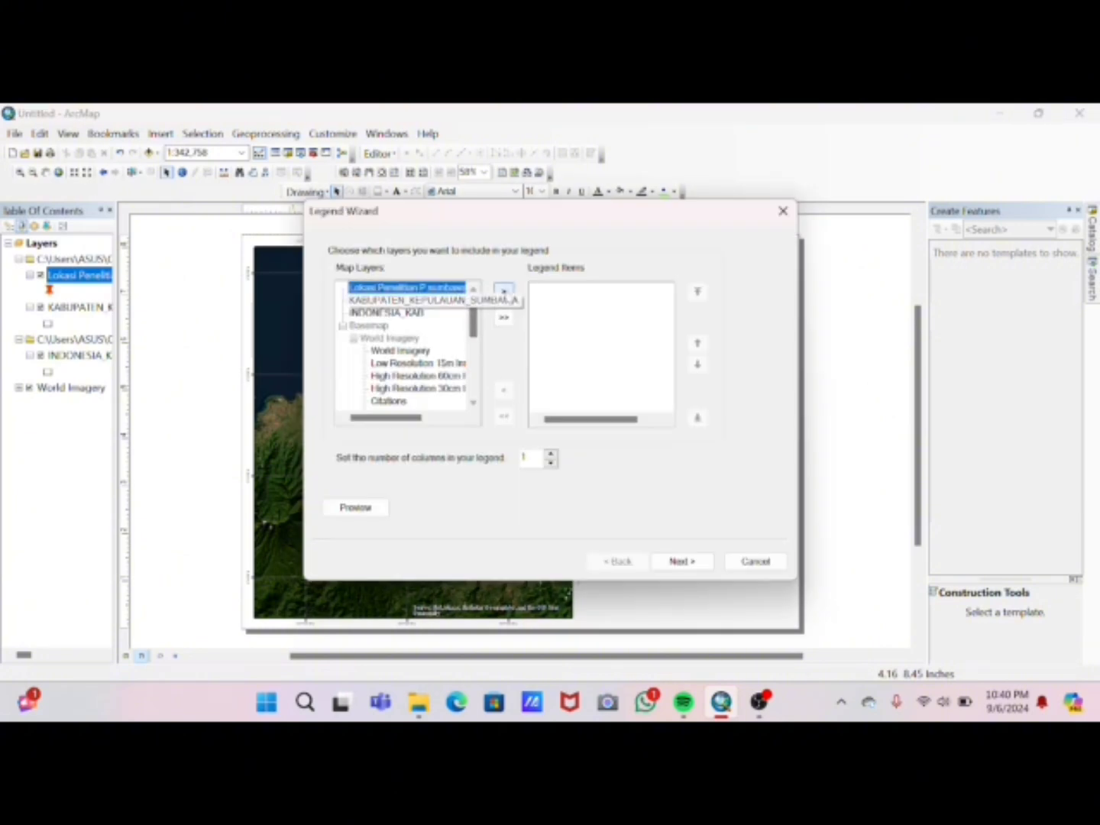
left_click(503, 291)
left_click(506, 298)
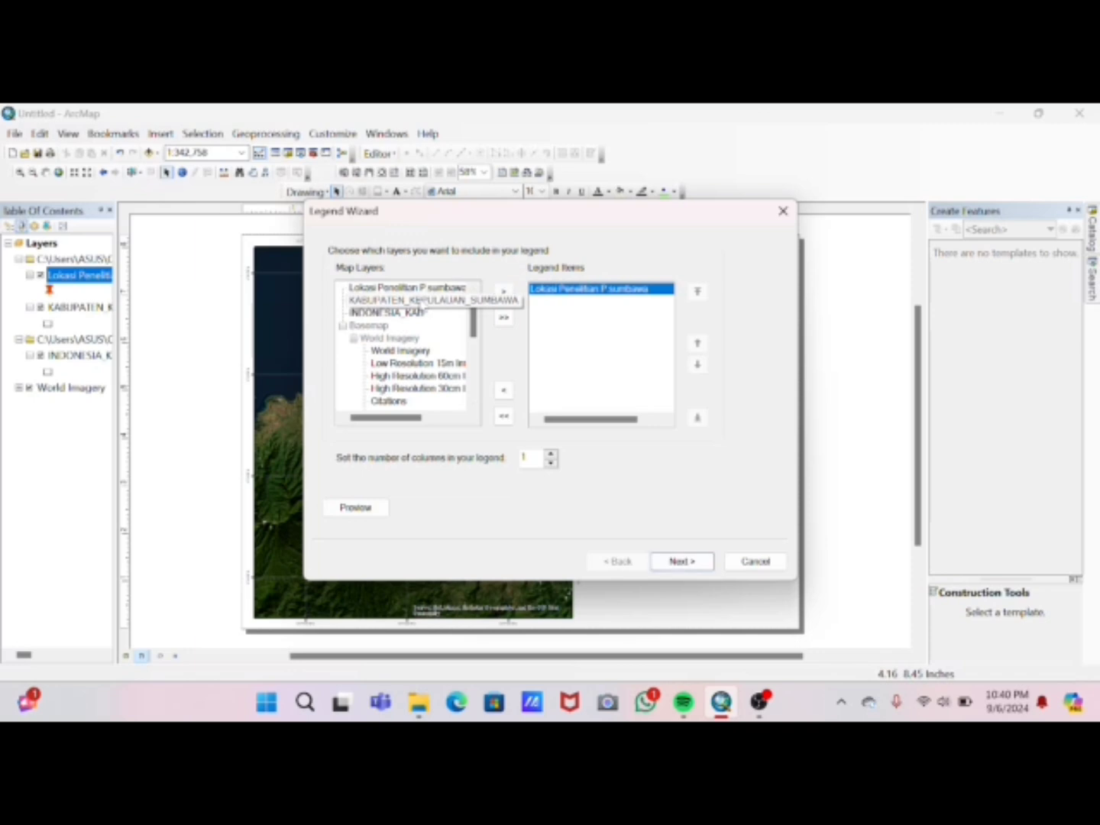
left_click(503, 291)
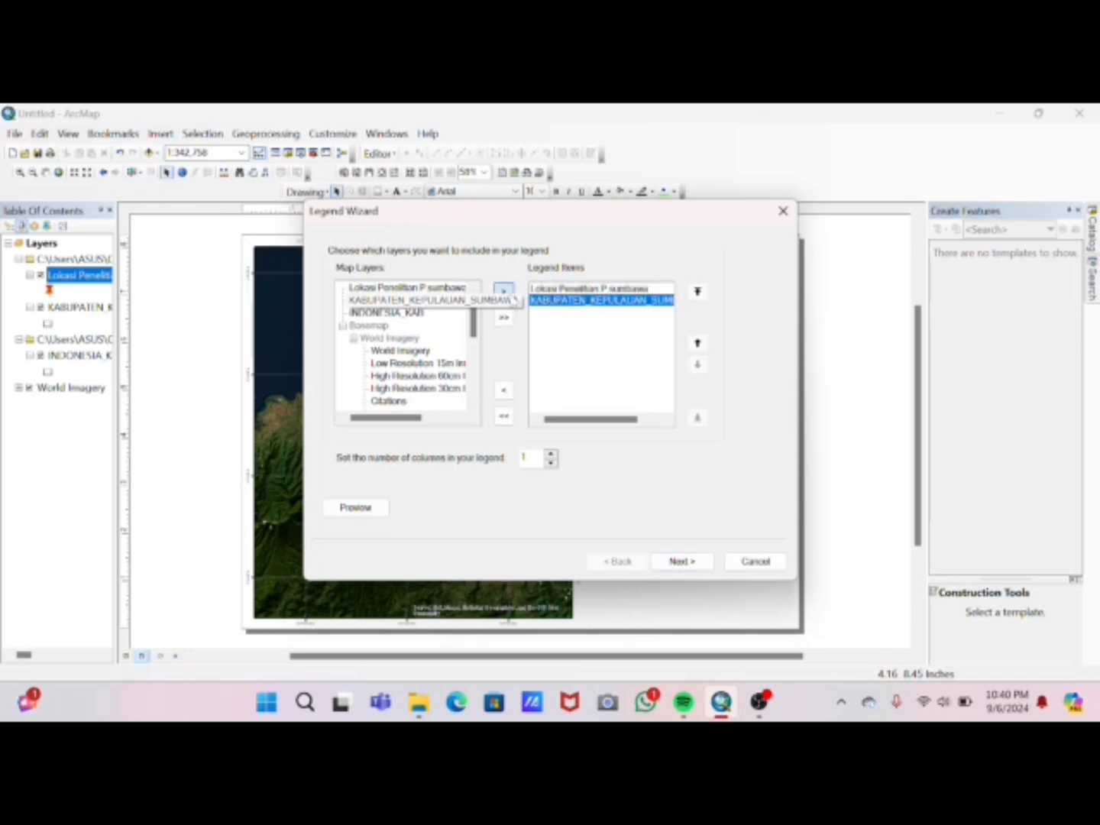
left_click(417, 312)
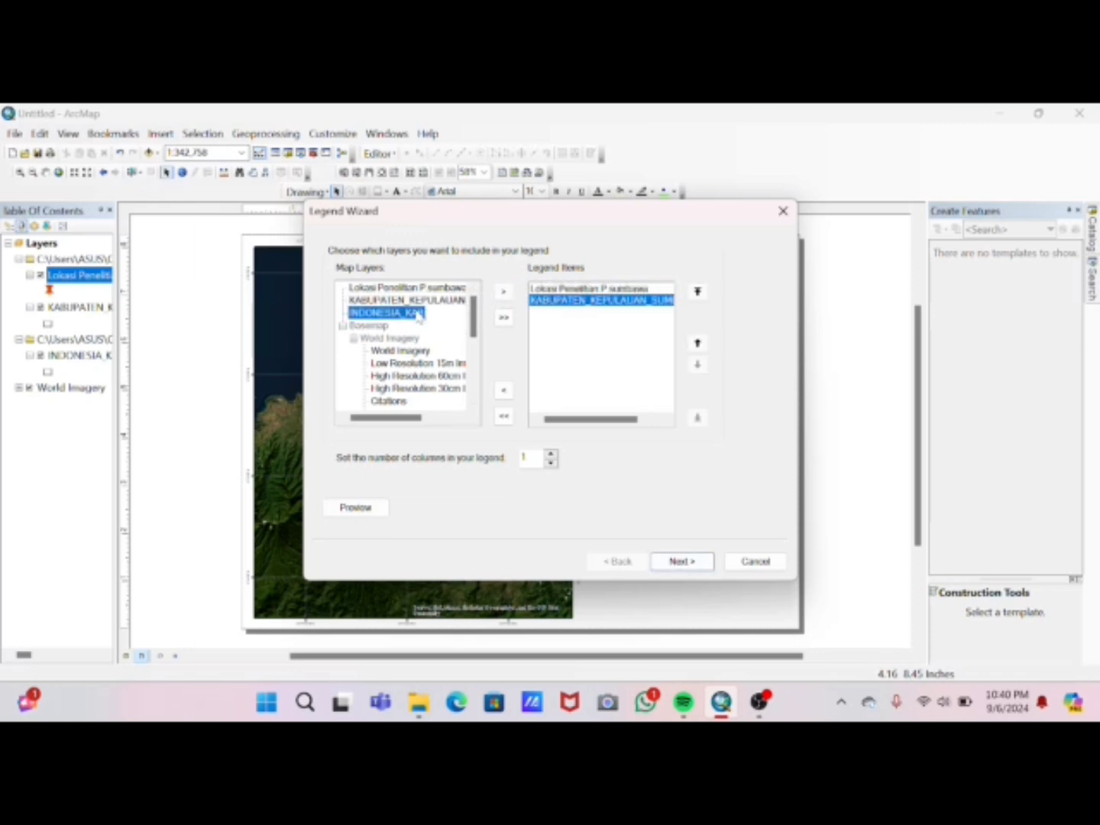
left_click(504, 291)
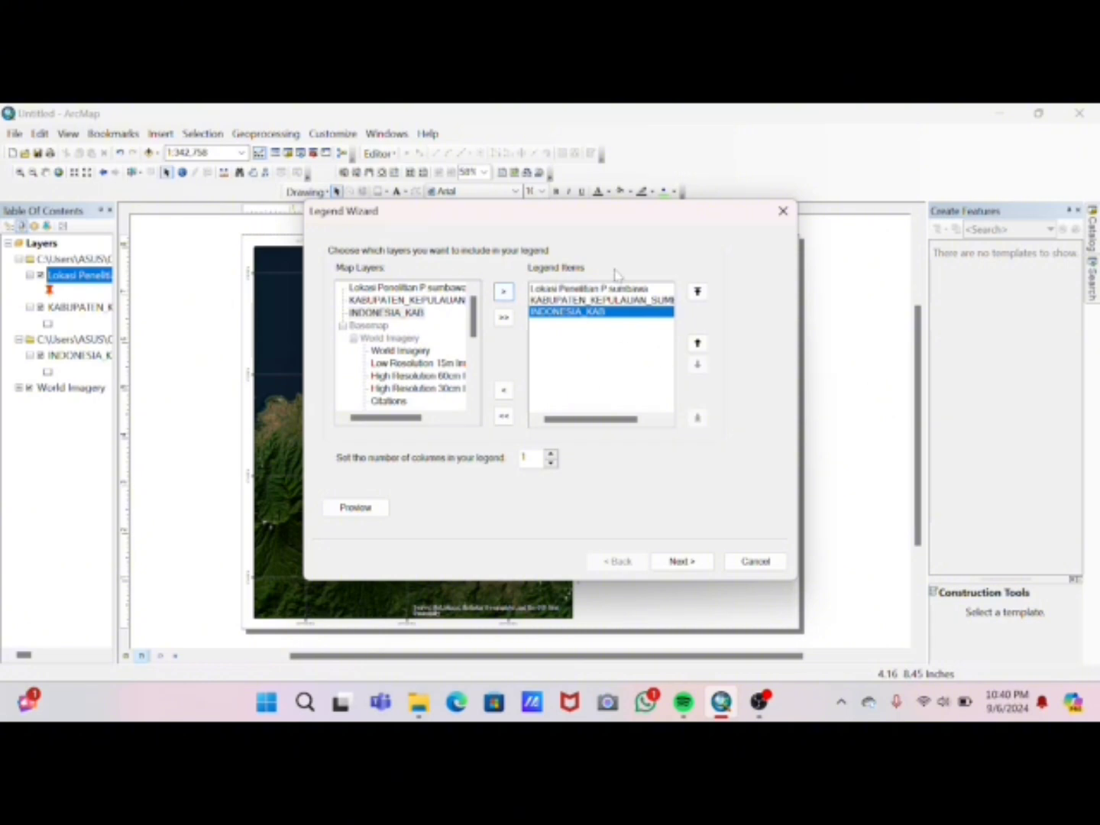
left_click(682, 561)
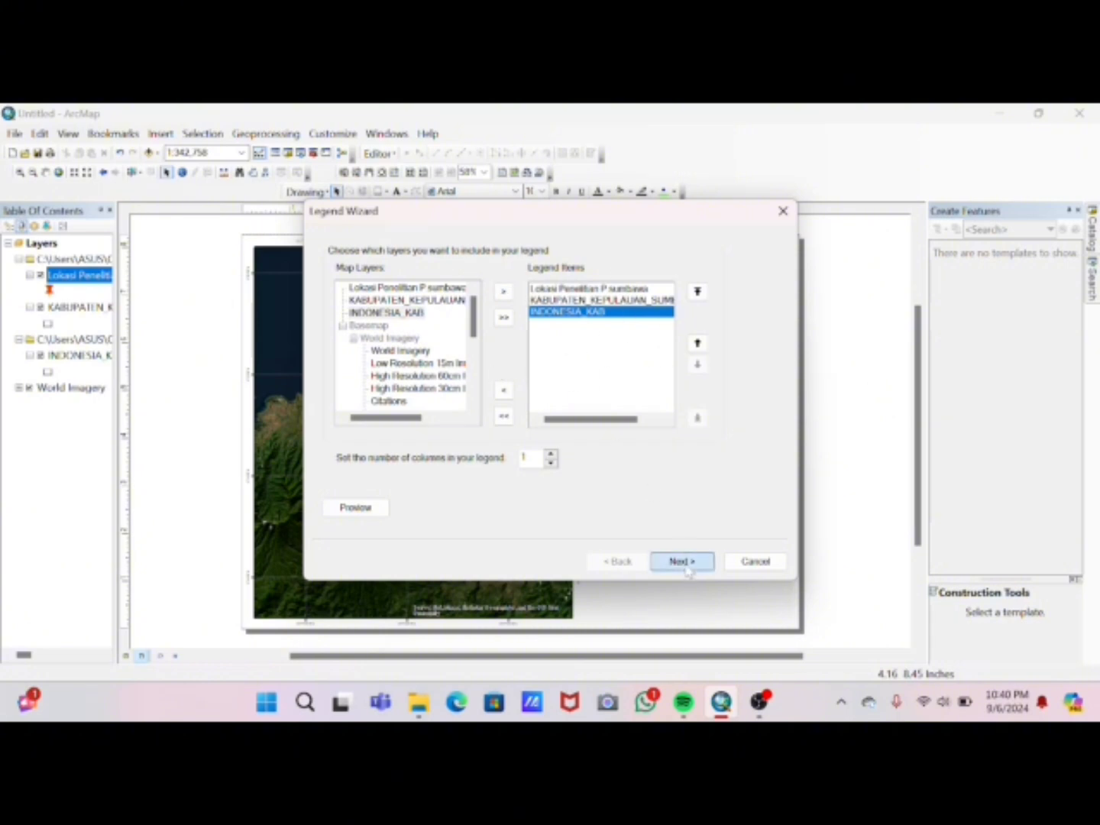
Convert the legend below the title box to graphics and ungroup it into separate elements
left_click(632, 394)
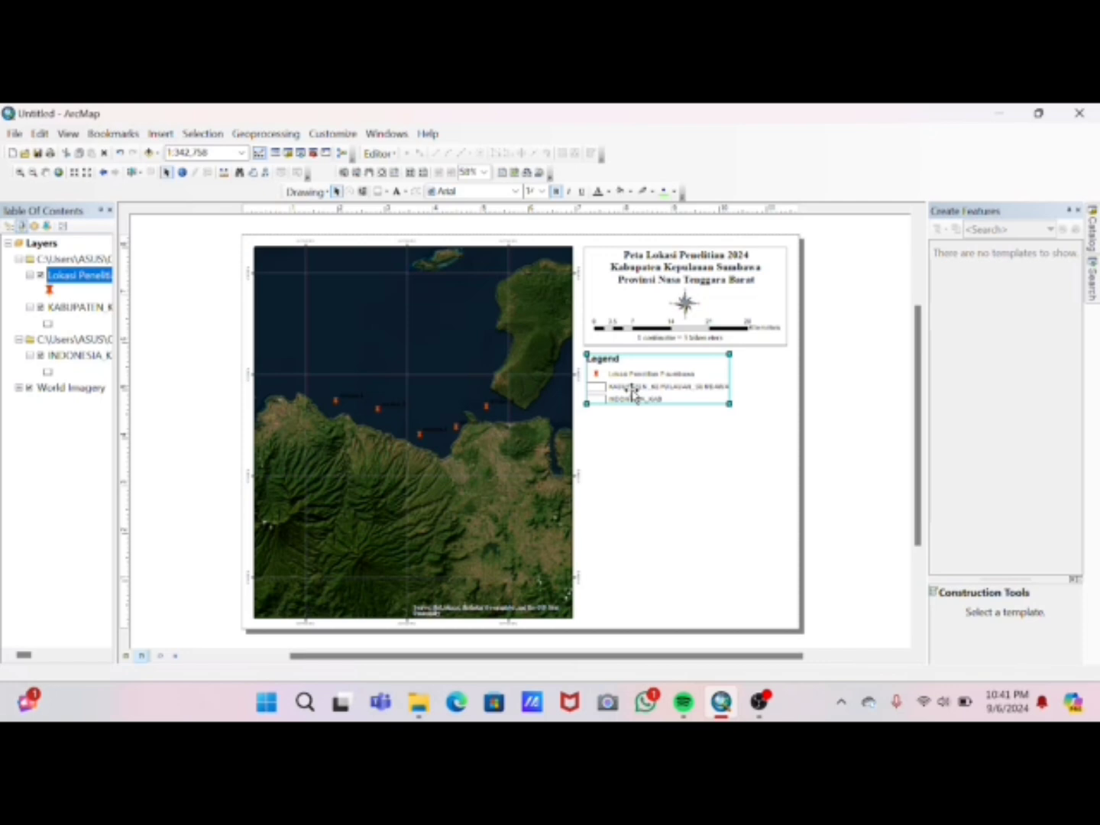
right_click(635, 396)
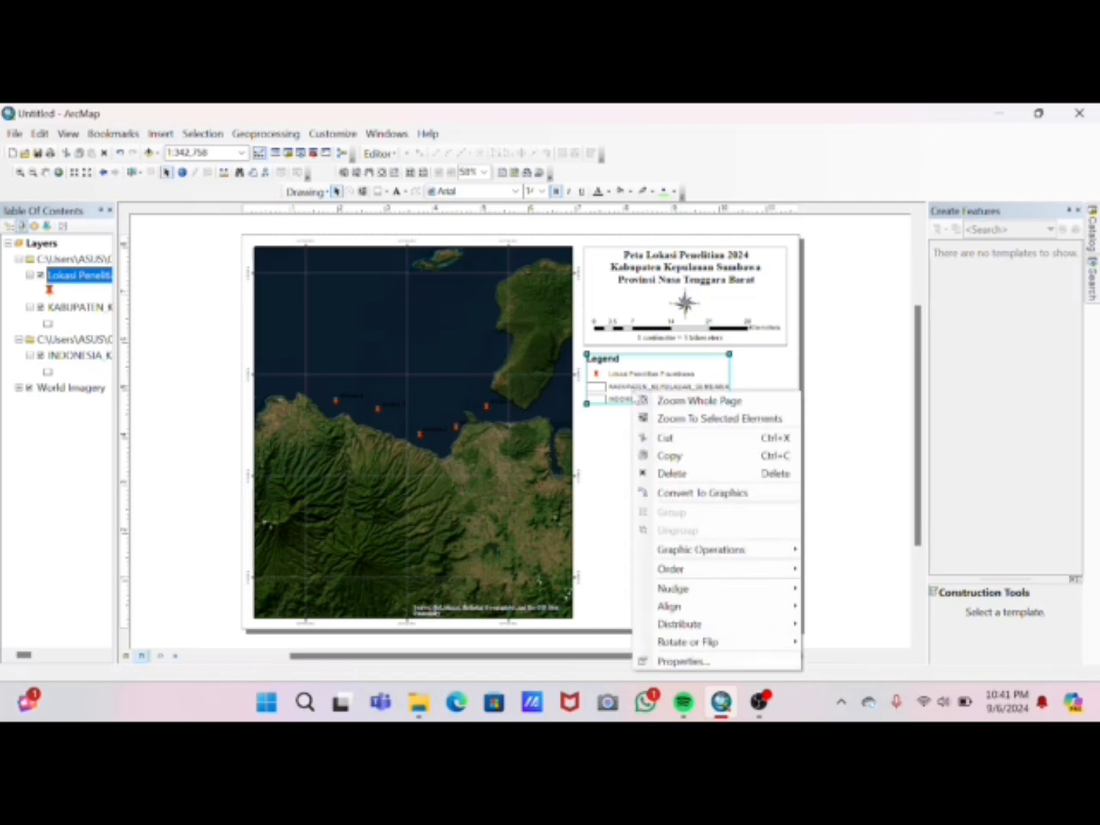
left_click(687, 493)
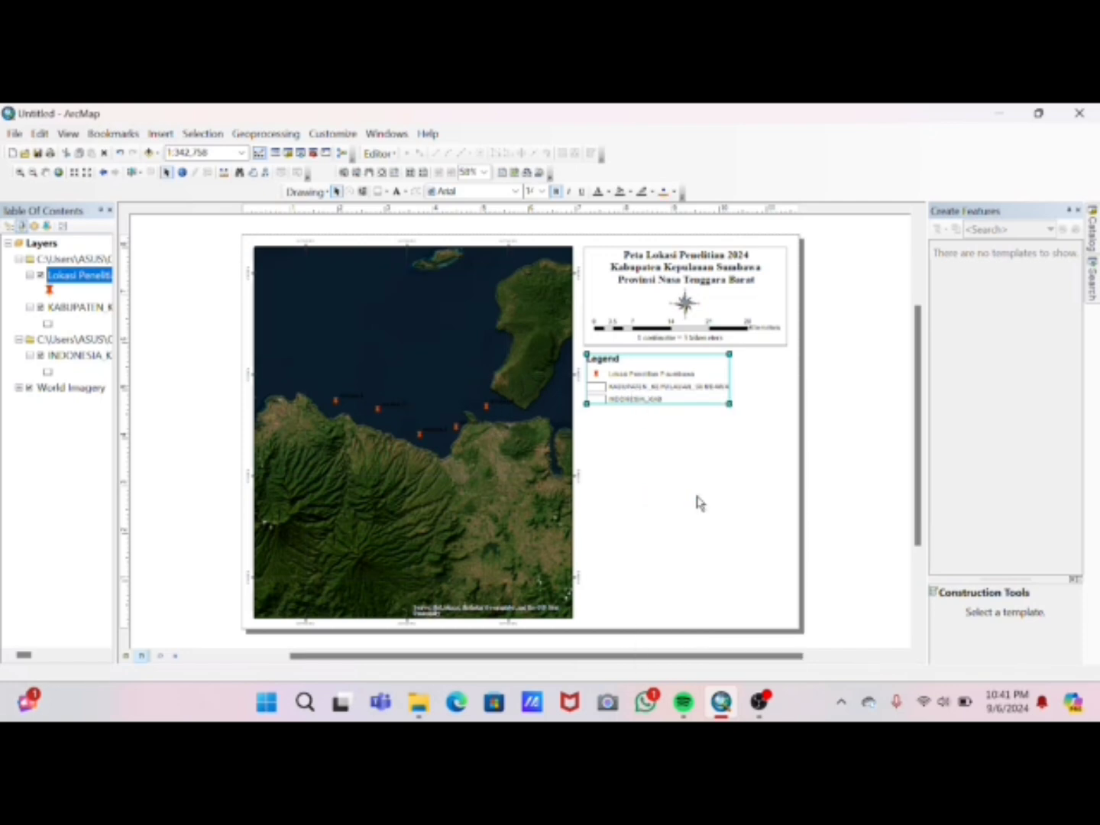
right_click(653, 375)
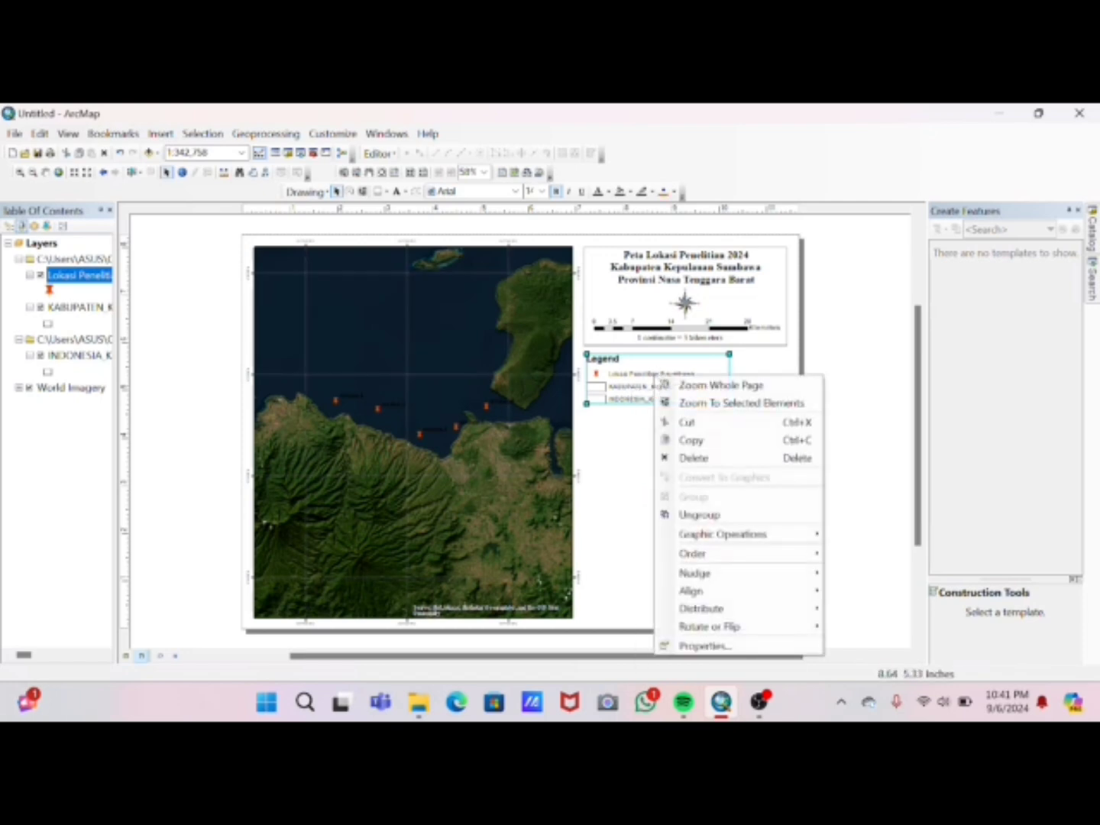
left_click(711, 517)
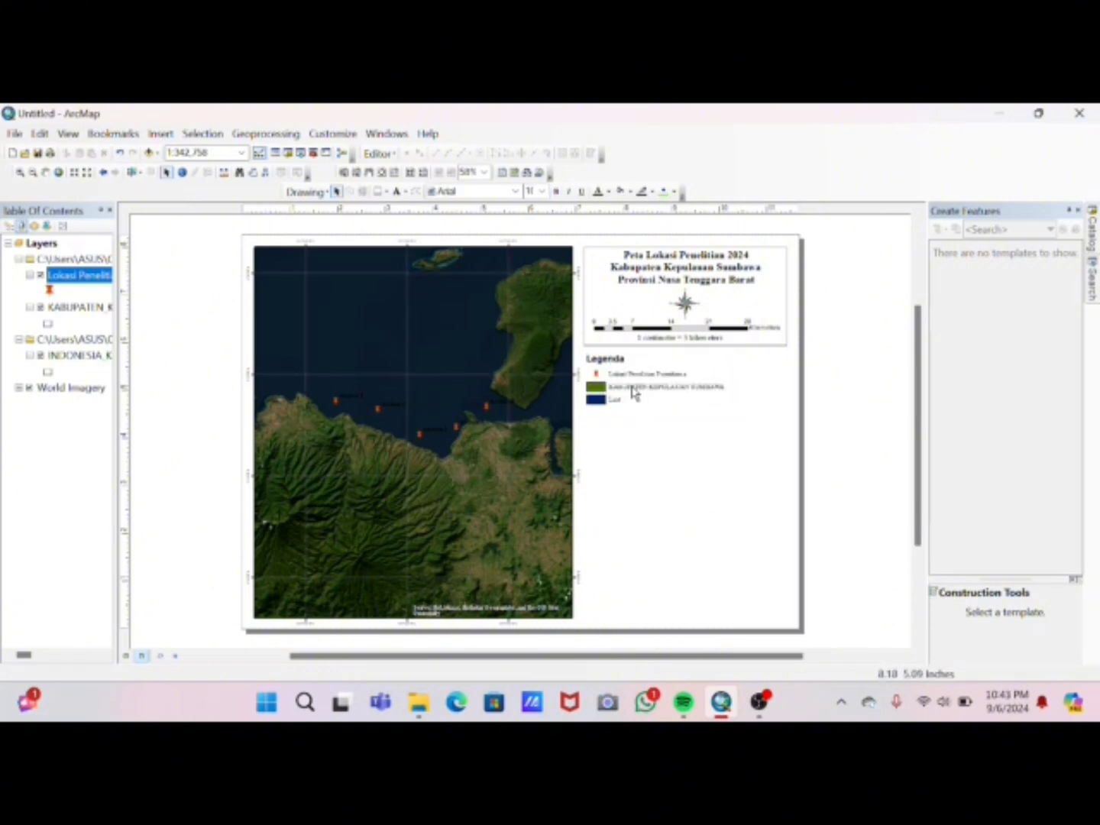
left_click(631, 389)
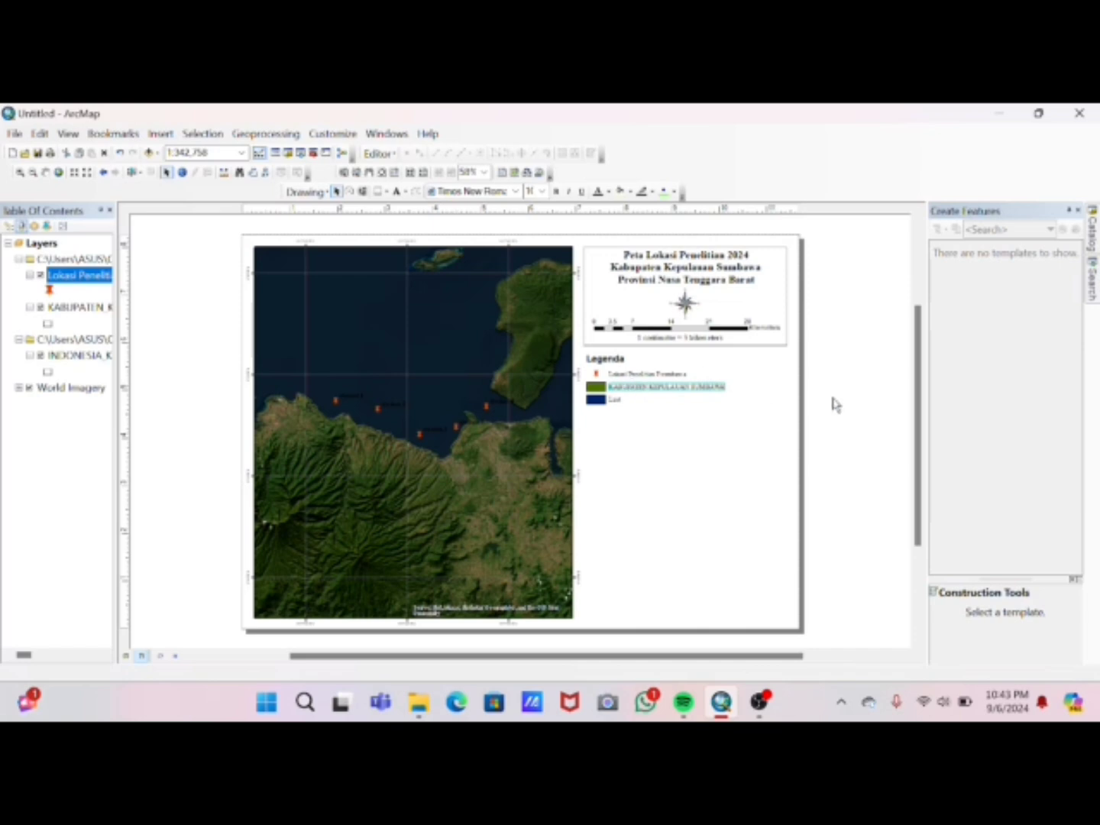
left_click(854, 407)
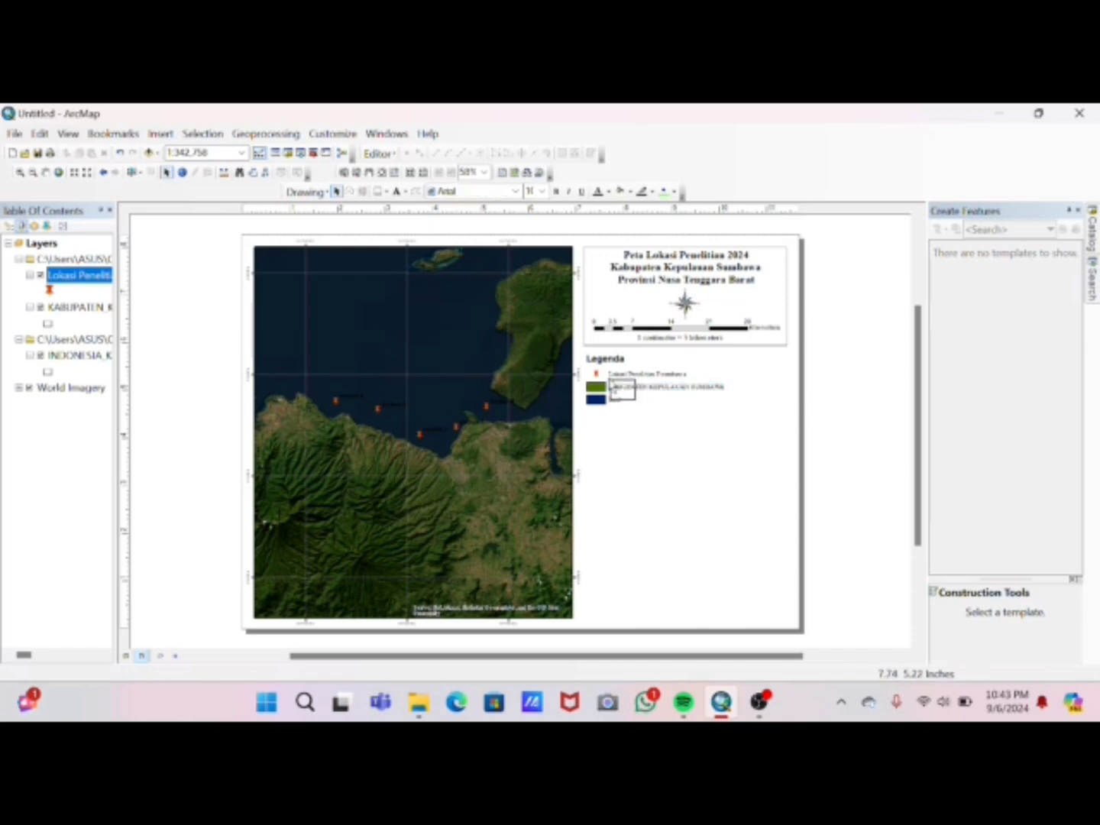
Group the legend's title, symbols and labels beneath the title box into a single element
left_click(598, 370)
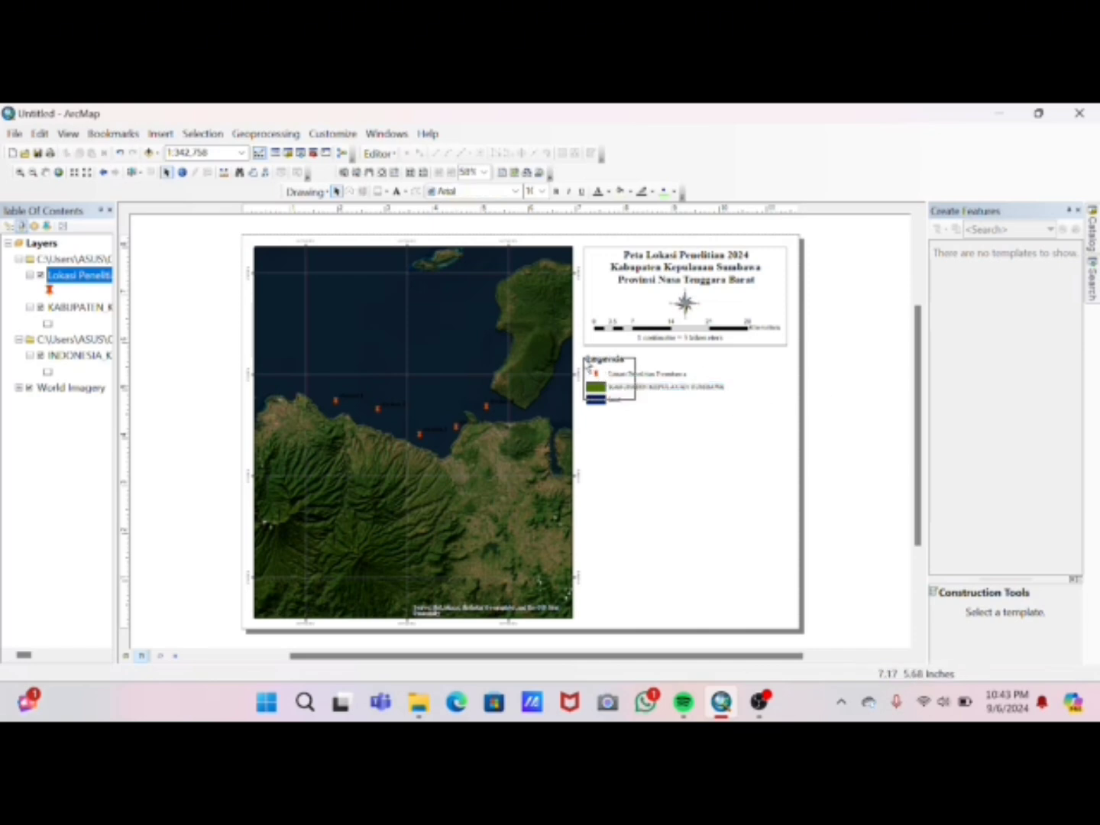
right_click(622, 398)
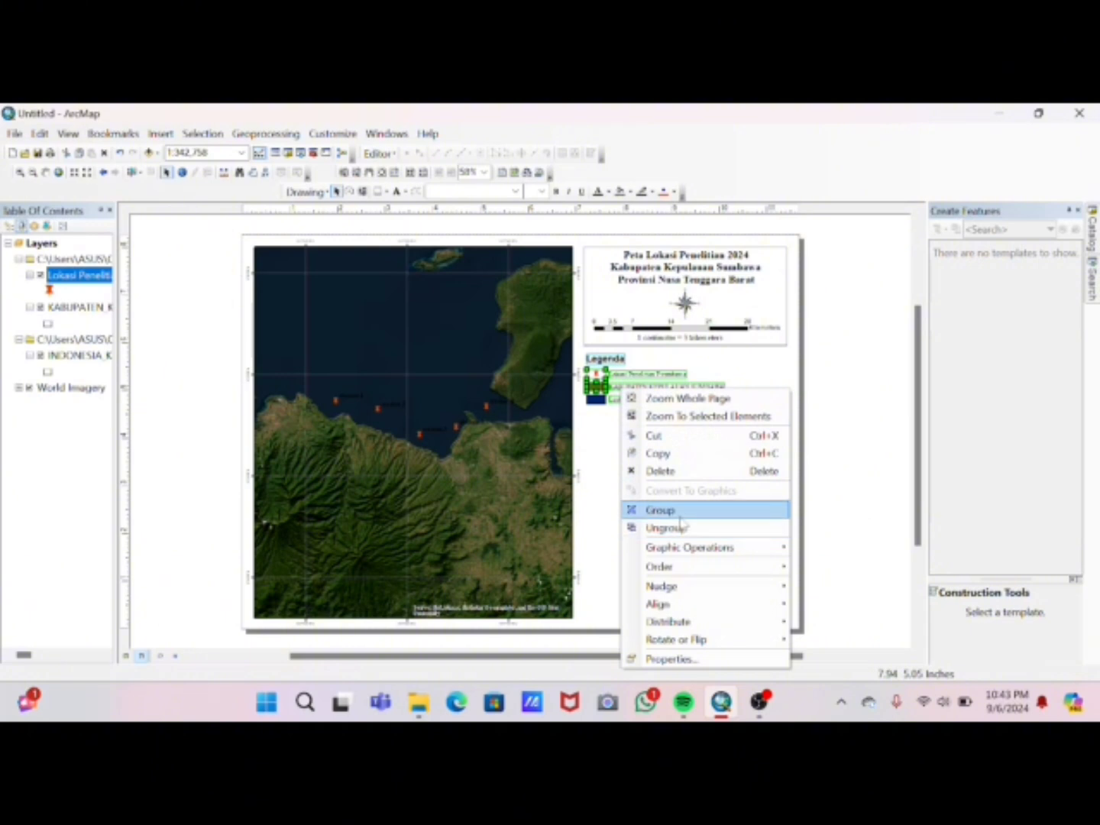
left_click(680, 508)
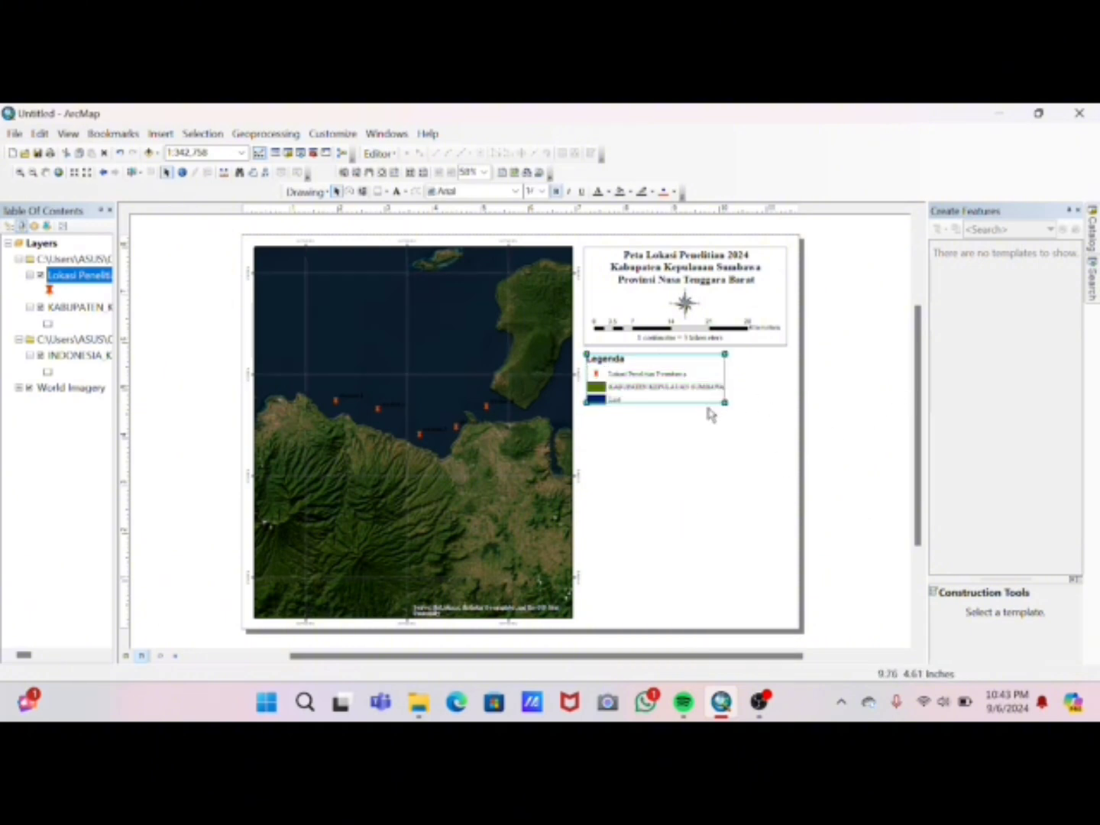
left_click(833, 394)
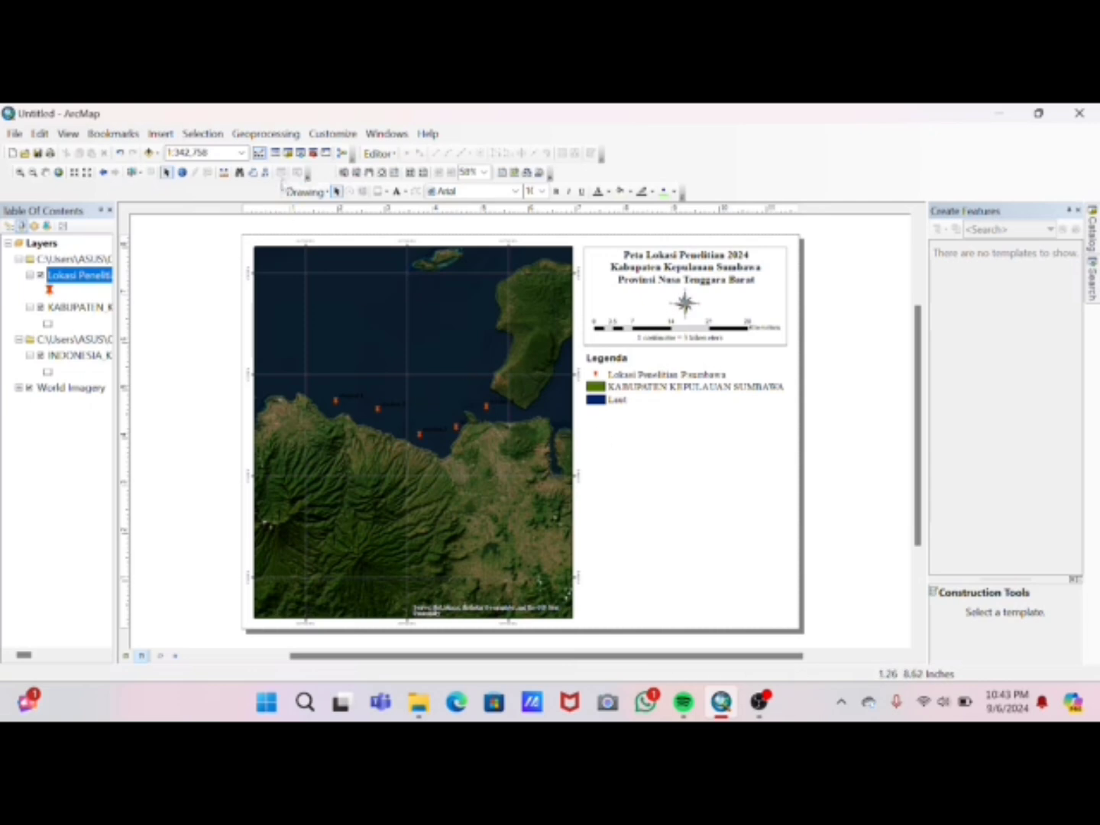
Insert a new data frame and fit it directly beneath the legend, about as wide as the title box
left_click(161, 135)
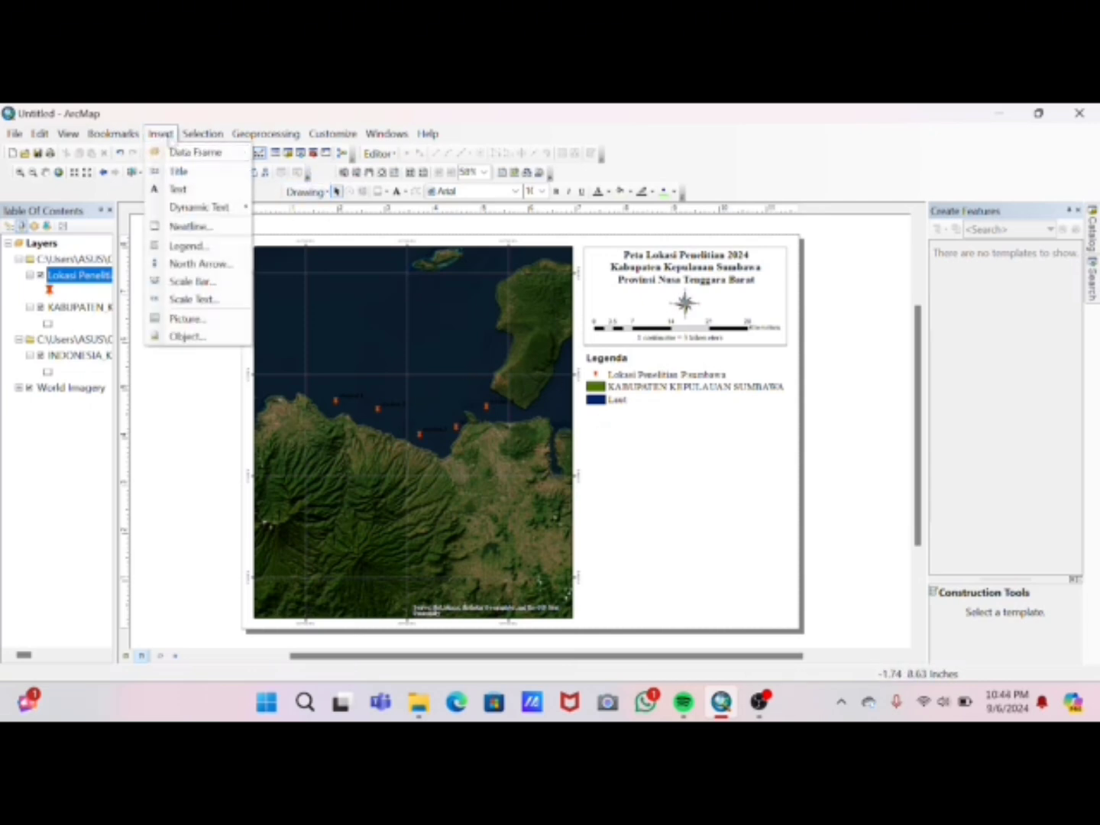
left_click(160, 138)
left_click(159, 138)
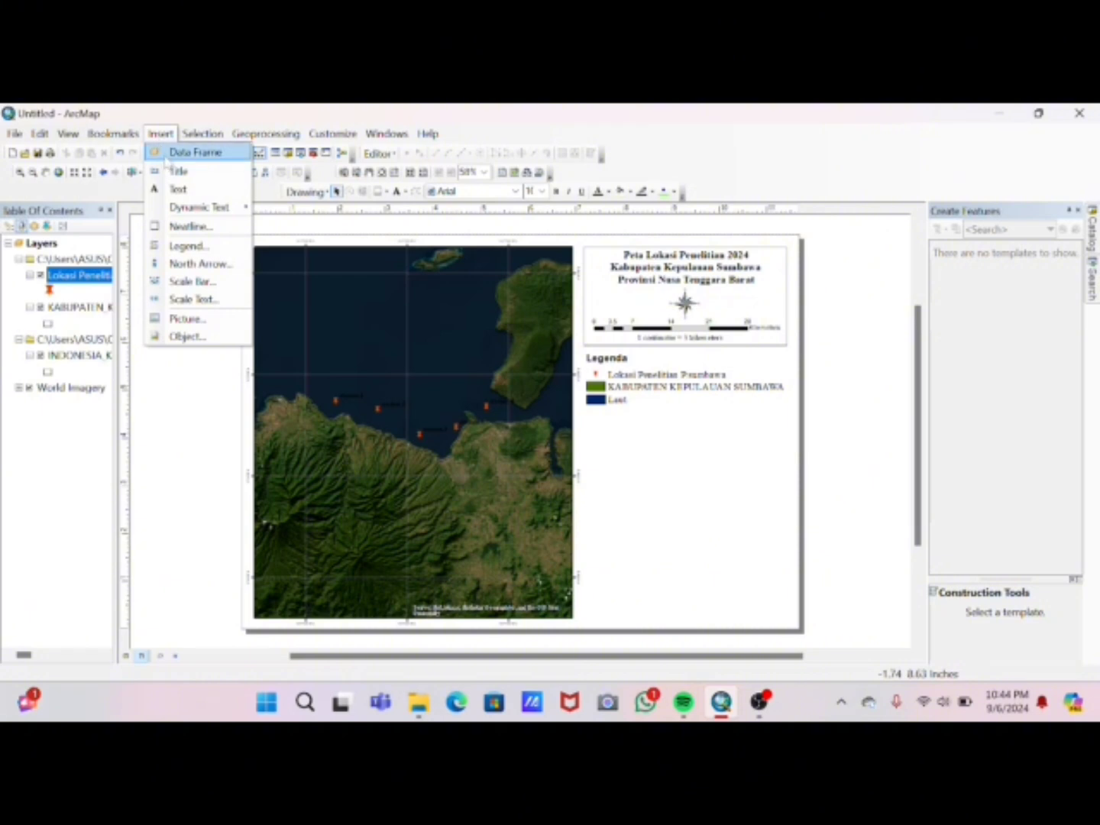
left_click(171, 151)
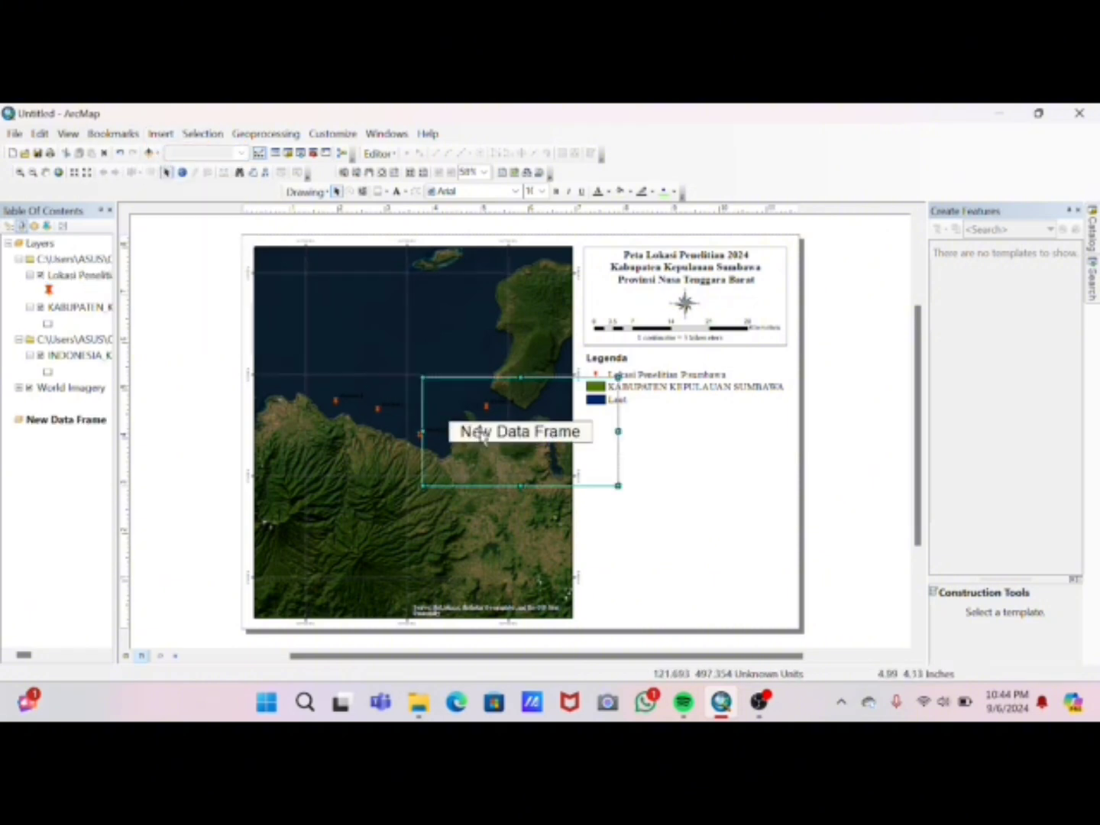
left_click_drag(643, 470, 652, 469)
Add INDONESIA_KAB.shp from the SHP_Indonesia_kabupaten folder to the new data frame beneath the legend
right_click(702, 441)
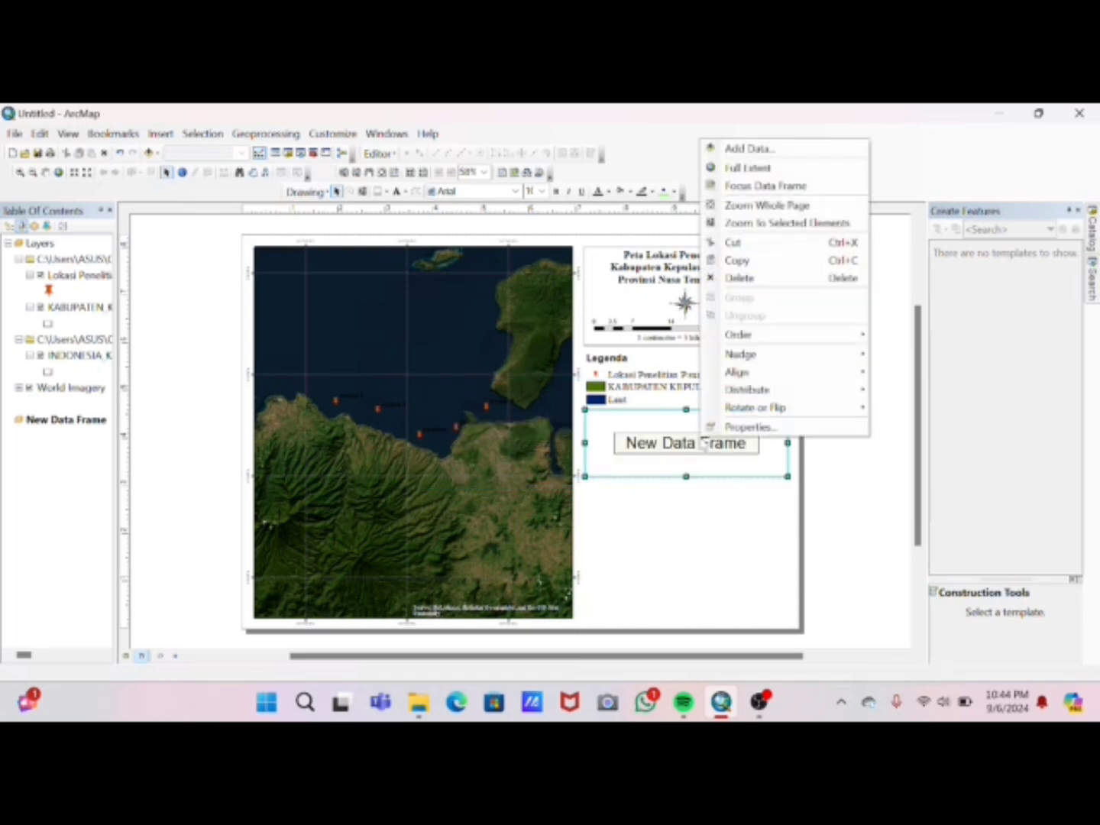
left_click(745, 149)
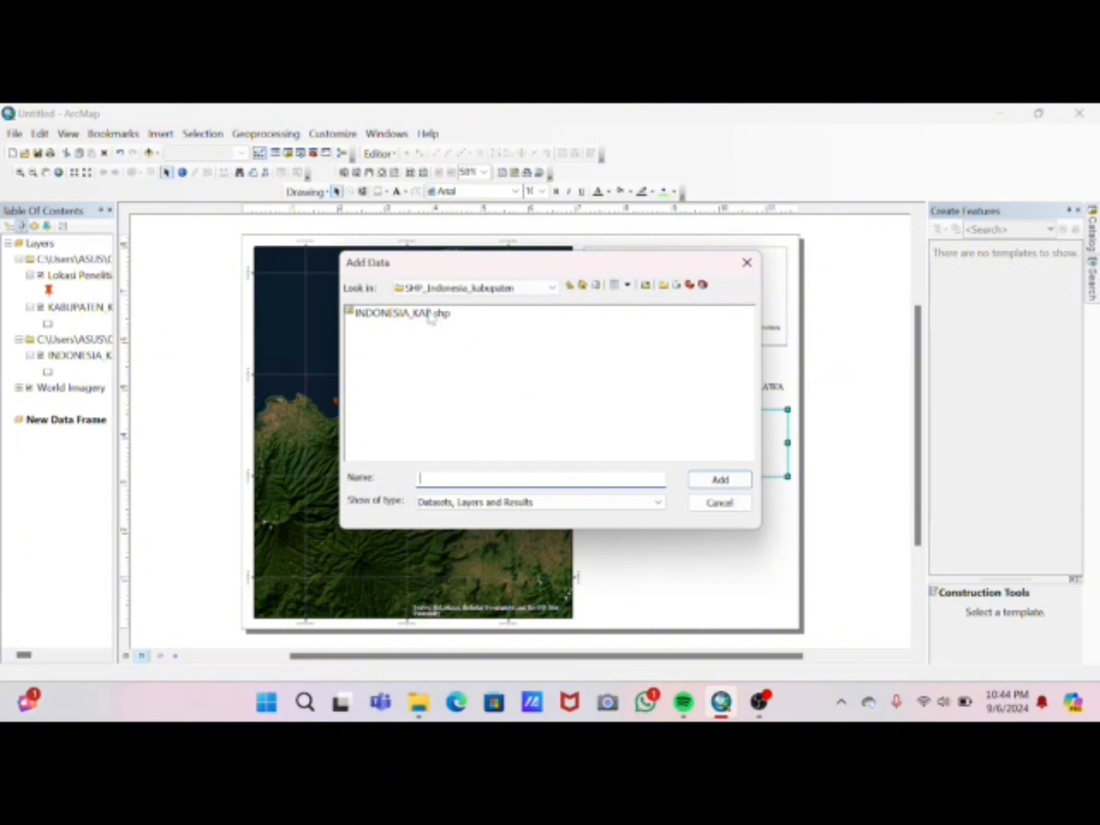
left_click(429, 317)
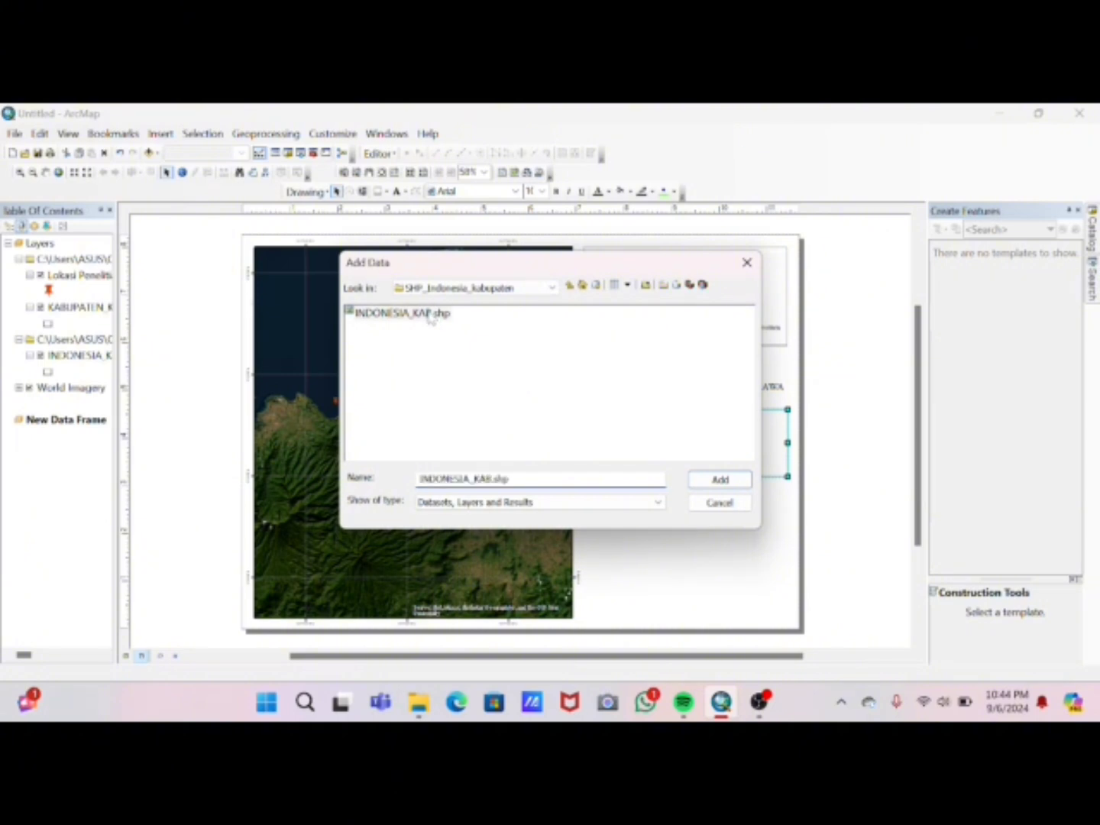
left_click(720, 478)
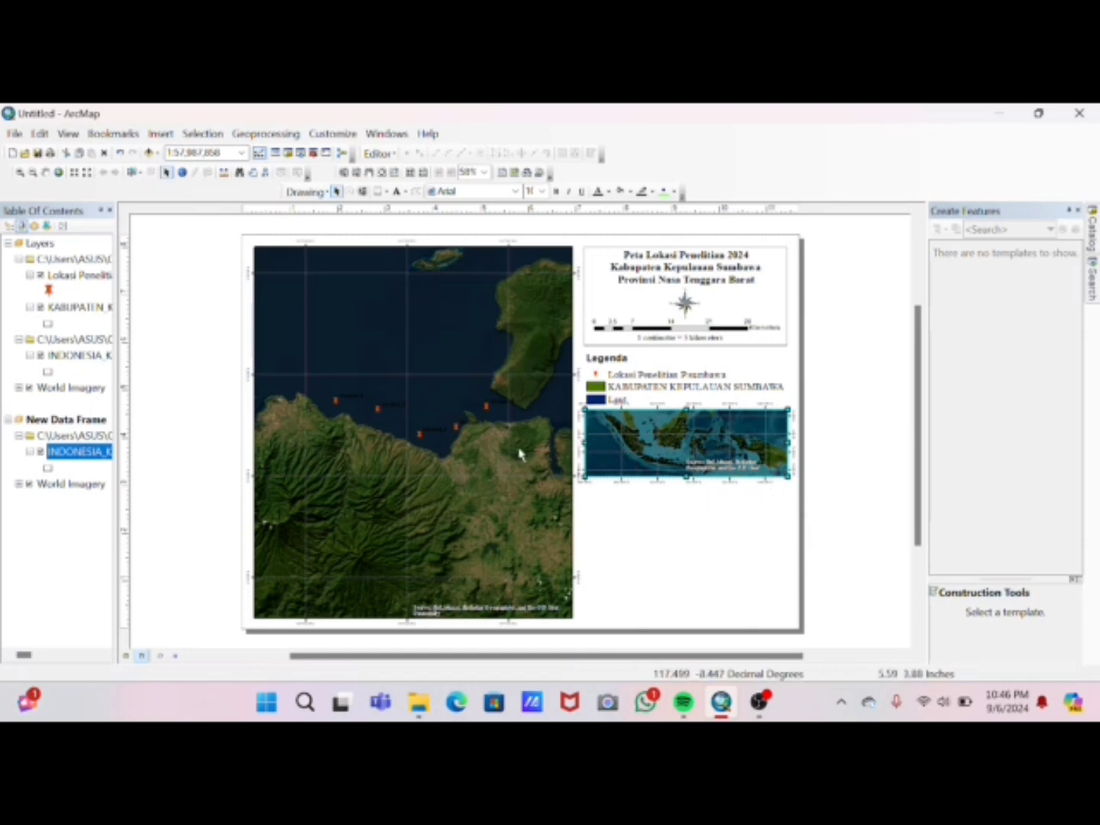
Paste the map source box and the laboratory assignment box with its logo beneath the Indonesia inset map
left_click(891, 451)
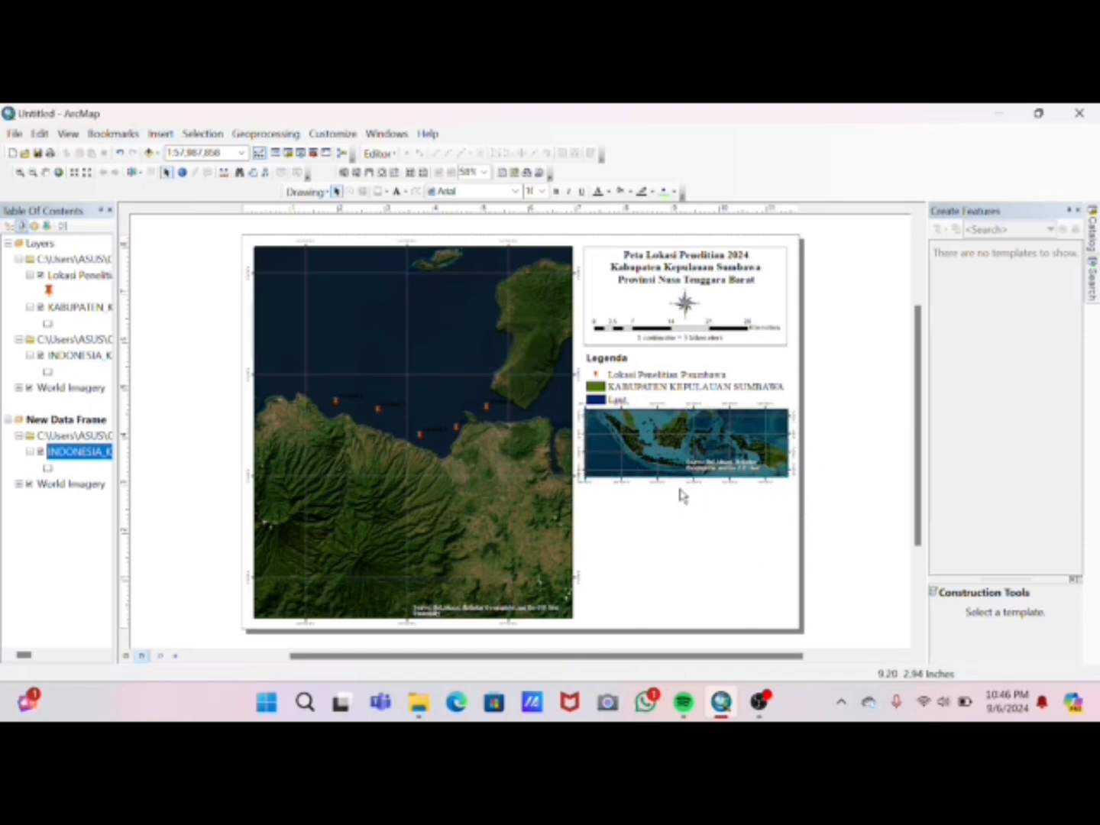
key("ctrl+v")
left_click(825, 492)
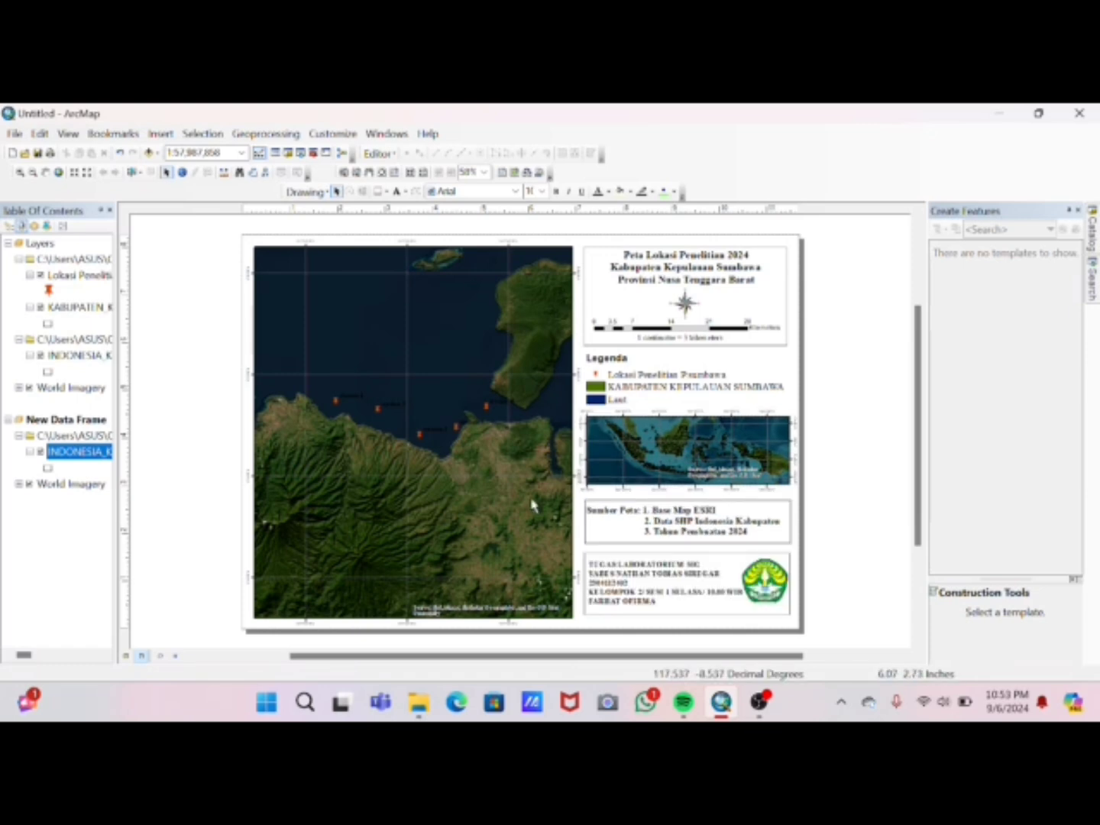
Export the finished layout to the Pictures folder as a JPEG named LOKASI PENELITIAN PULAU SUMBAWA
left_click(14, 134)
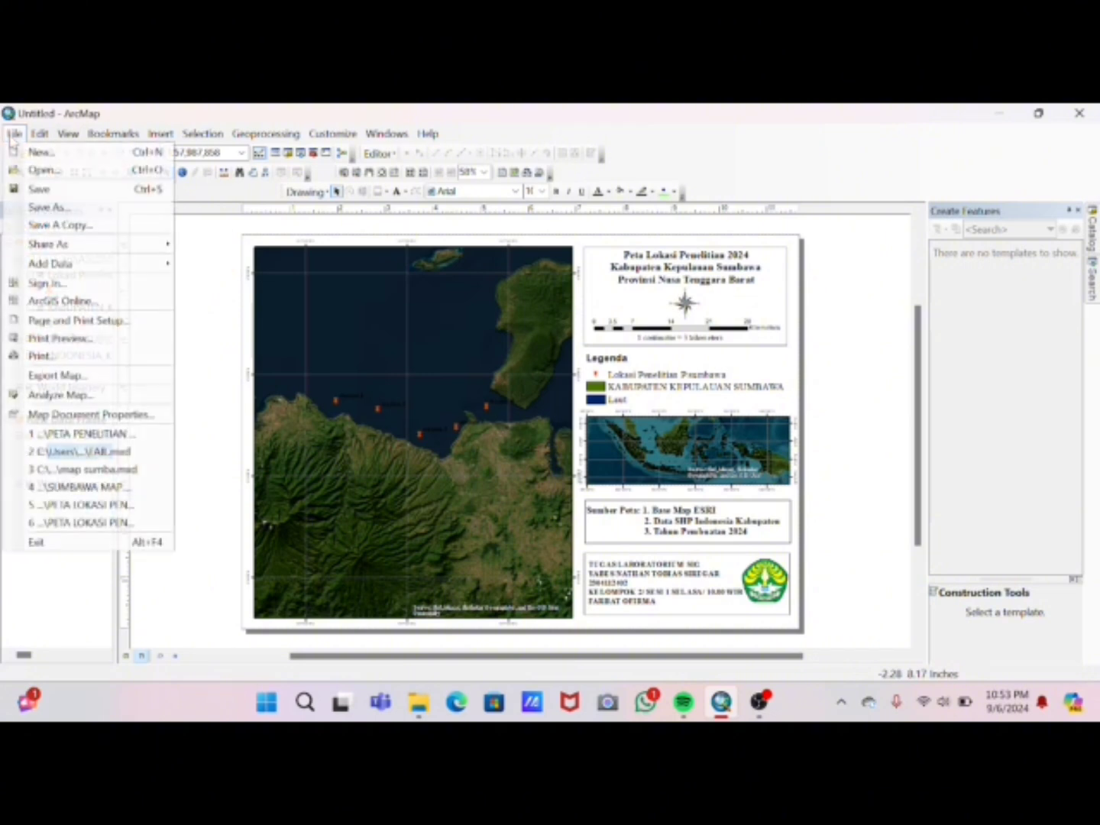
left_click(86, 382)
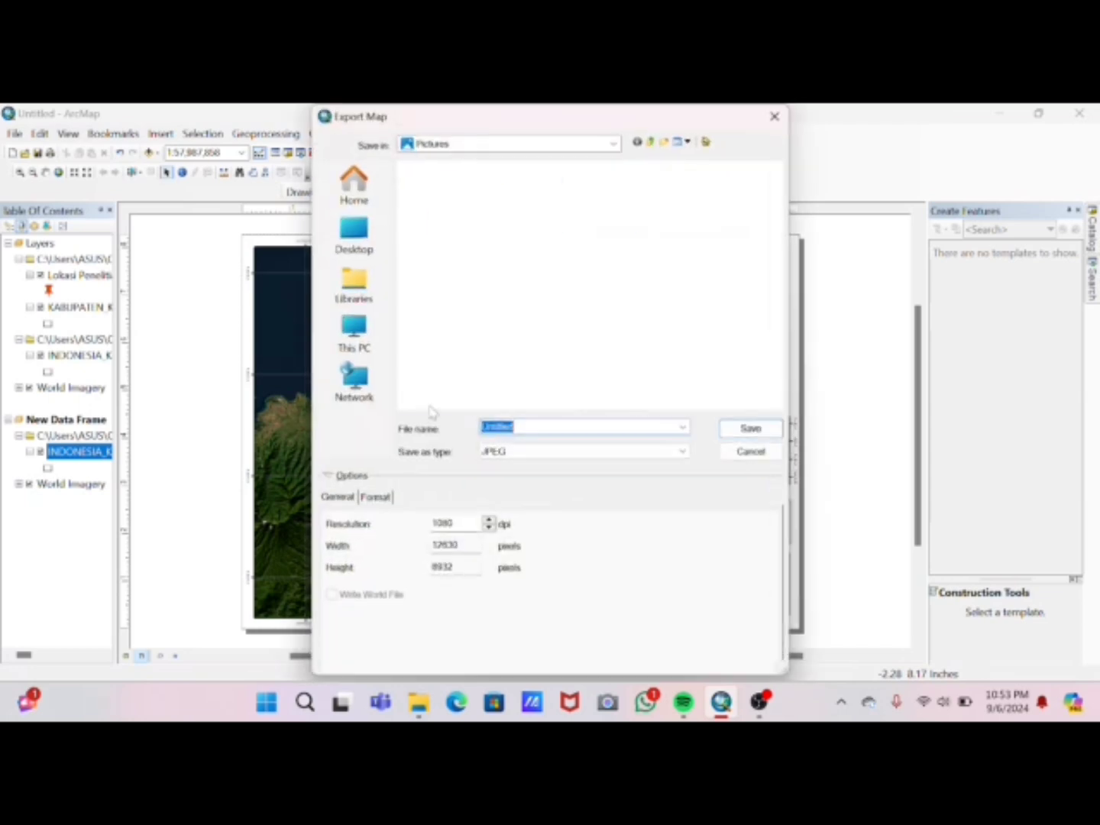
key("BackSpace")
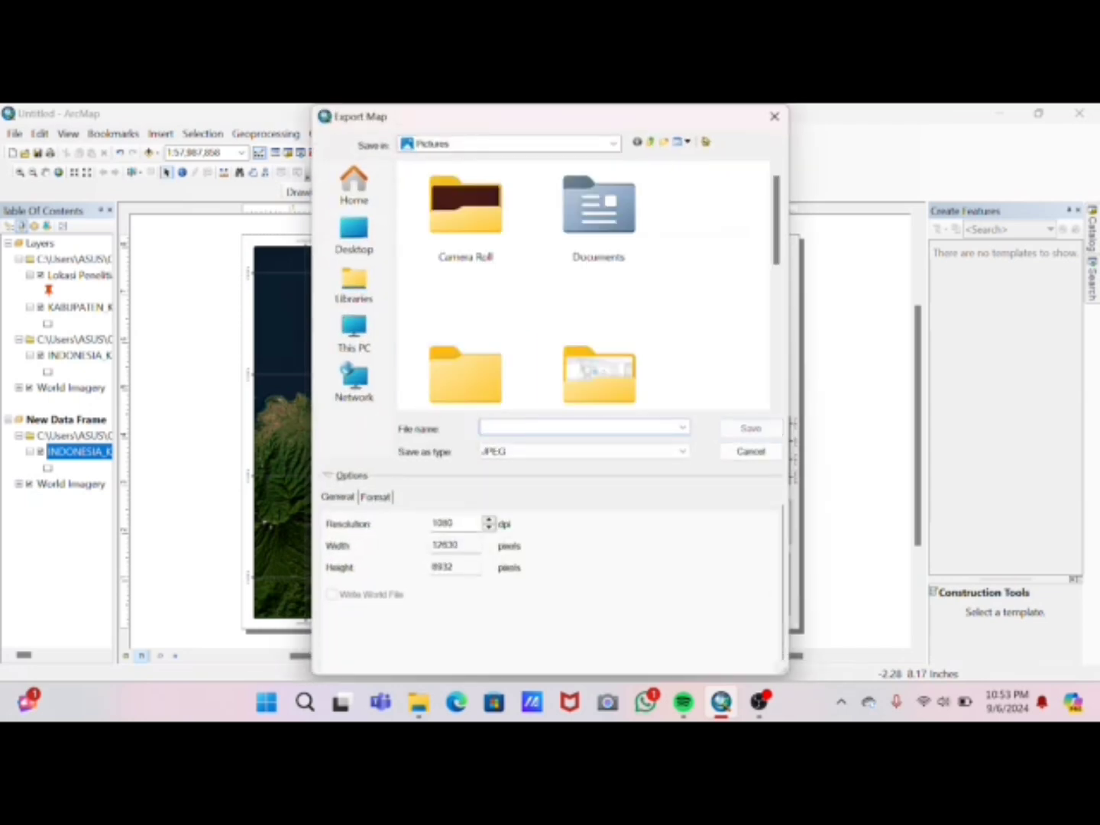
type("LA")
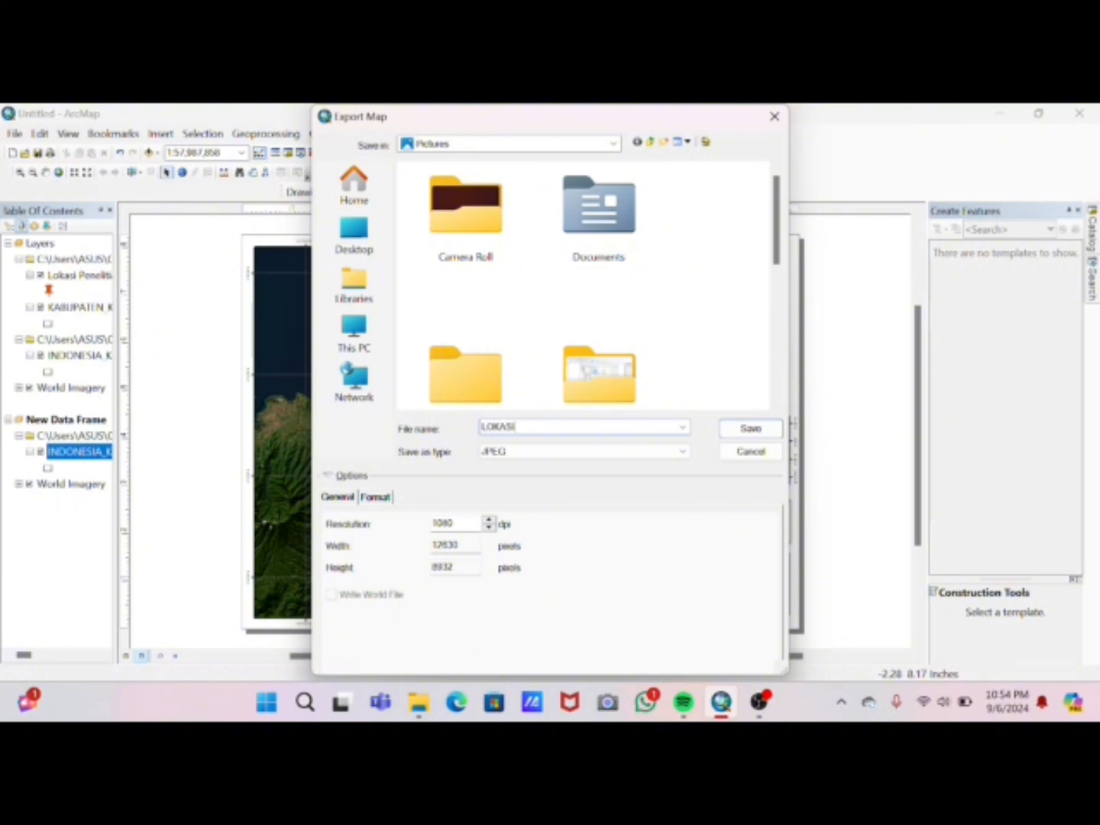
type("KASI PENELITIAN PULAU SUMBAWA")
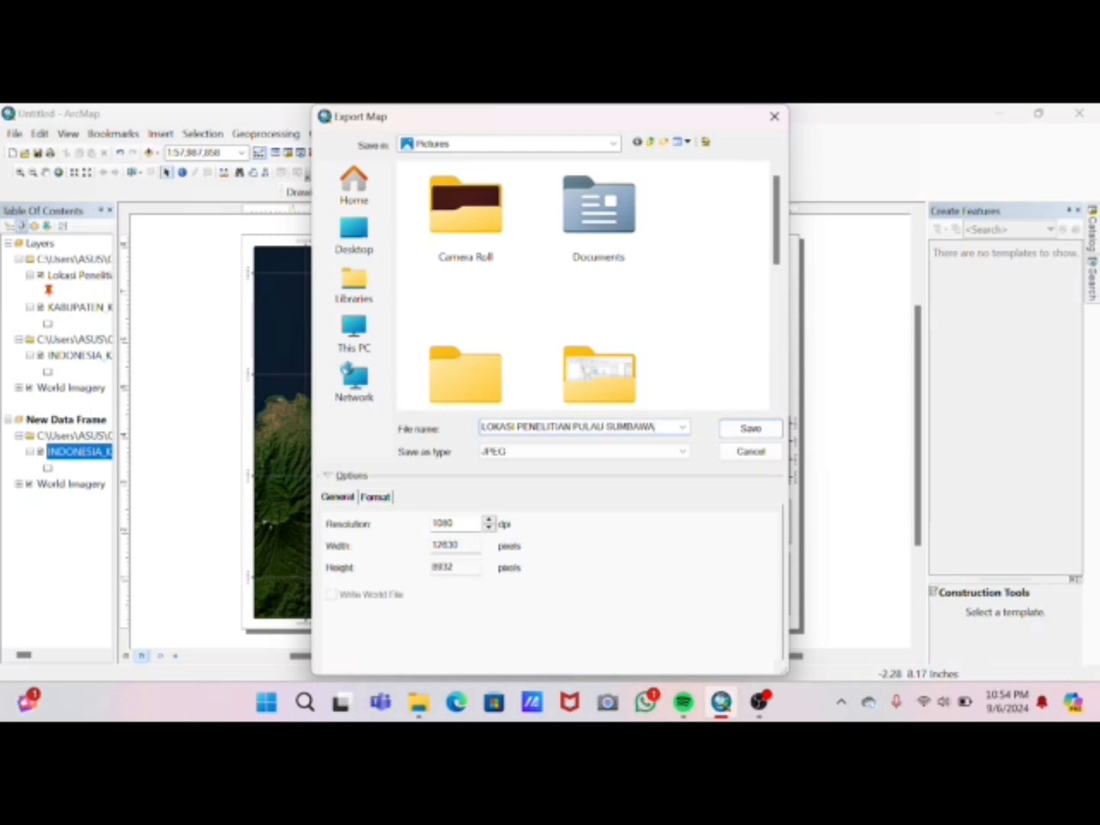
left_click(492, 450)
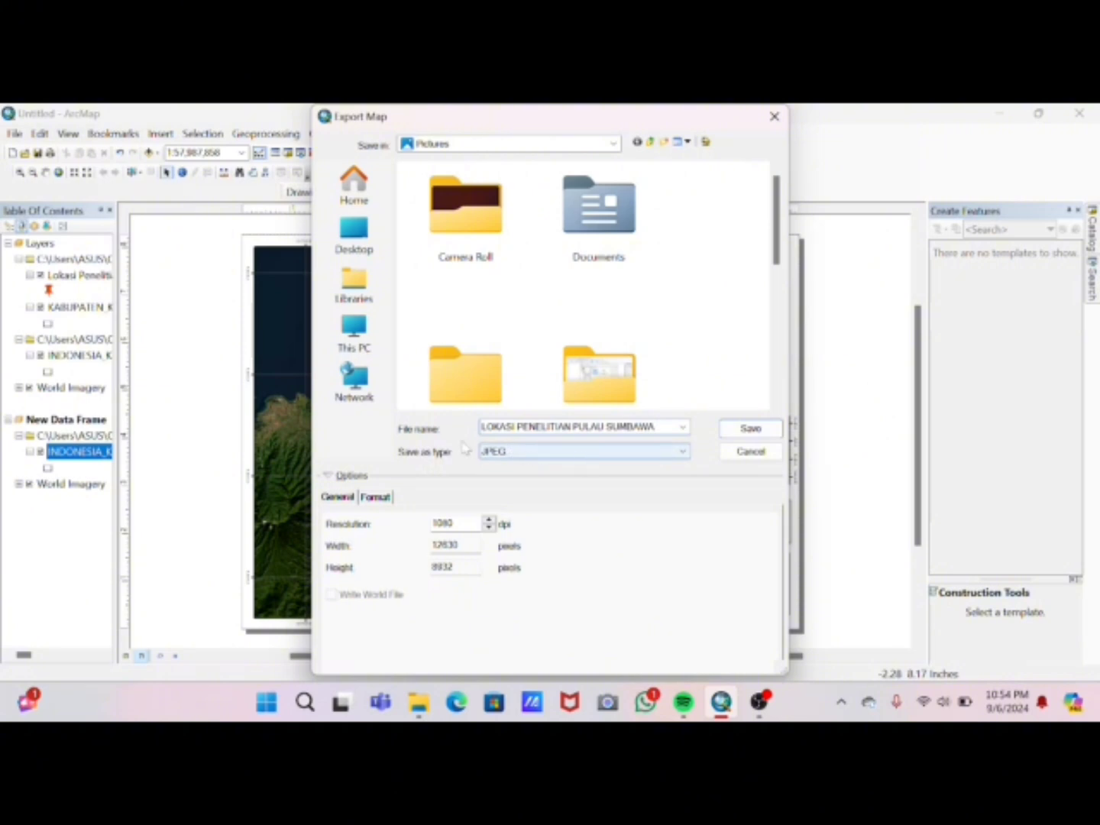
left_click(747, 430)
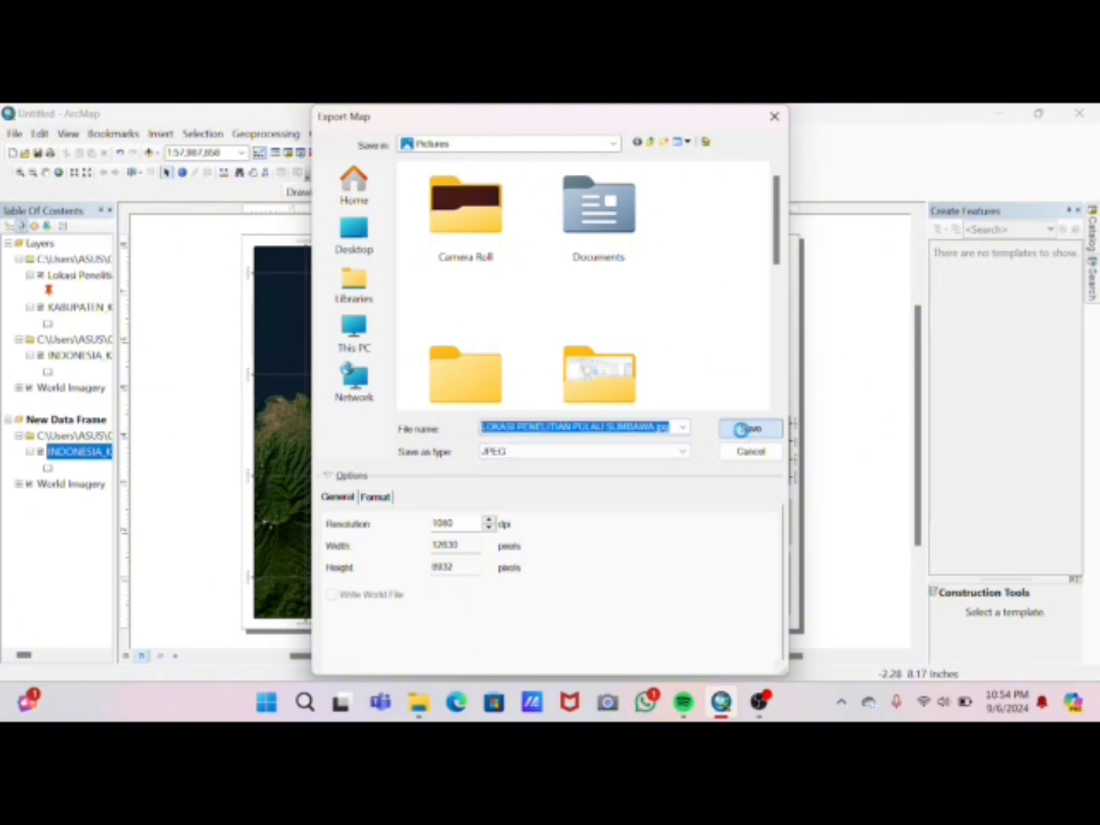